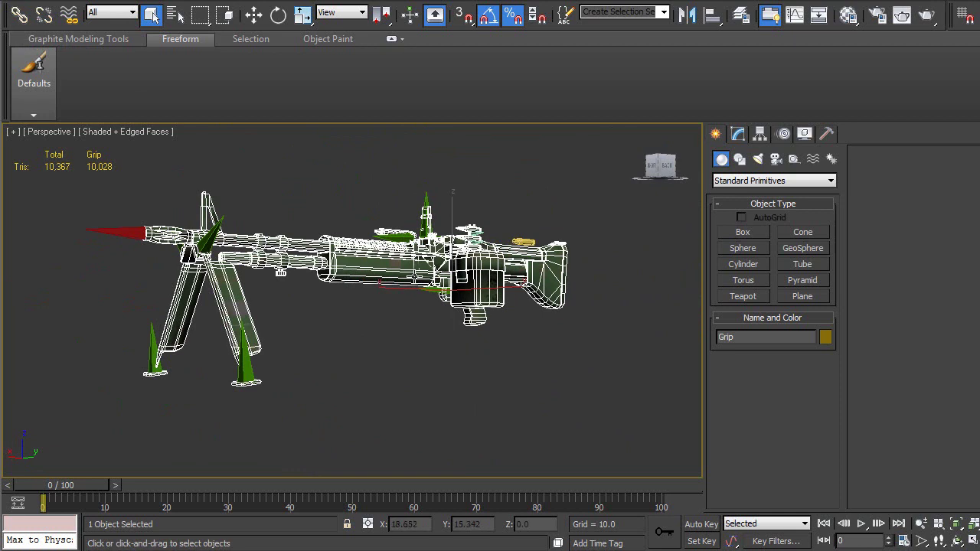
Start exporting the M60 model and create a folder named Static inside WEAPONS/M60 as its destination
click(15, 1)
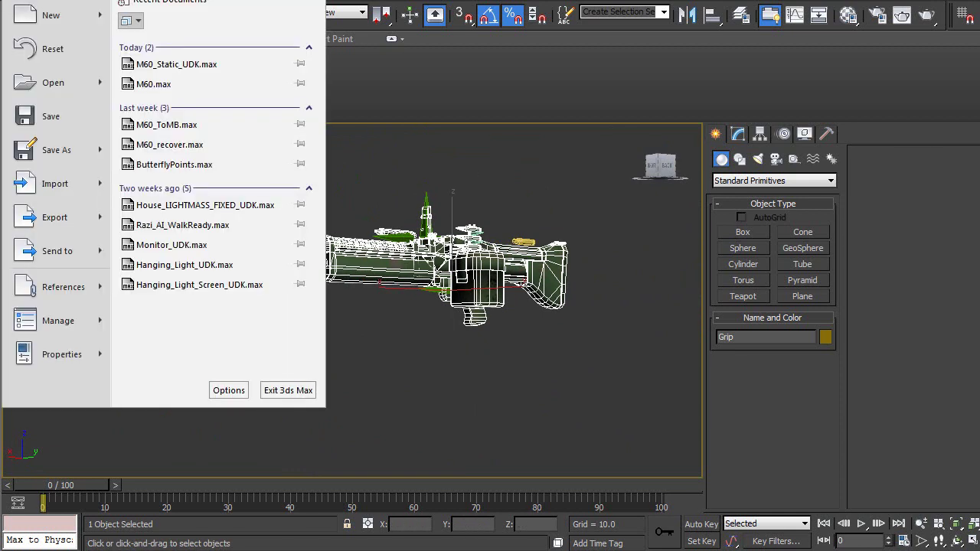
mouse_move(46, 214)
click(214, 92)
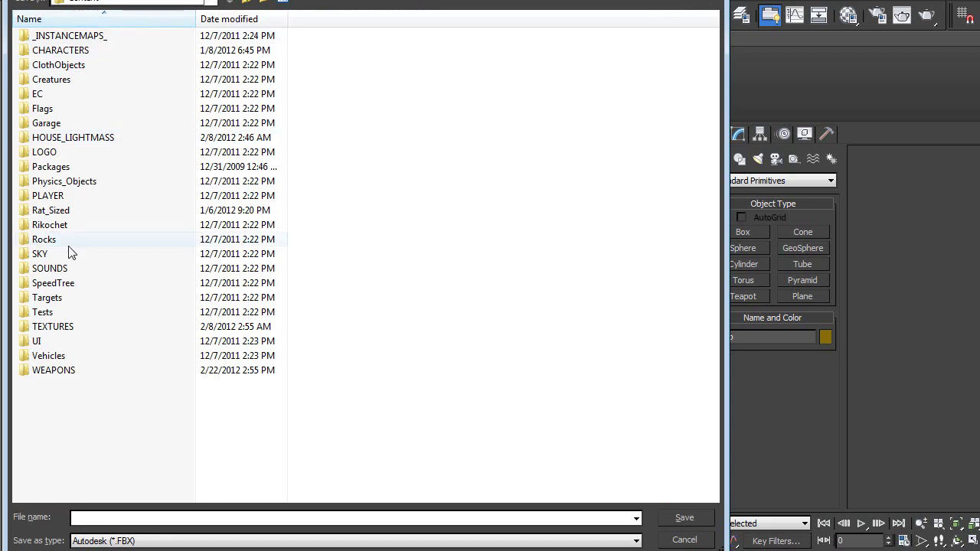
double_click(55, 370)
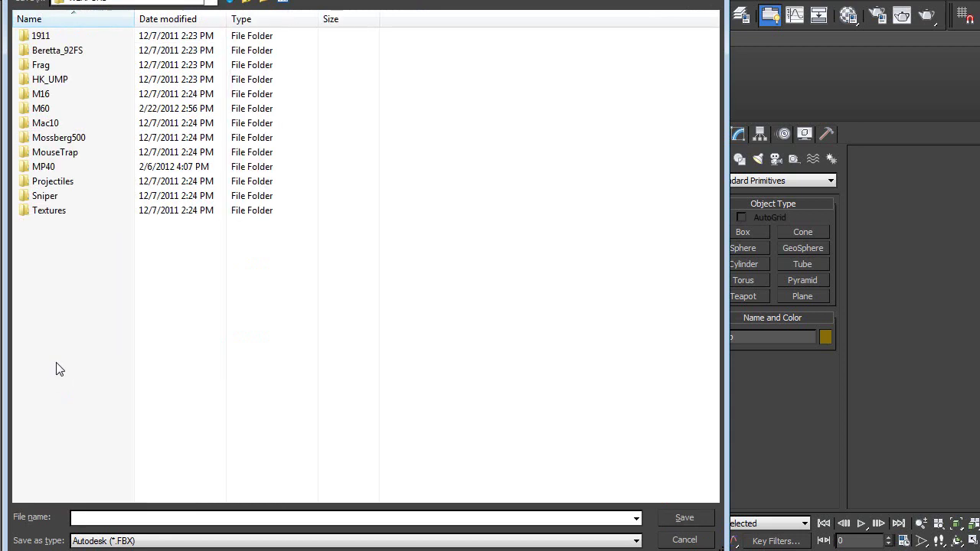
double_click(43, 109)
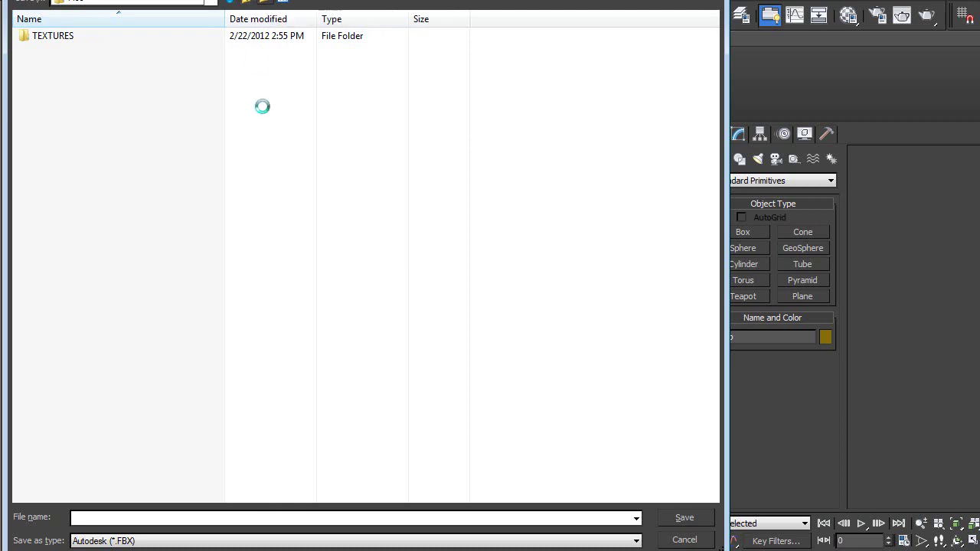
text(Static)
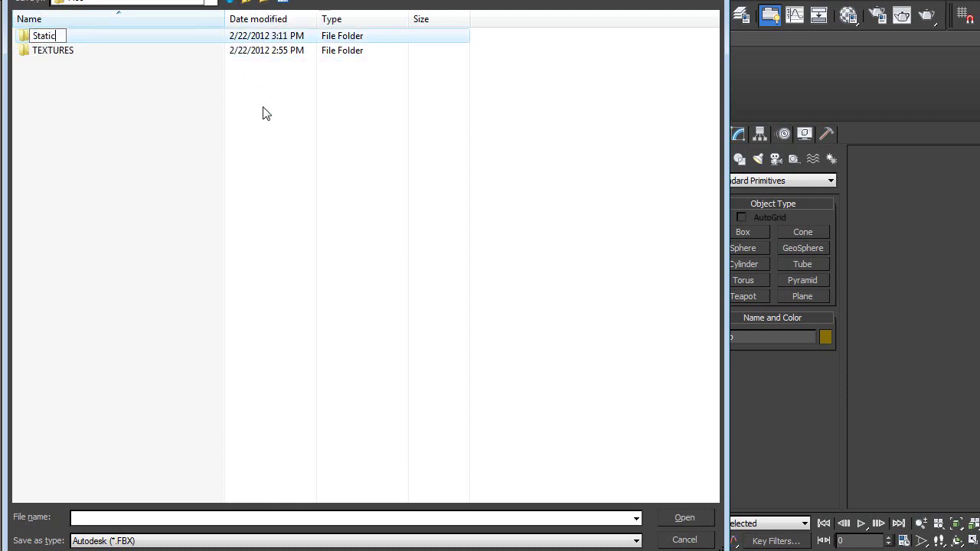
key(Return)
key(Return)
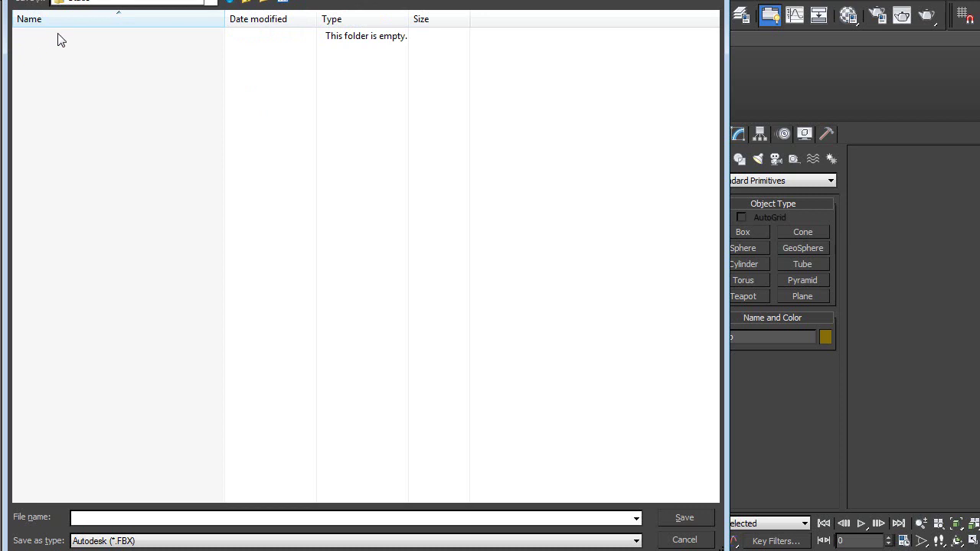
Export the model to the Static folder as M60_Static in ASCII Scene Export (*.ASE) format
click(182, 541)
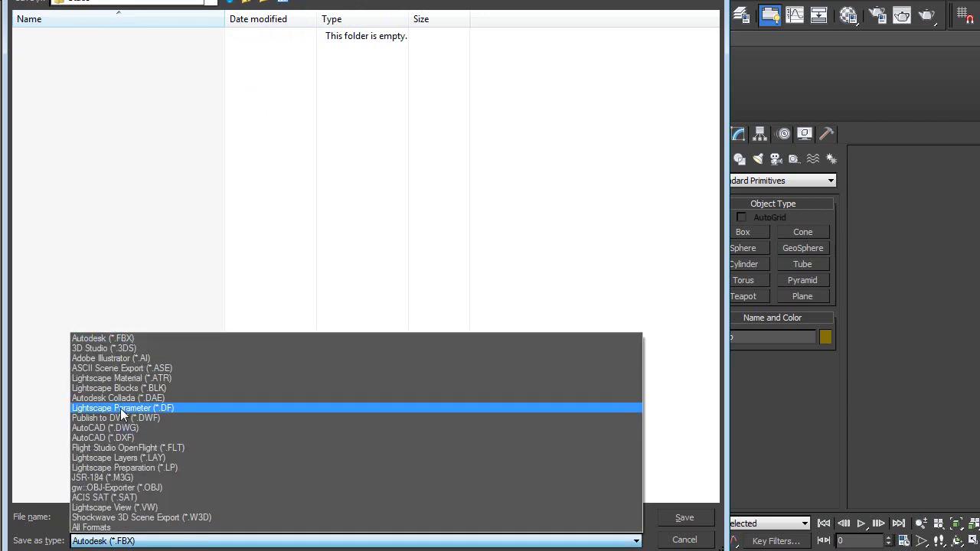
click(144, 369)
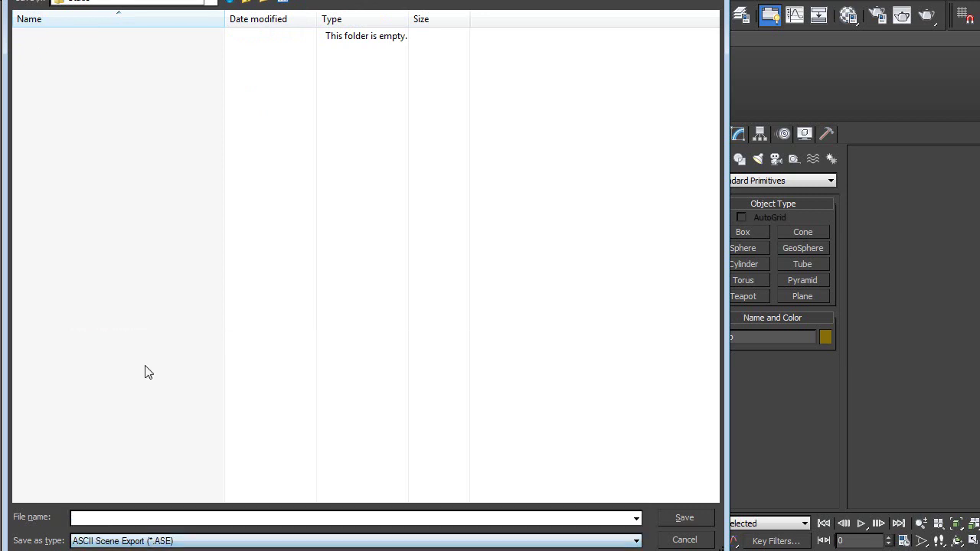
text(M60_Static)
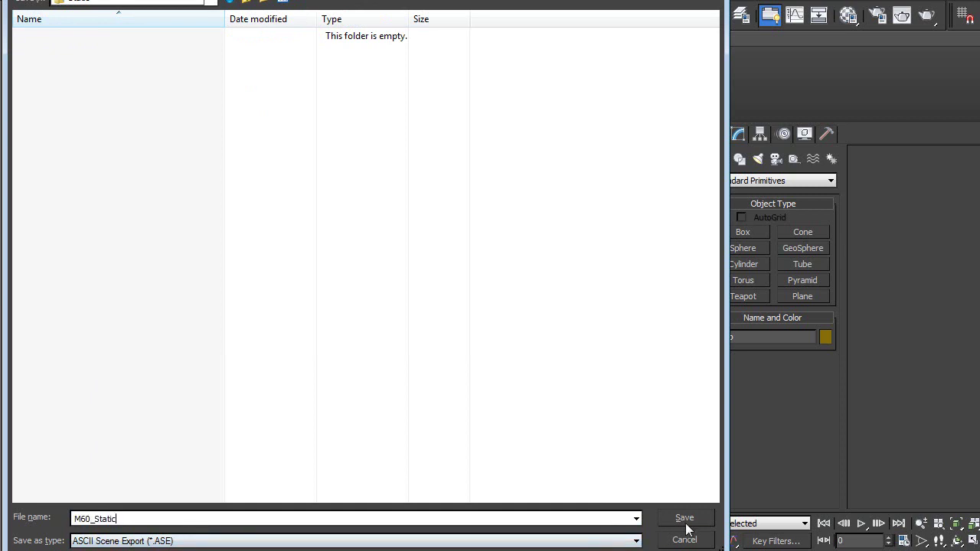
click(685, 523)
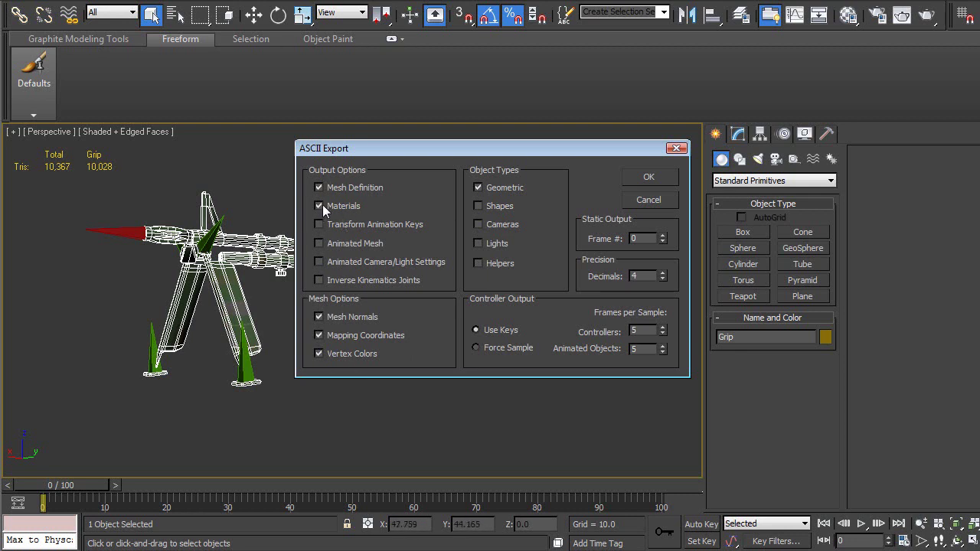
click(649, 178)
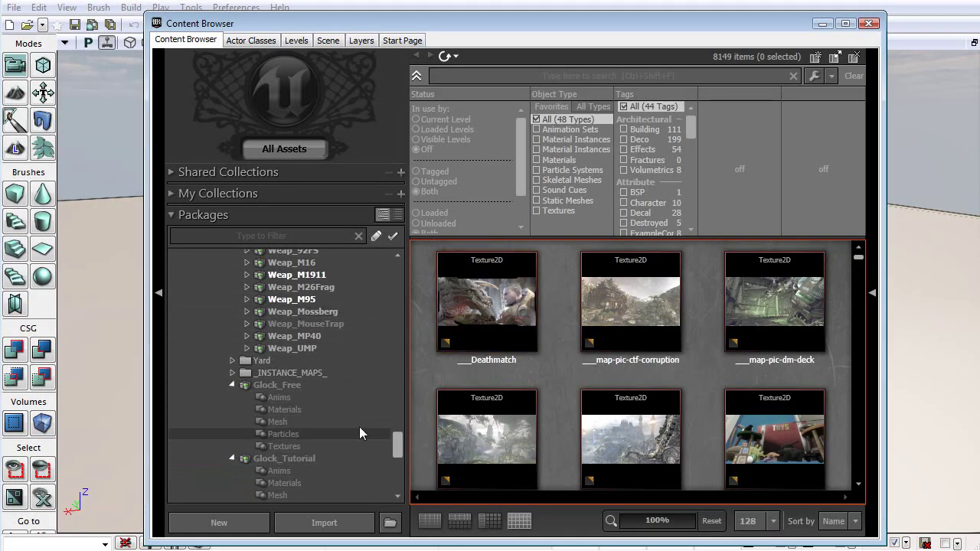
Switch to the UDK Content Browser and choose M60_Static.ASE from WEAPONS/M60/Static as the asset to import
scroll(397, 437, up, 3)
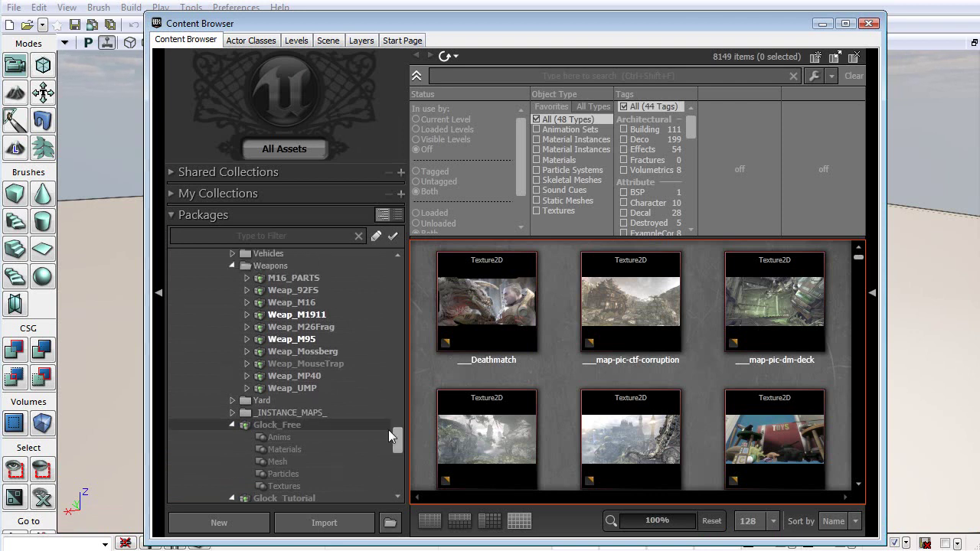
click(287, 290)
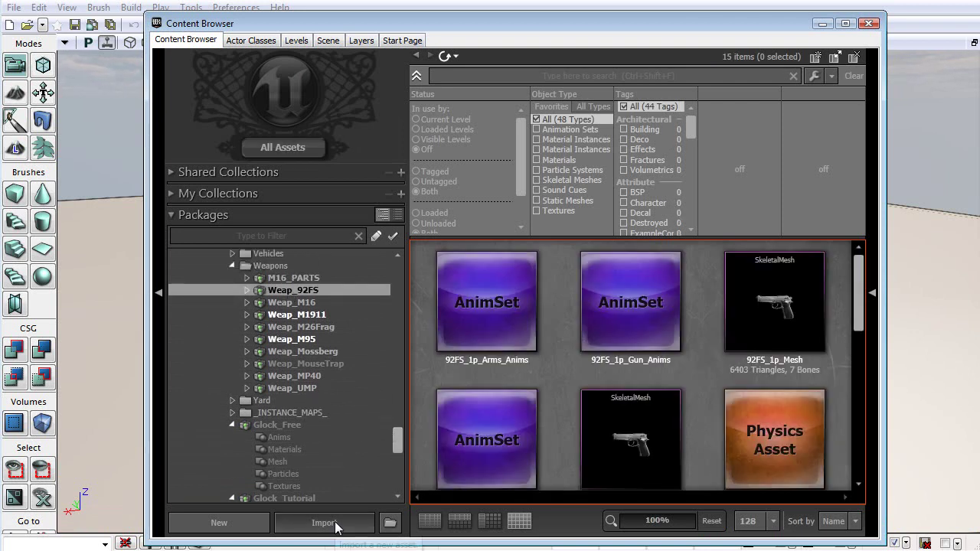
click(324, 522)
drag(384, 32, 661, 71)
scroll(465, 334, down, 4)
double_click(449, 313)
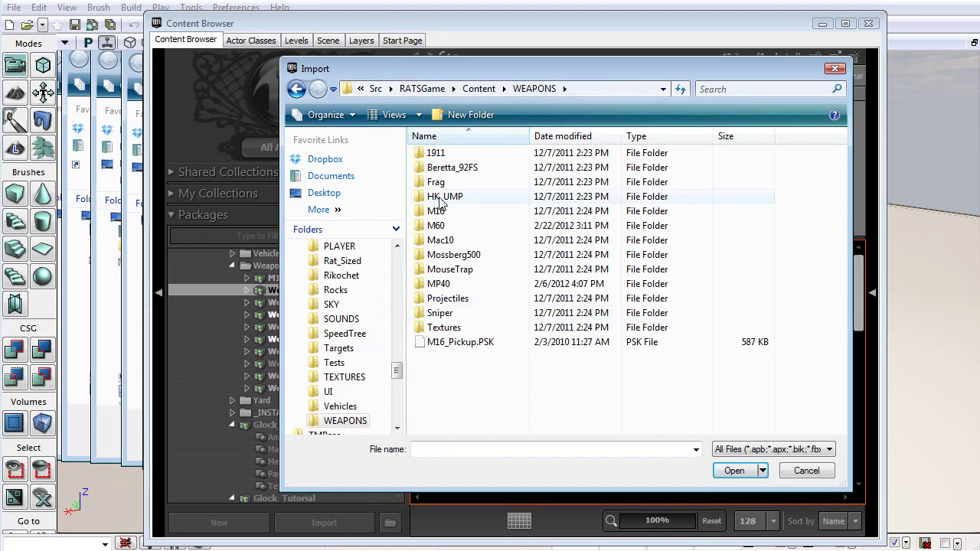
double_click(442, 229)
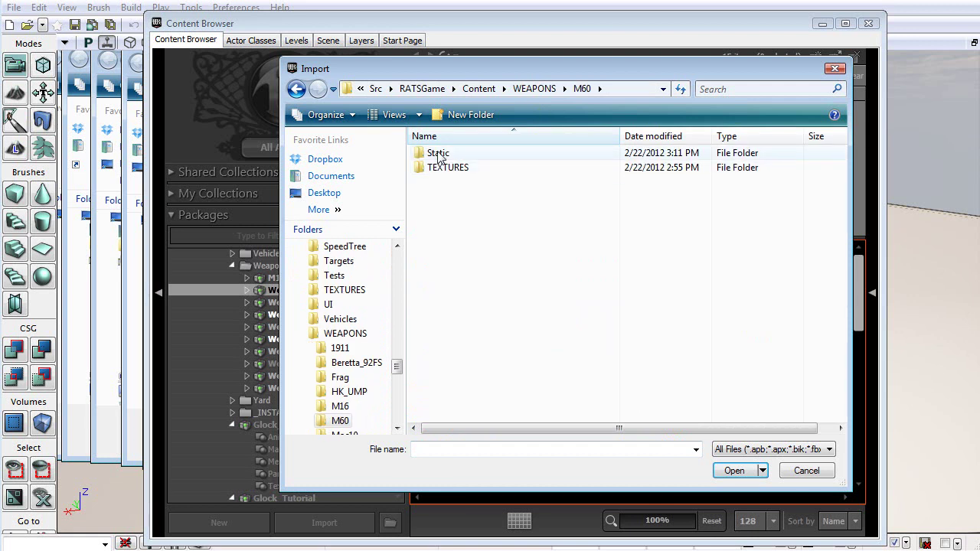
double_click(439, 155)
click(452, 153)
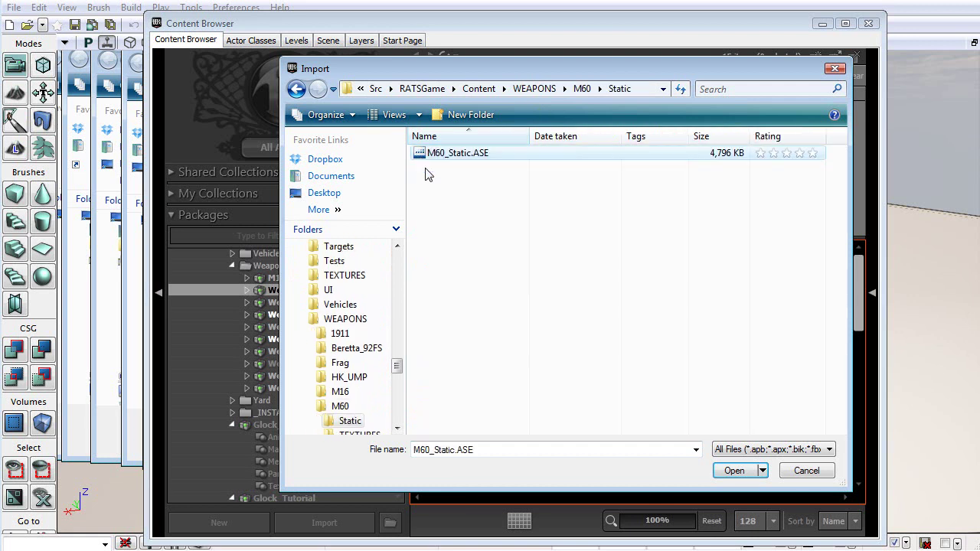
Import the mesh into package Weap_M60 with grouping Mesh and name M60_Static
click(732, 470)
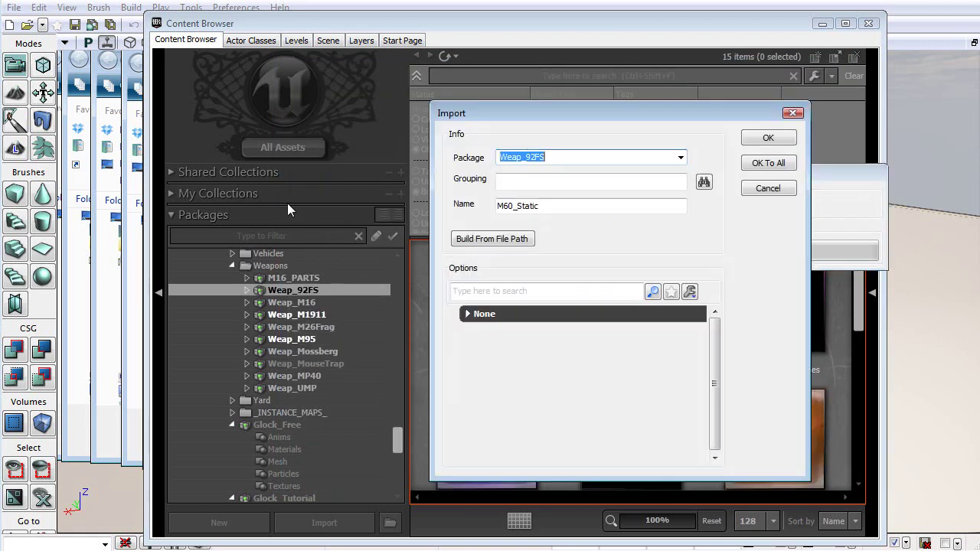
drag(526, 157, 708, 183)
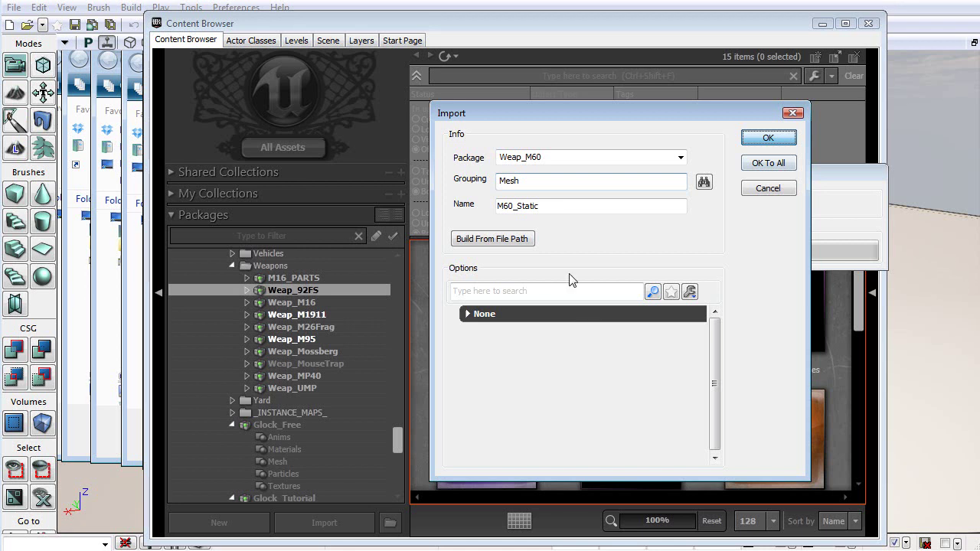
key(Return)
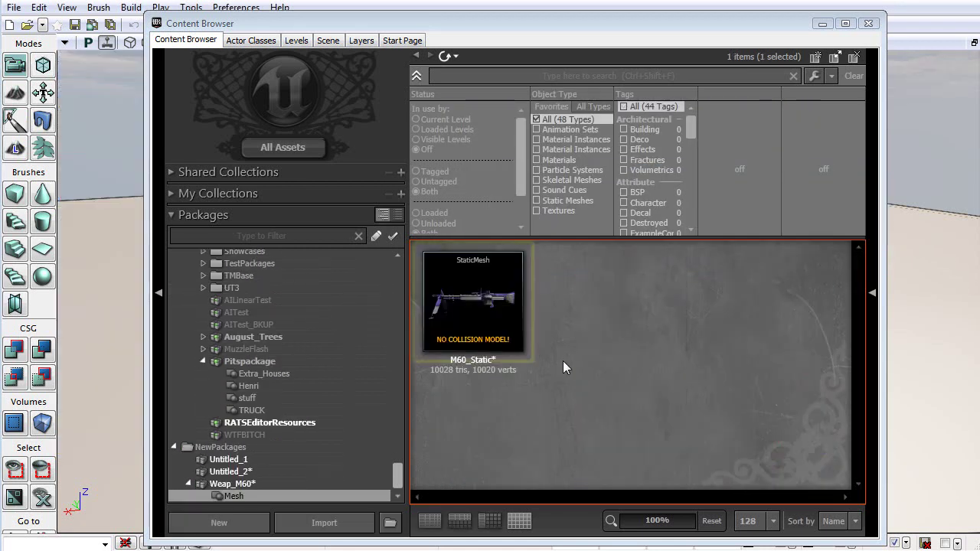
Examine the imported M60_Static mesh from several angles and its LOD material slot in the Static Mesh Editor
double_click(468, 291)
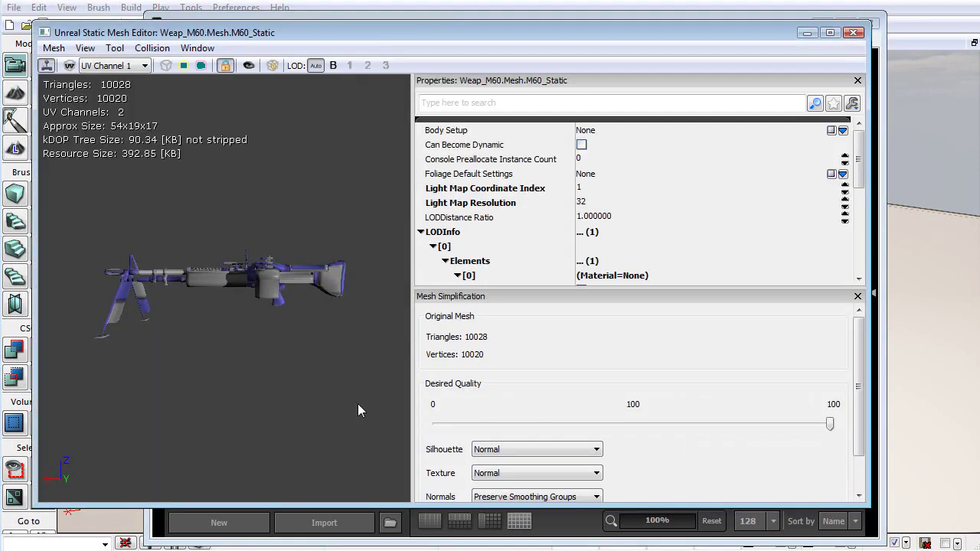
drag(196, 305, 176, 307)
right_drag(196, 305, 196, 283)
drag(176, 306, 306, 276)
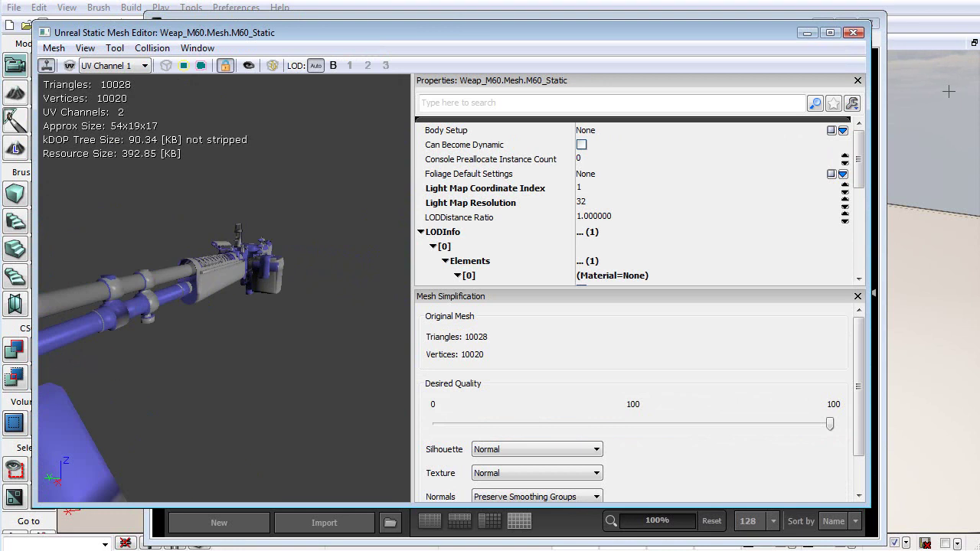
drag(857, 168, 858, 204)
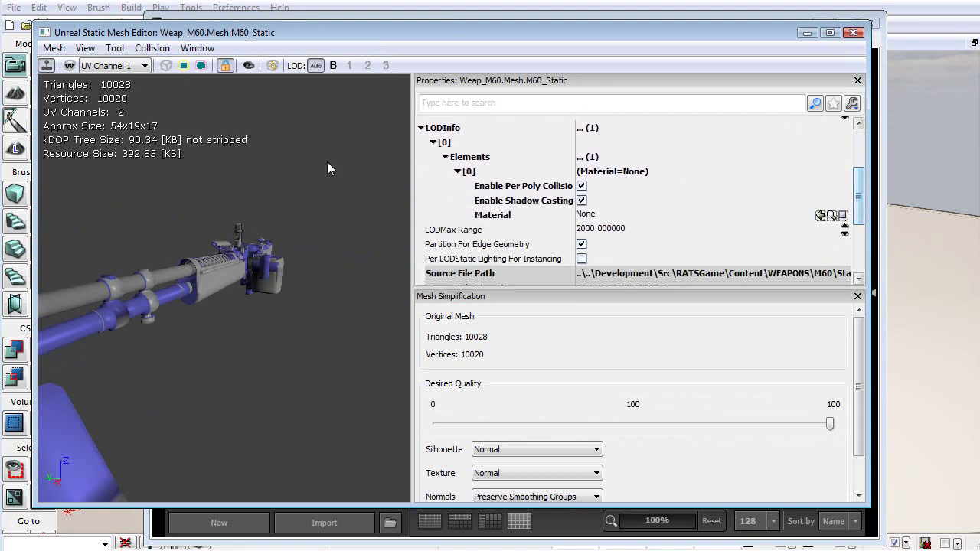
drag(314, 254, 360, 253)
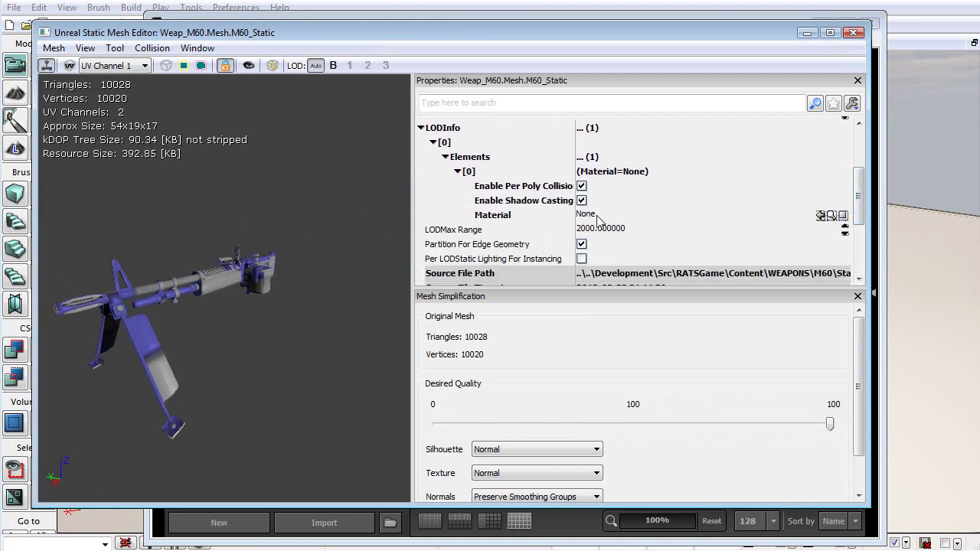
click(586, 217)
drag(192, 261, 139, 258)
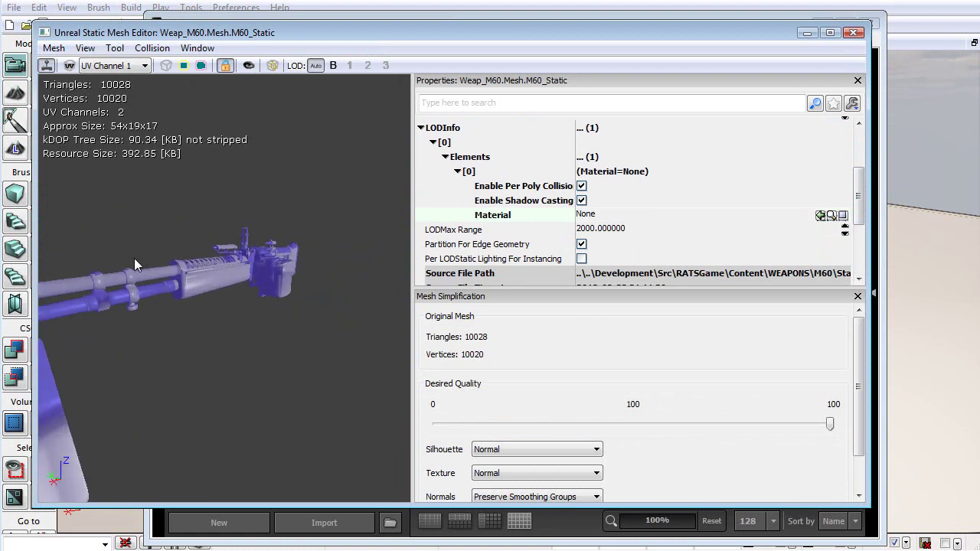
drag(261, 259, 383, 260)
drag(295, 278, 326, 278)
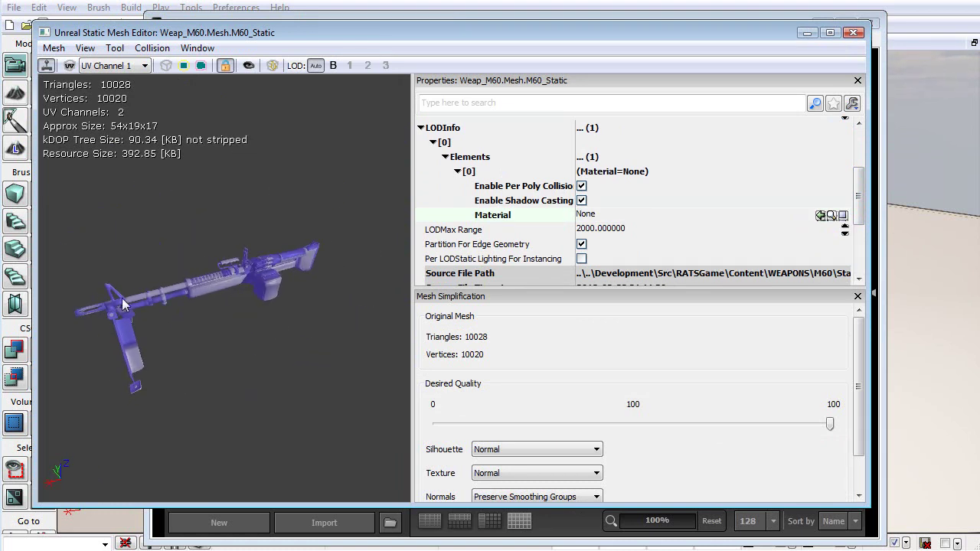
click(854, 34)
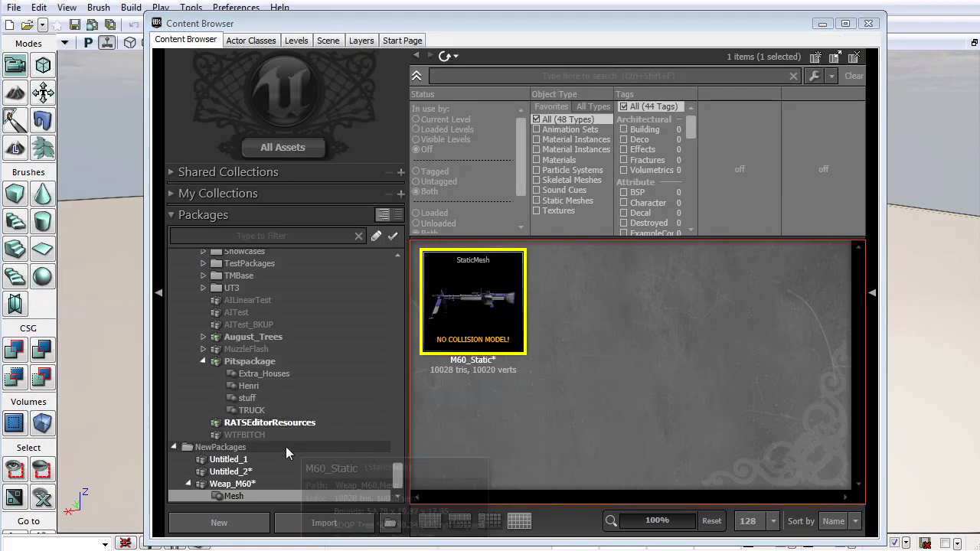
Save the Weap_M60 package as Weap_M60.upk in the Ratsgame/Content/Weapons folder
right_click(247, 485)
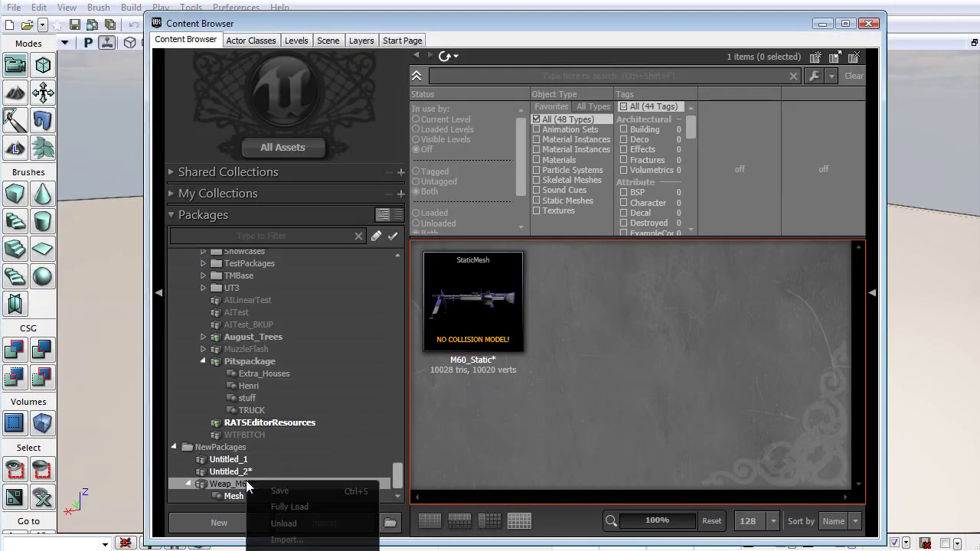
click(277, 495)
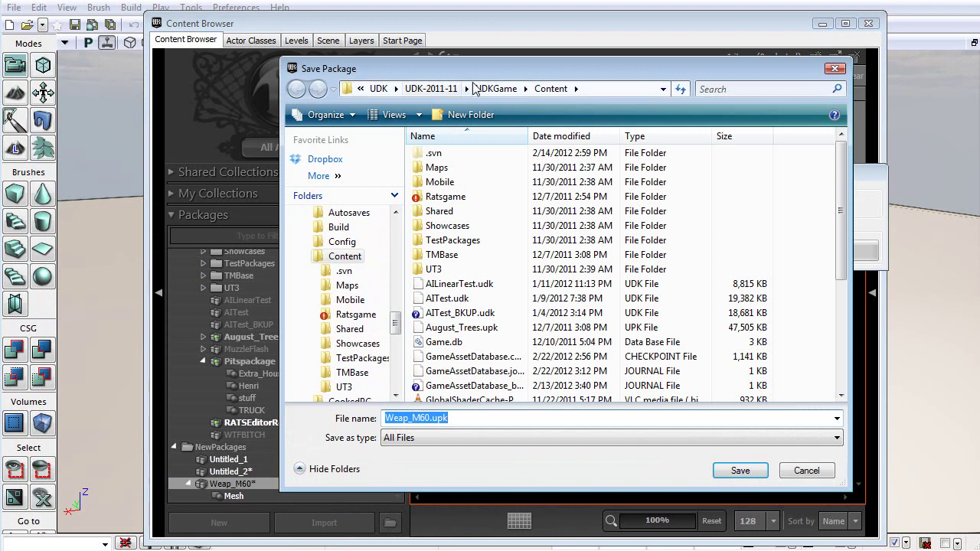
double_click(447, 197)
double_click(450, 169)
click(469, 313)
scroll(467, 314, down, 7)
double_click(441, 344)
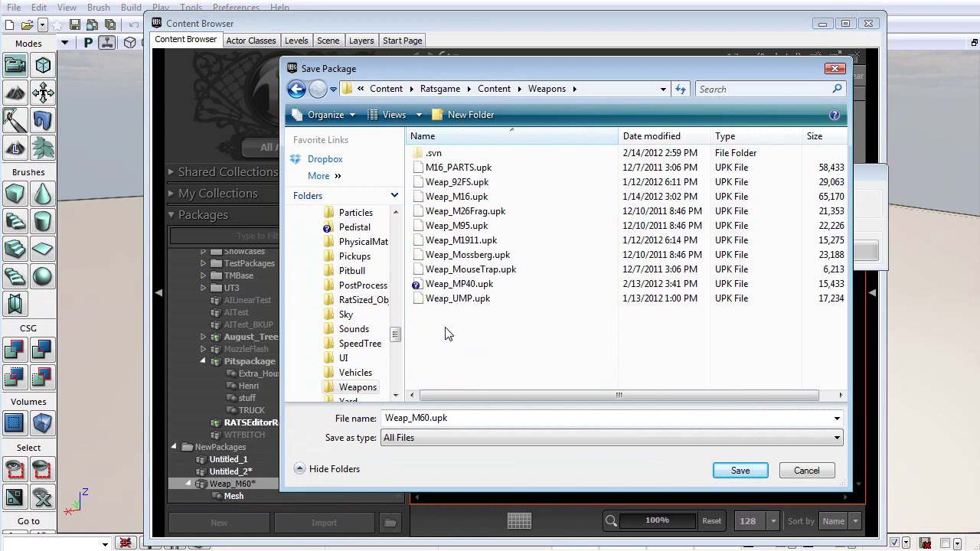
click(740, 471)
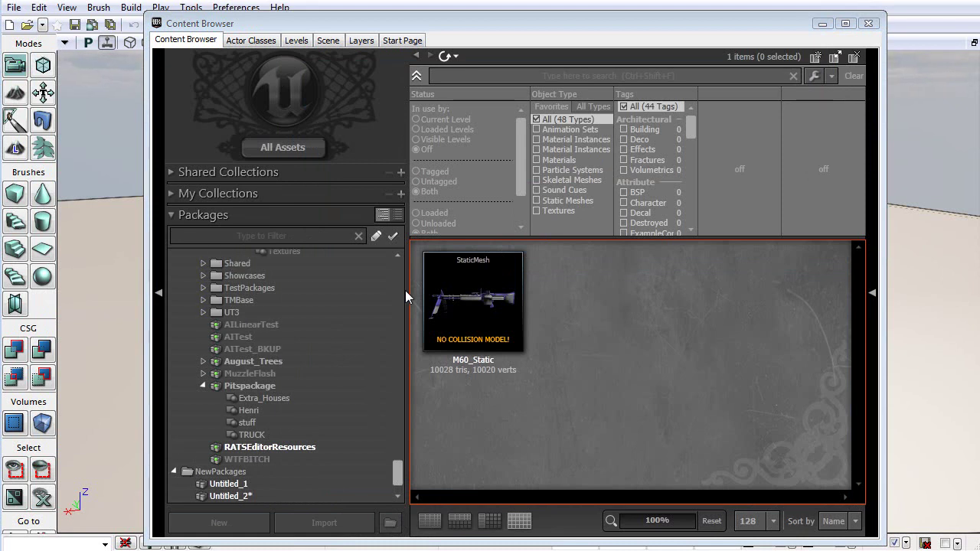
Locate the Weap_M60 package in the Weapons folder and open its Mesh group
click(251, 459)
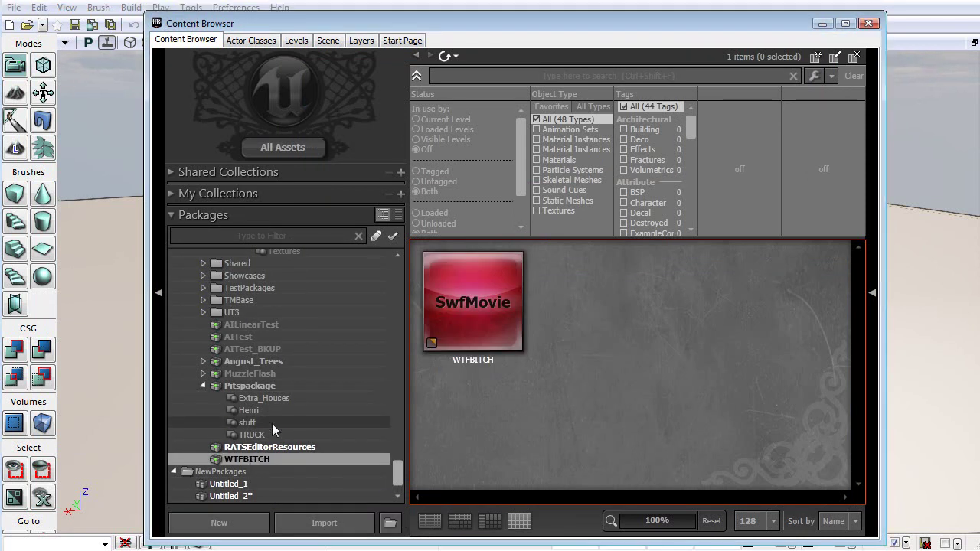
scroll(272, 424, up, 10)
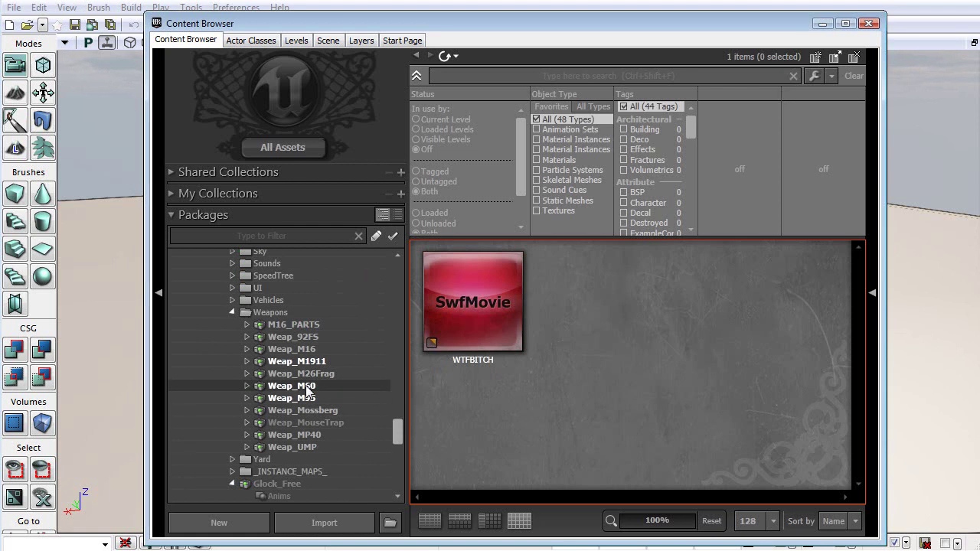
click(306, 386)
mouse_move(496, 334)
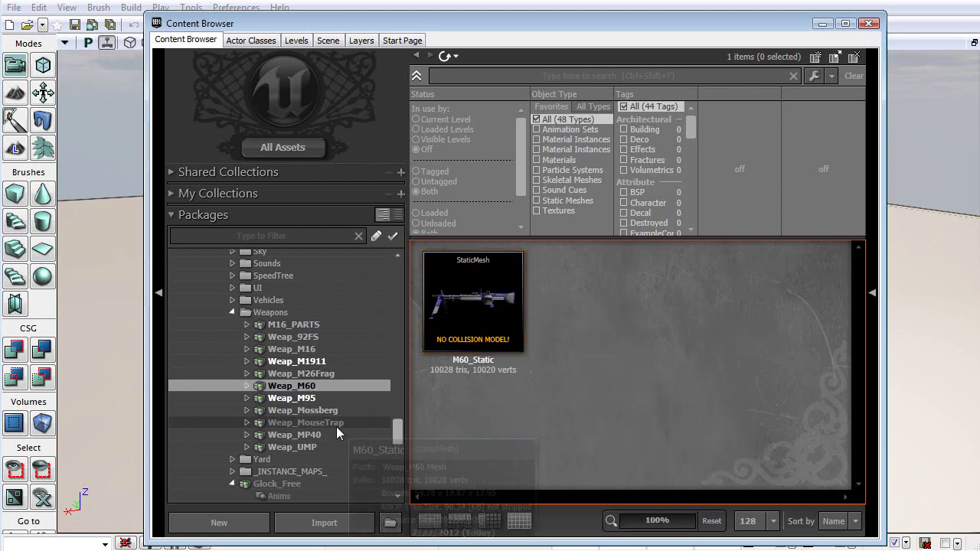
double_click(281, 388)
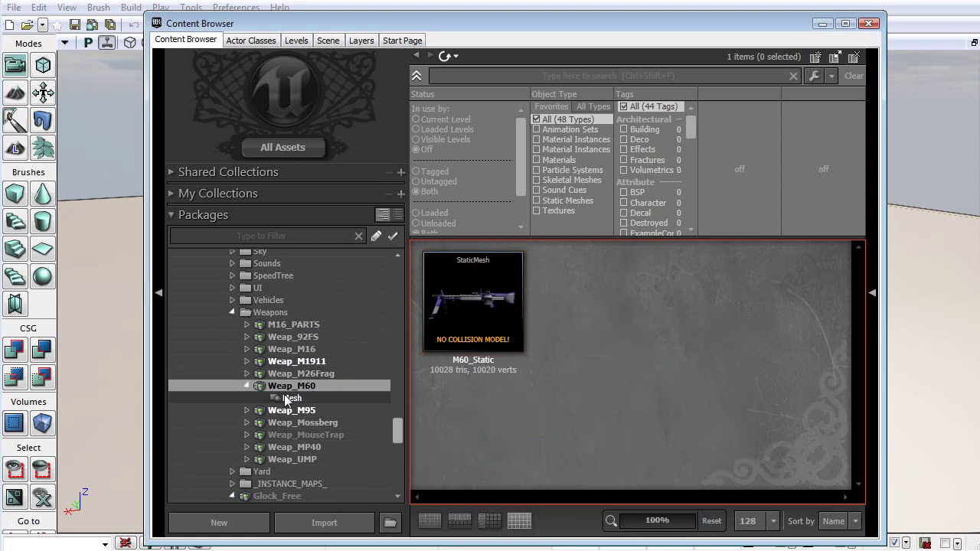
click(293, 399)
Start an asset import, look in WEAPONS/M60/TEXTURES, and return to the RATSGame/Content folder
click(331, 519)
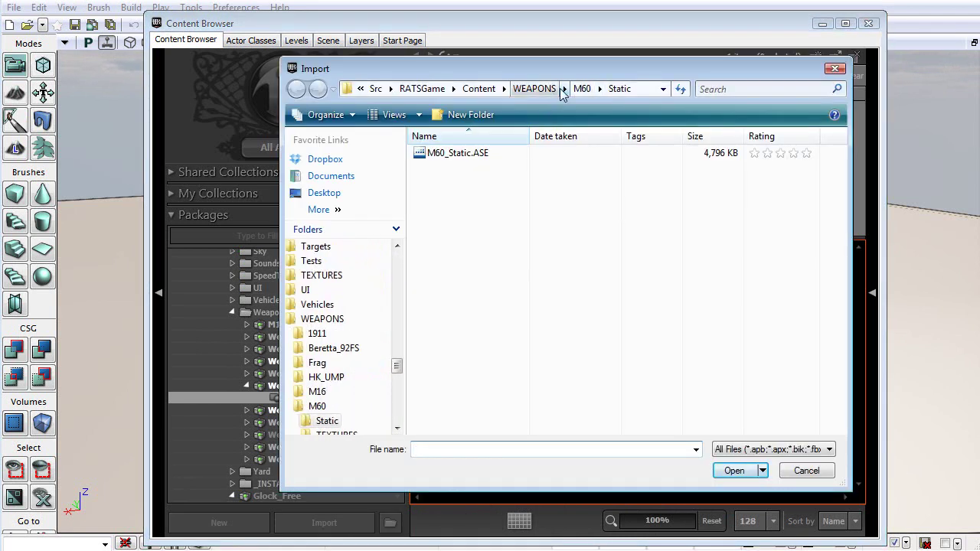
click(582, 88)
double_click(447, 169)
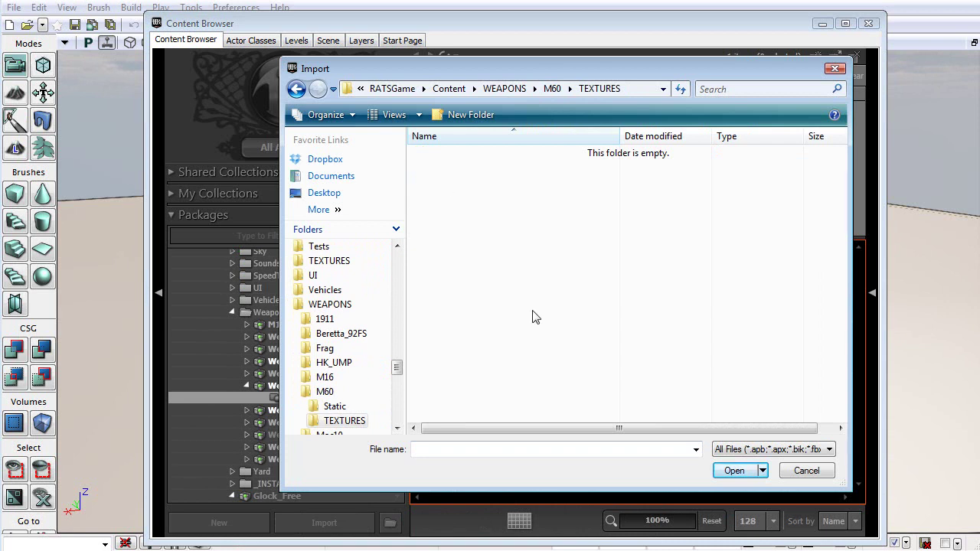
click(395, 89)
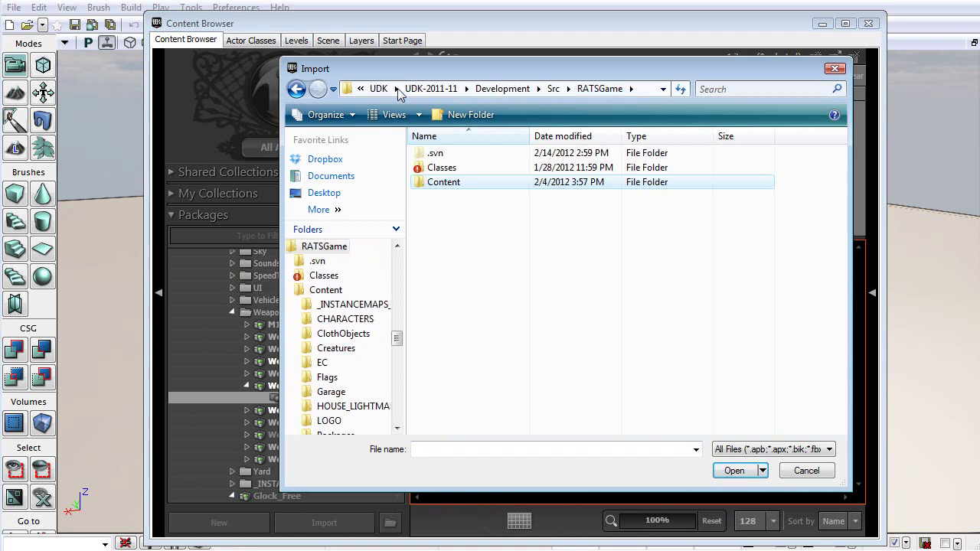
click(430, 188)
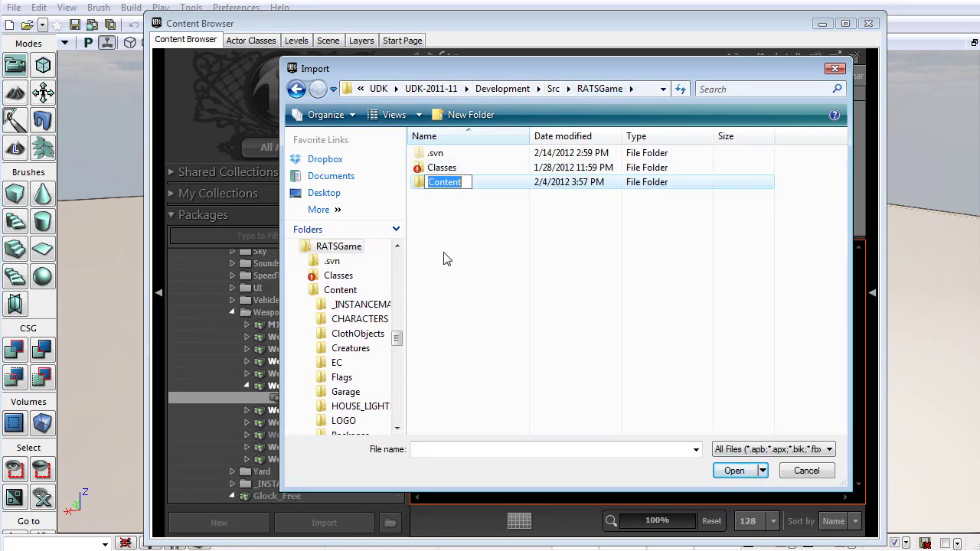
double_click(421, 184)
Switch to the file explorer and move all M60 TGA textures from Weapons/M60/ToMB/TEXTURES/TGA into RATSGame/Content/WEAPONS/M60/TEXTURES
key(alt+Tab)
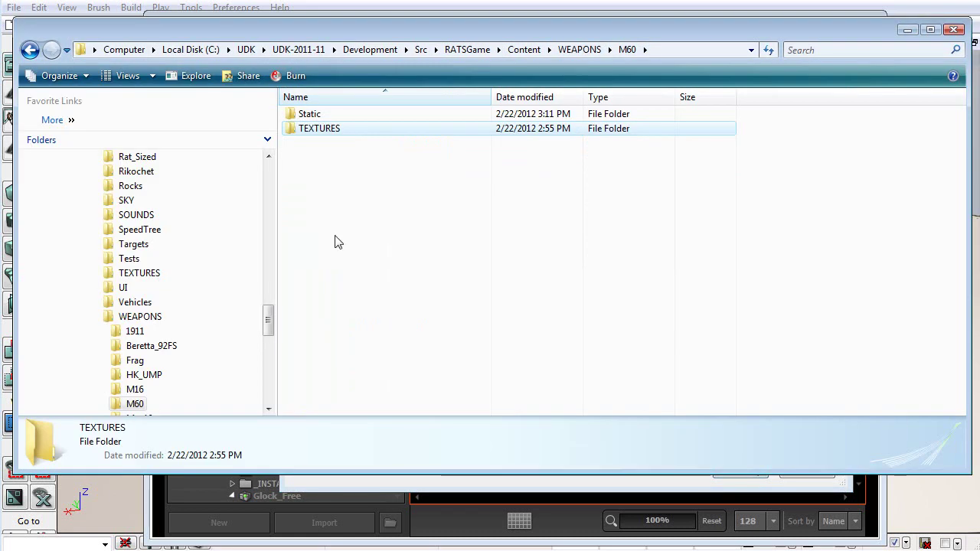
double_click(291, 128)
key(alt+Tab)
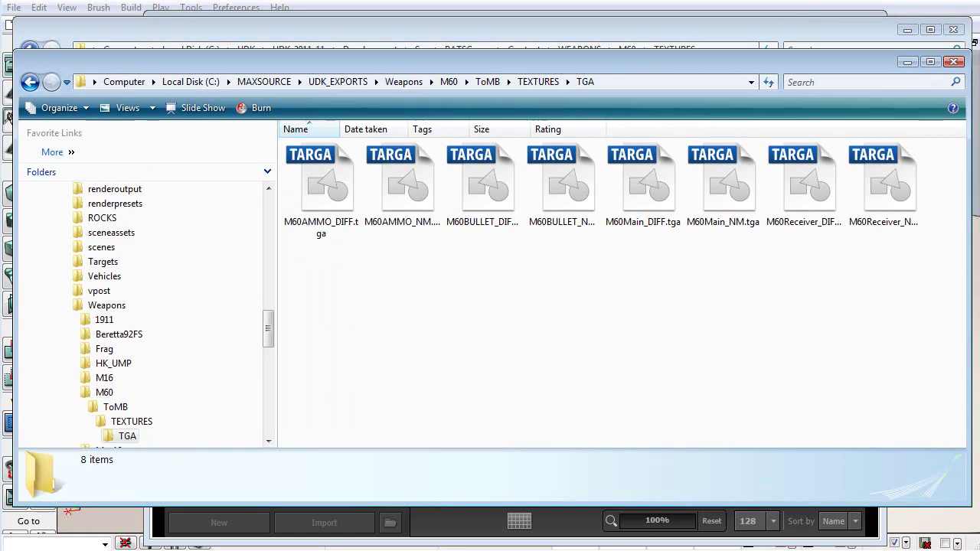
drag(888, 287, 312, 175)
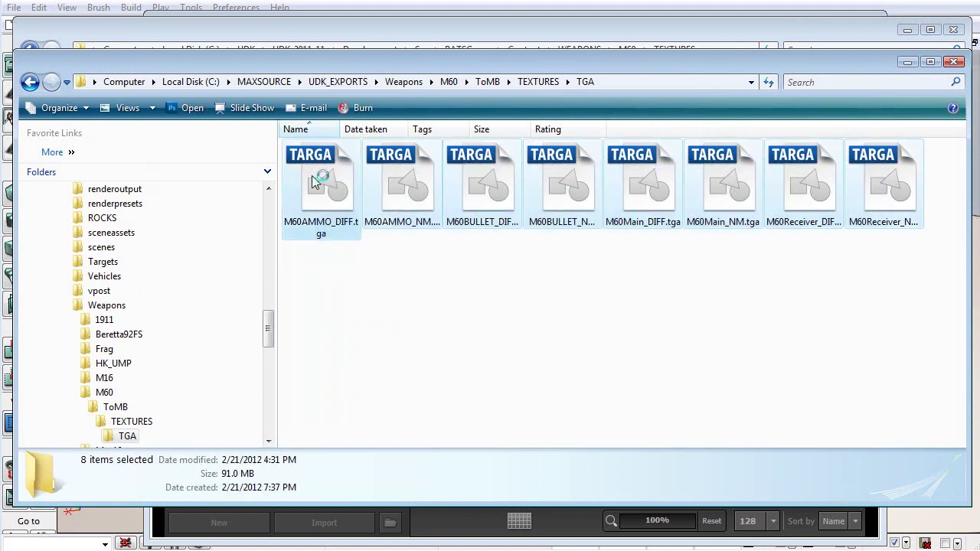
right_click(343, 393)
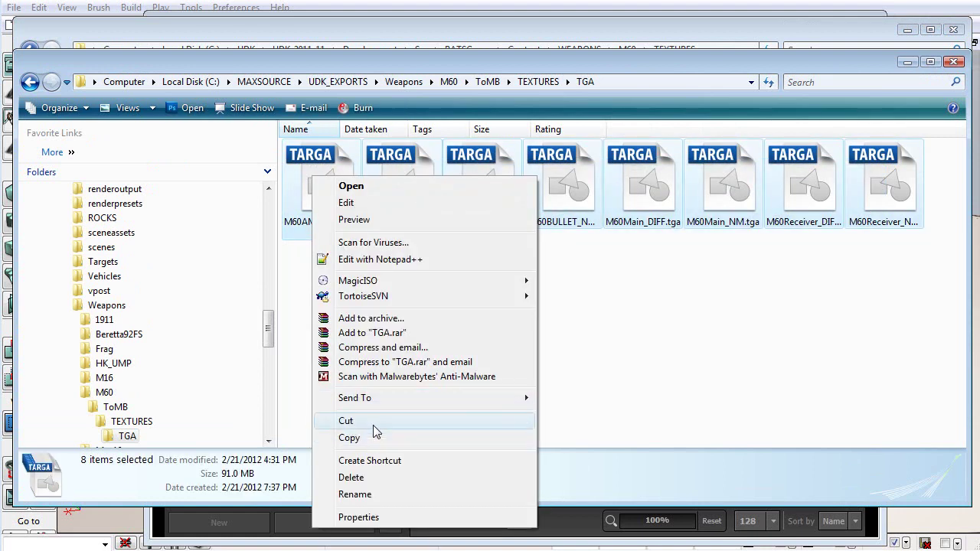
click(362, 422)
drag(655, 64, 652, 284)
click(409, 164)
right_click(331, 140)
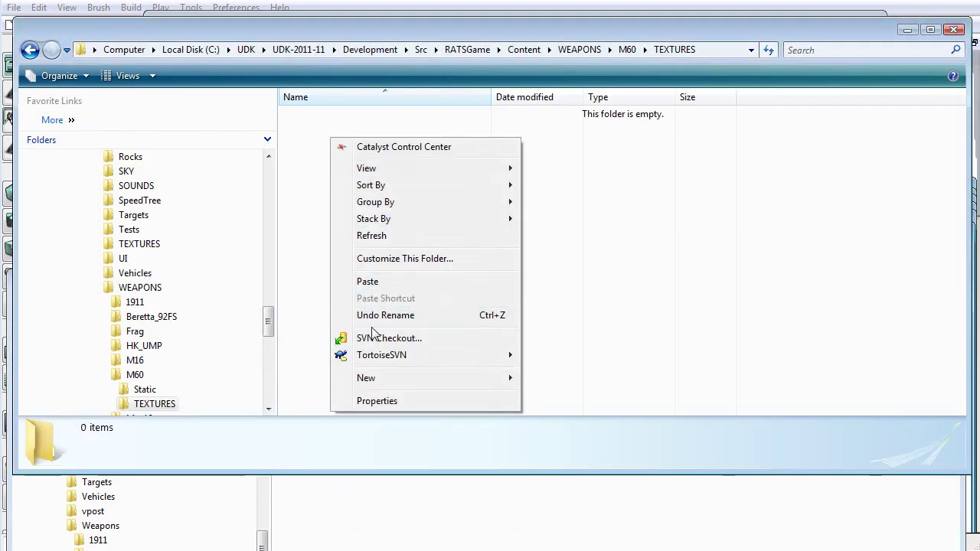
click(387, 281)
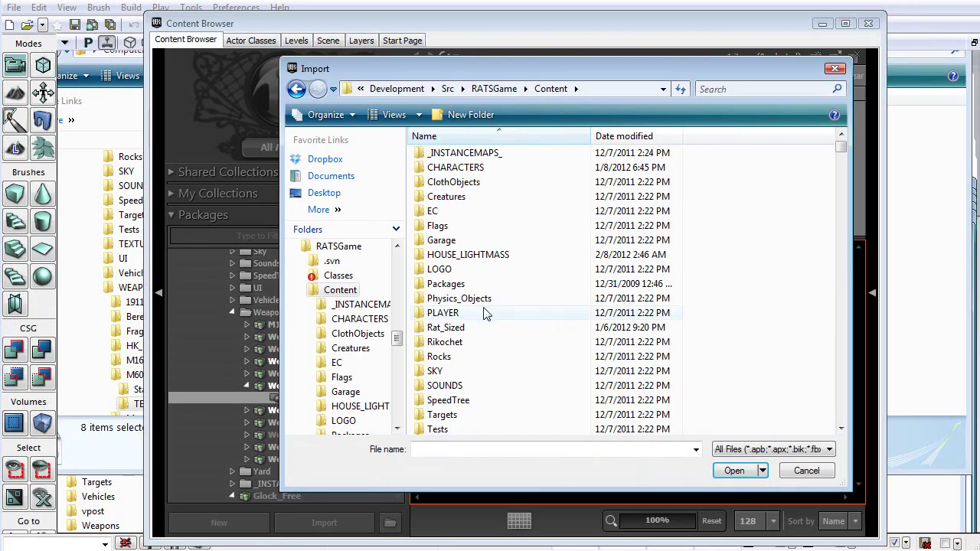
In UDK's import dialog, choose the AMMO, BULLET, Main and Receiver _DIFF.tga textures from WEAPONS/M60/TEXTURES for import
scroll(448, 375, down, 2)
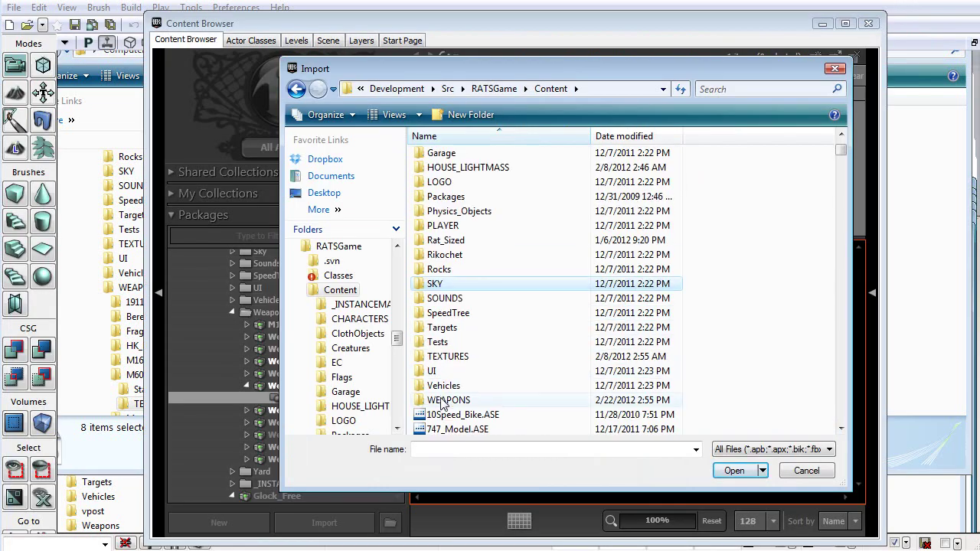
double_click(444, 400)
double_click(437, 225)
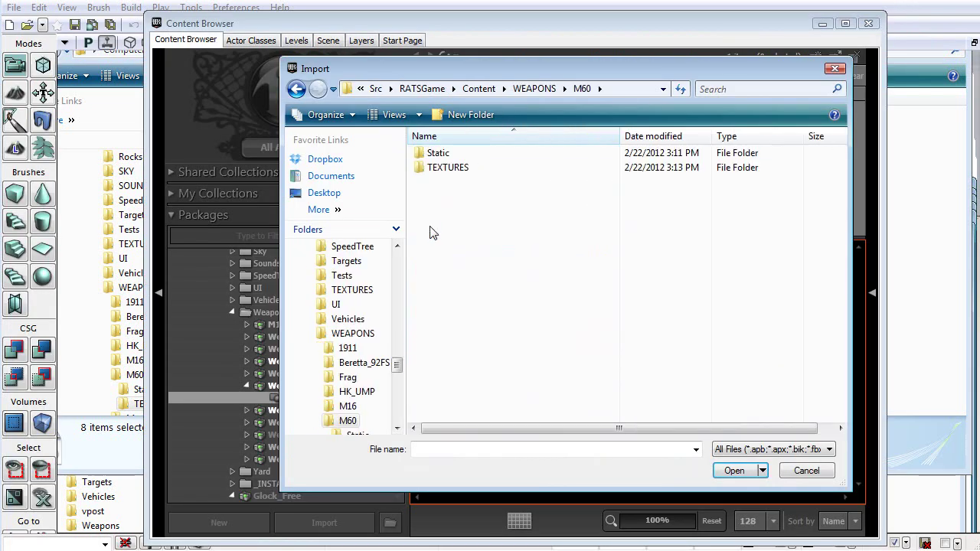
double_click(448, 168)
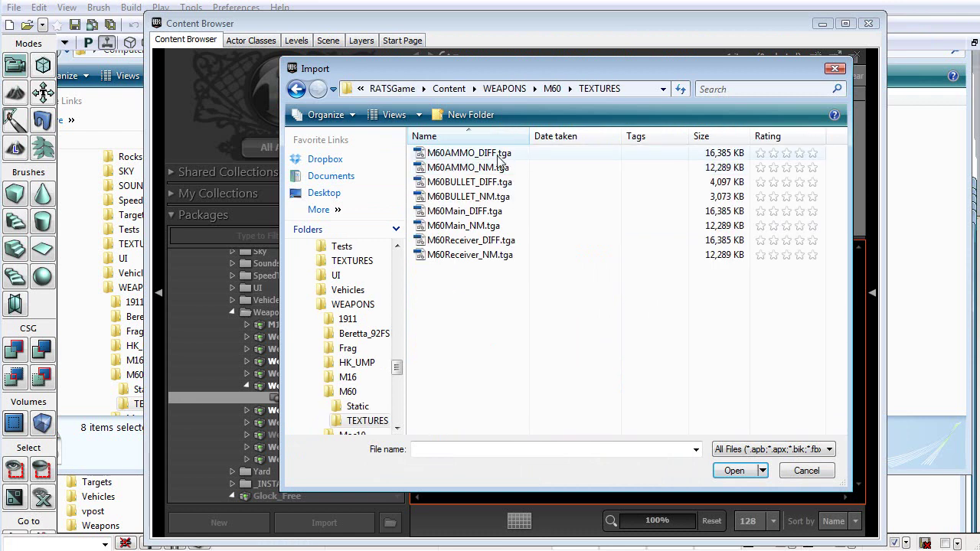
click(497, 154)
ctrl+click(491, 184)
ctrl+click(490, 212)
ctrl+click(491, 241)
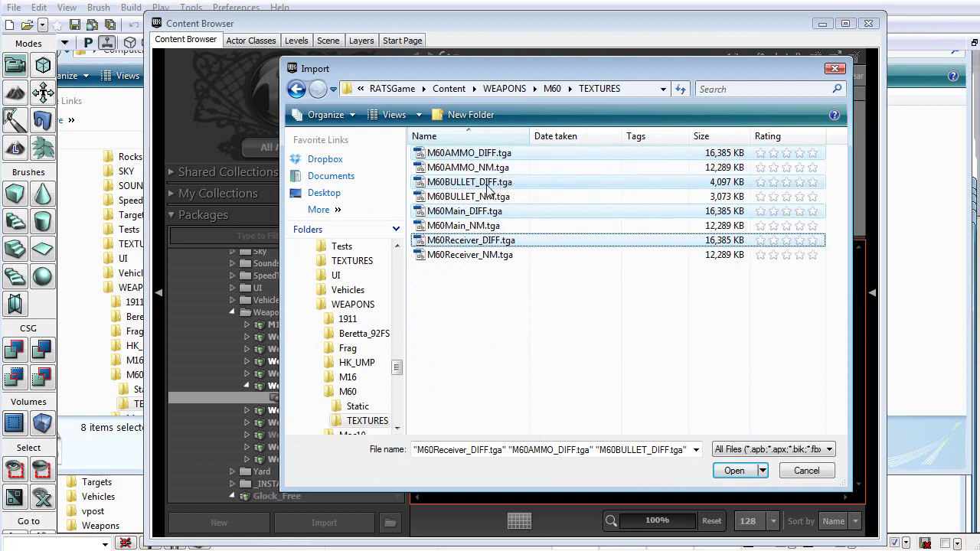
click(720, 468)
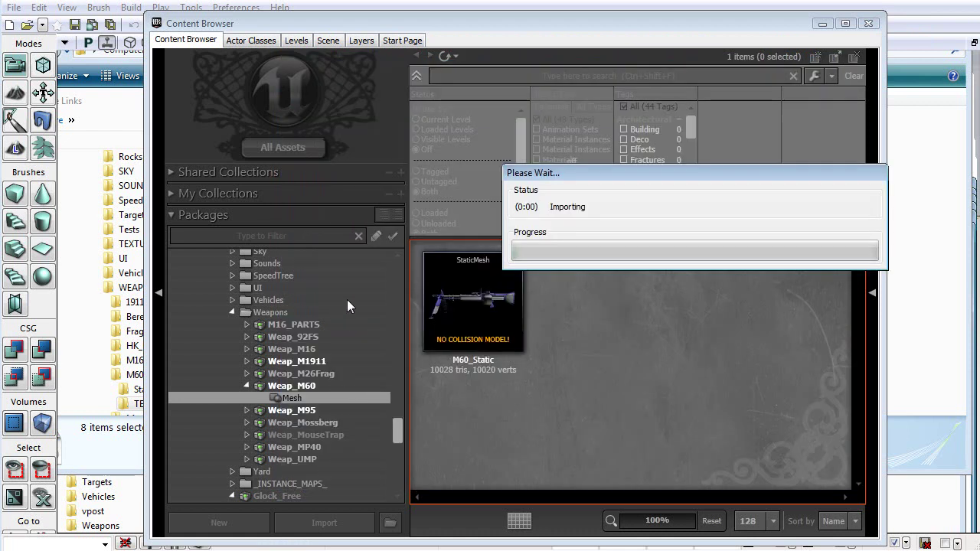
Import the diffuse textures into the Weap_M60 package with grouping Textures
drag(563, 113, 464, 114)
key(Tab)
text(Textures)
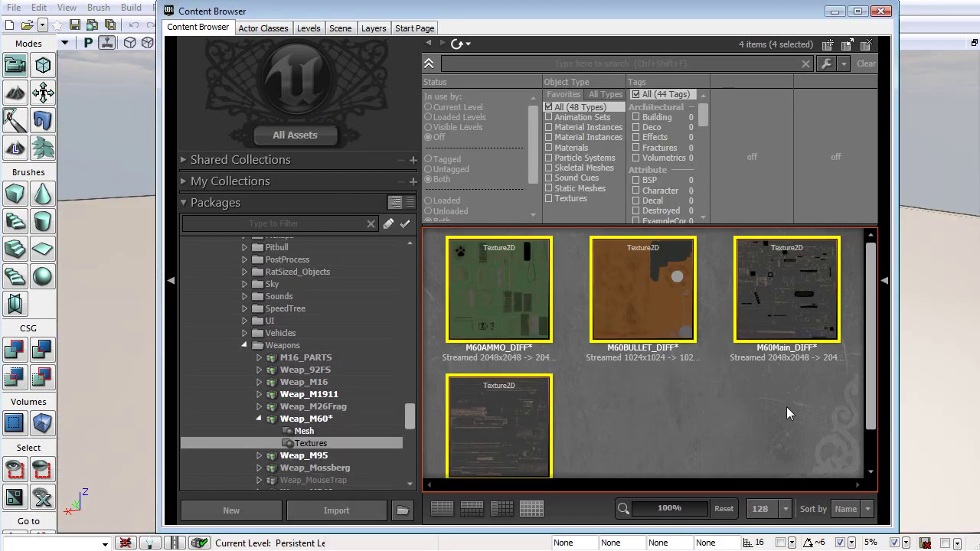
Choose the four M60 normal maps, AMMO, BULLET, Main and Receiver _NM.tga, for import
click(374, 511)
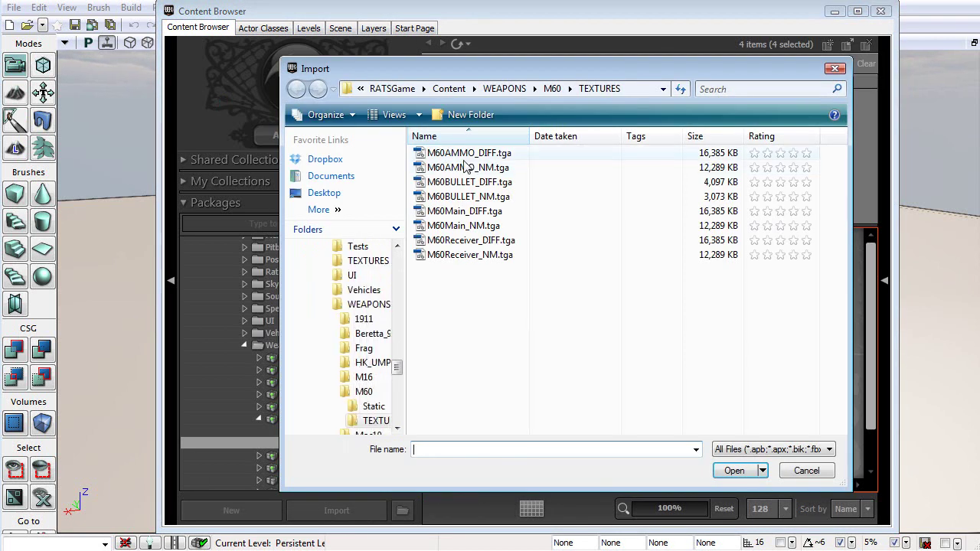
click(479, 168)
ctrl+click(474, 197)
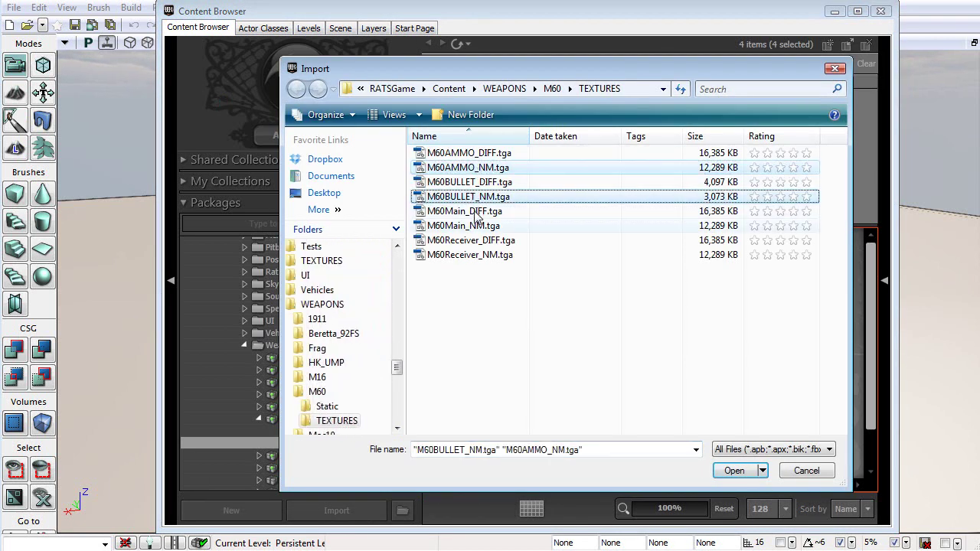
ctrl+click(464, 227)
ctrl+click(476, 255)
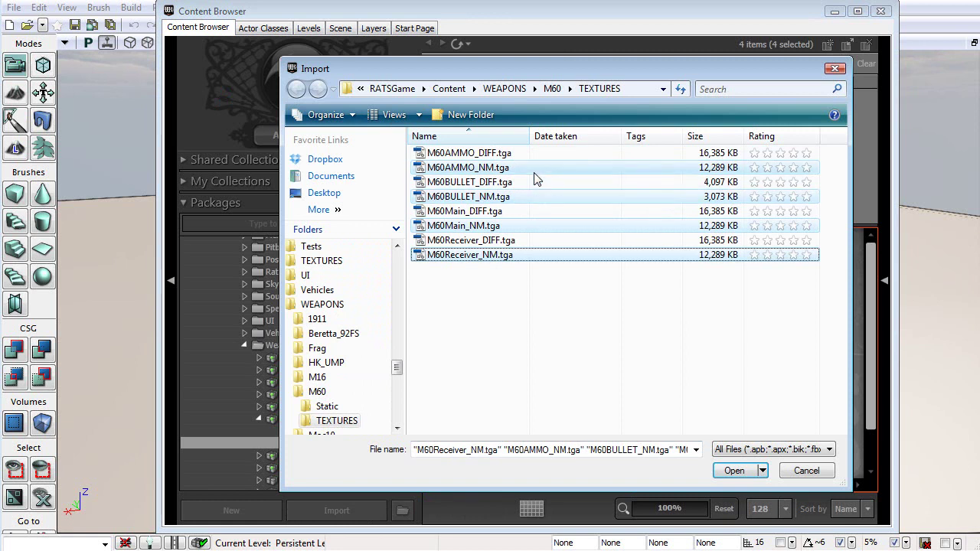
click(746, 468)
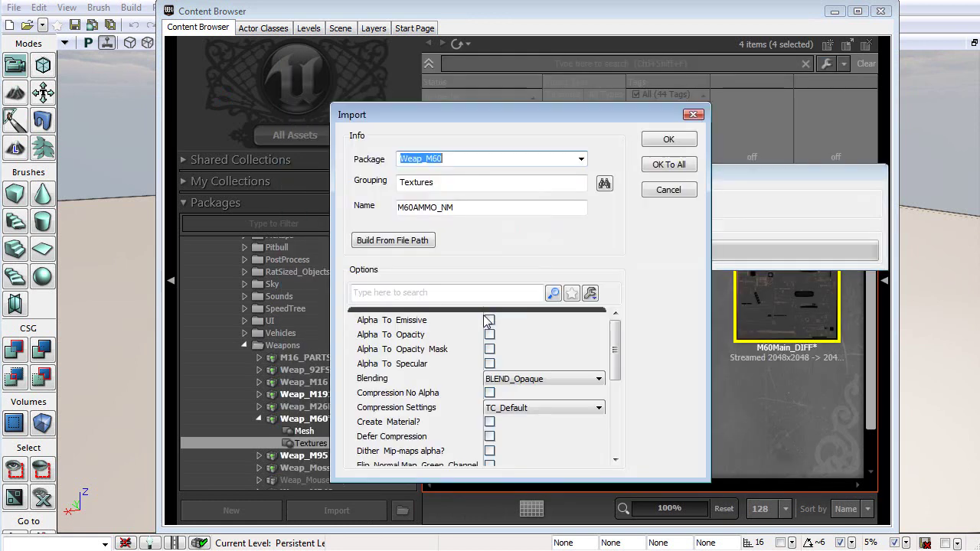
Import all the normal maps into Weap_M60's Textures group with Compression No Alpha enabled and compression settings TC_Normalmap
click(489, 393)
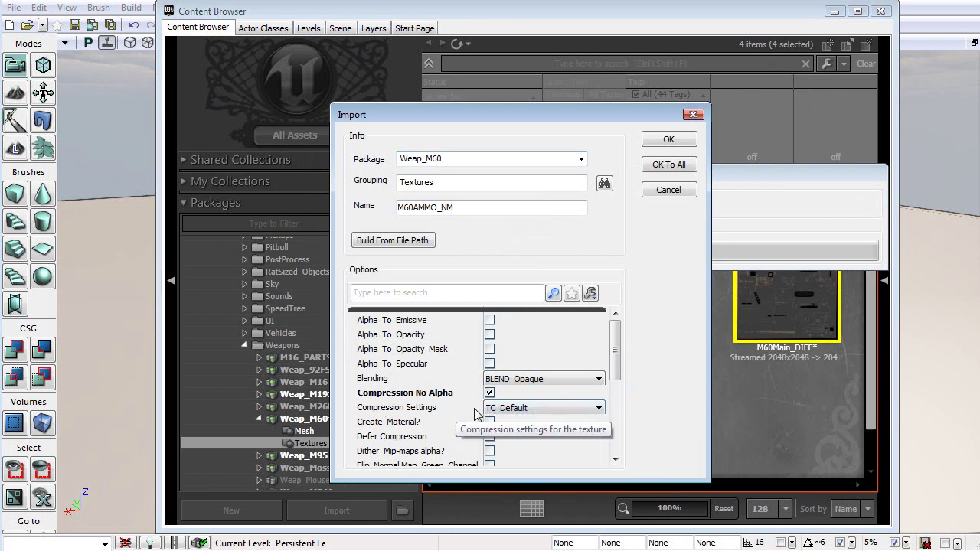
click(511, 408)
click(518, 433)
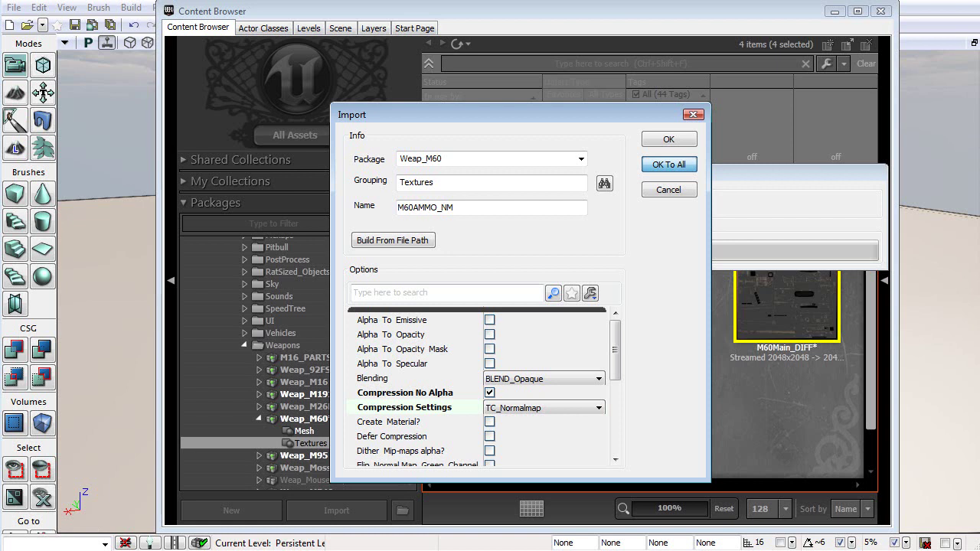
key(Return)
Check the imported files in the Textures group and save the Weap_M60 package
drag(870, 417, 865, 436)
click(288, 471)
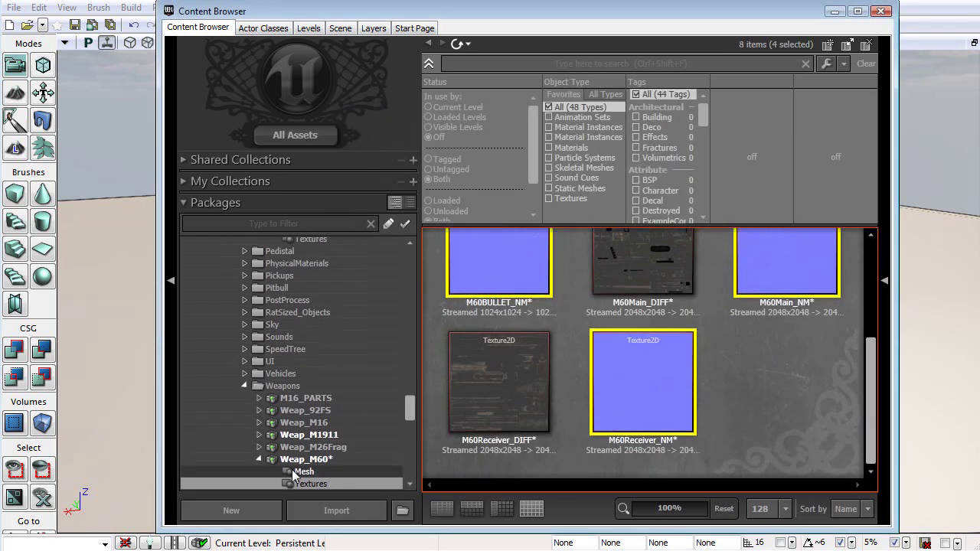
click(322, 484)
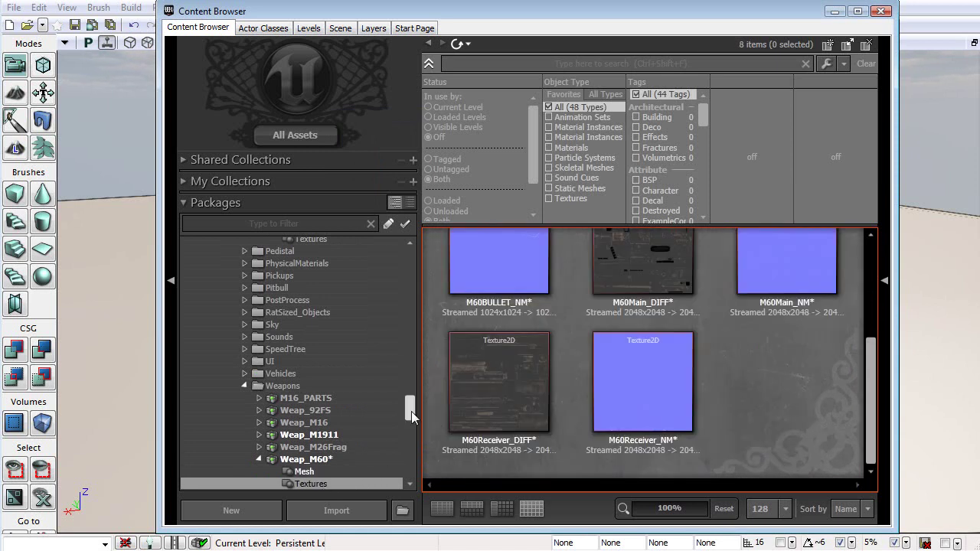
scroll(411, 414, down, 2)
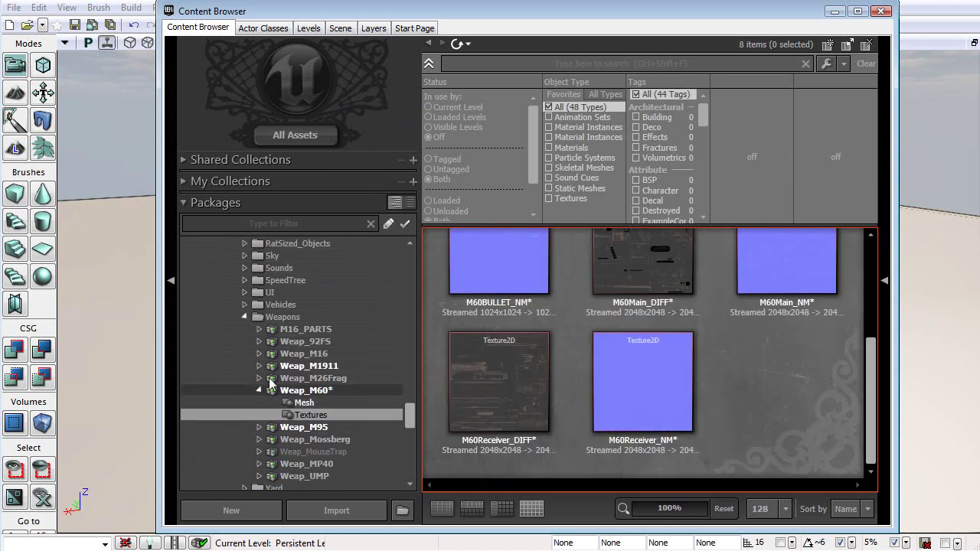
click(308, 390)
right_click(309, 390)
click(348, 399)
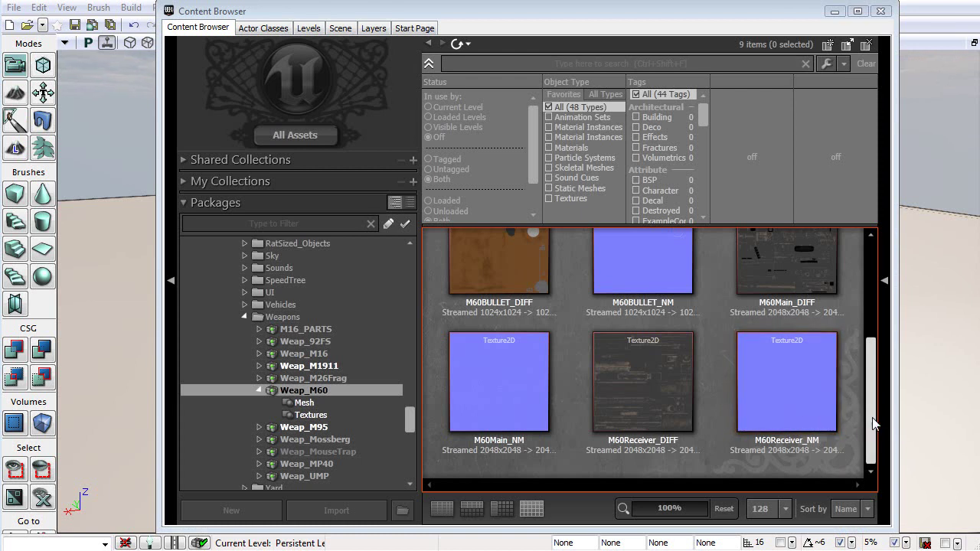
Look through the Weap_M60 package contents and examine the diffuse and normal maps in its Textures group
drag(875, 424, 872, 327)
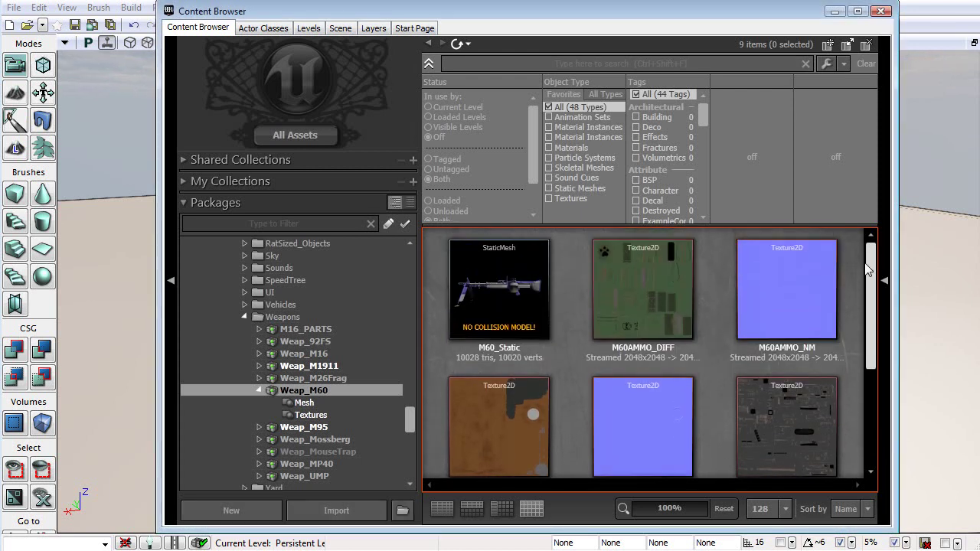
click(310, 414)
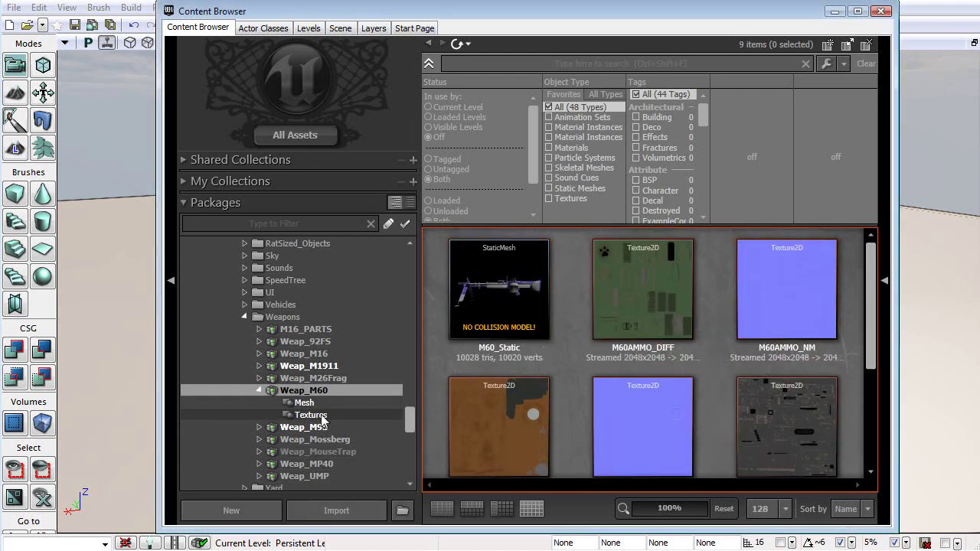
drag(869, 330, 874, 349)
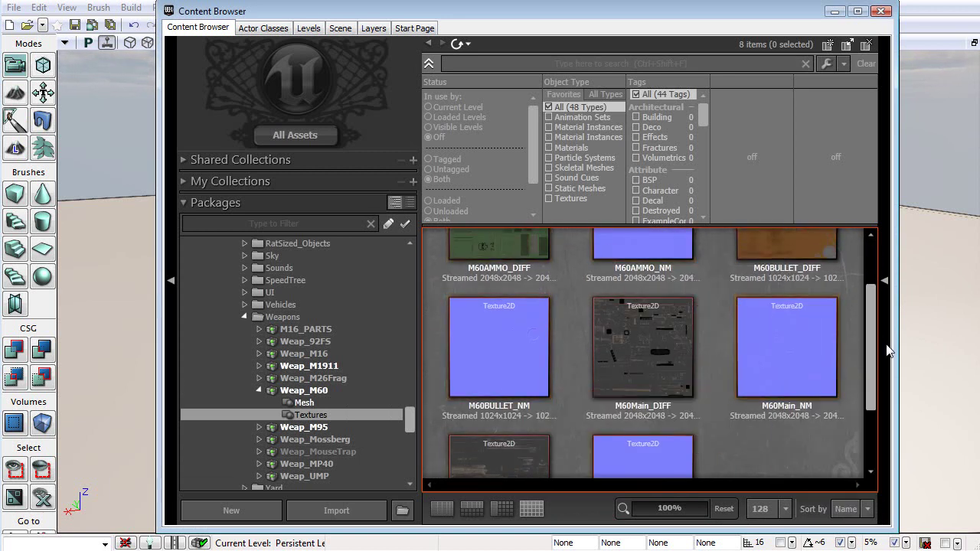
mouse_move(867, 358)
mouse_down()
mouse_move(875, 337)
mouse_move(876, 354)
mouse_up()
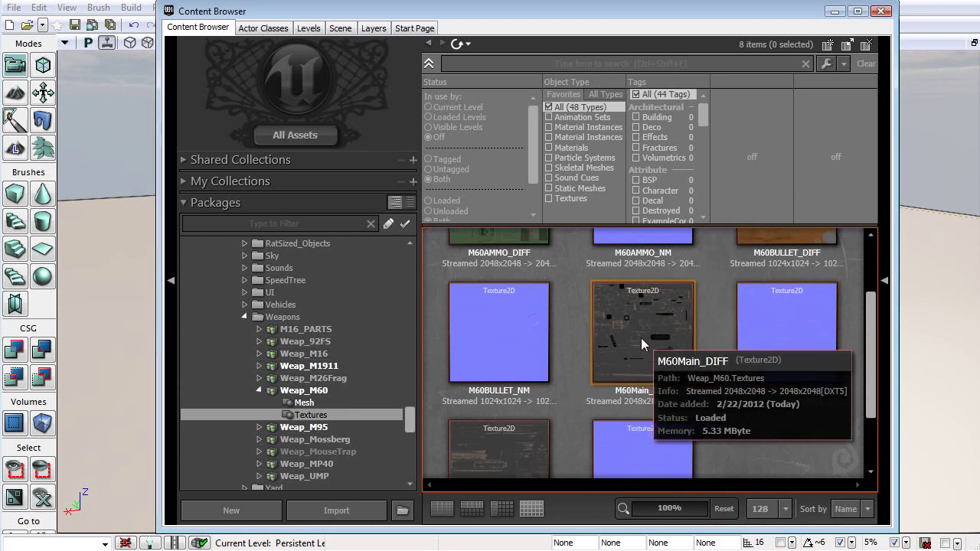
drag(870, 355, 867, 319)
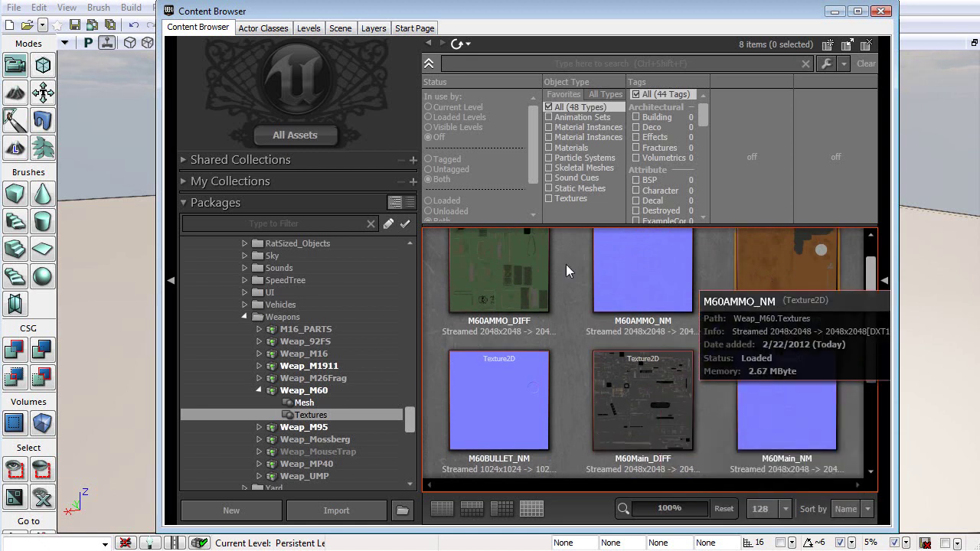
scroll(806, 360, down, 2)
scroll(806, 361, down, 2)
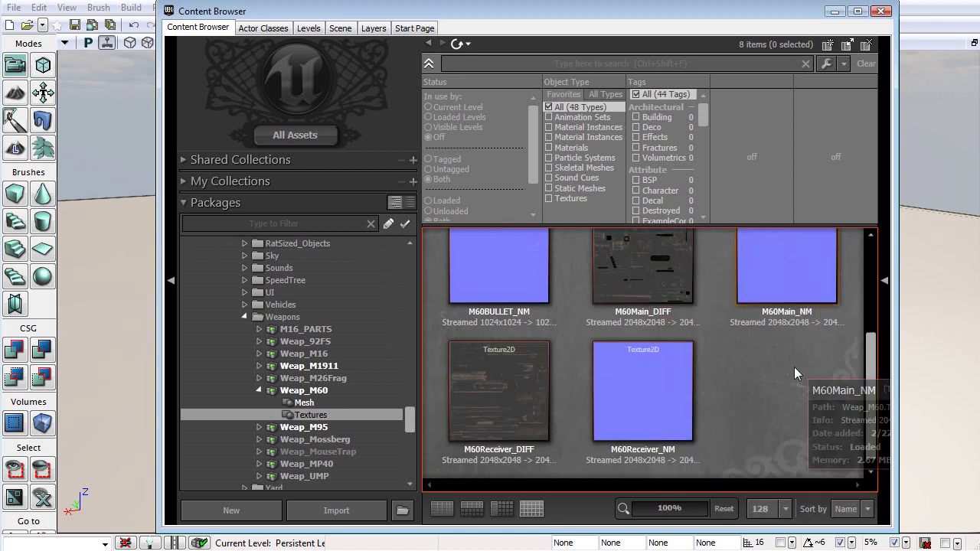
Copy the full name of the M60Receiver_DIFF texture from the Textures group
right_click(494, 384)
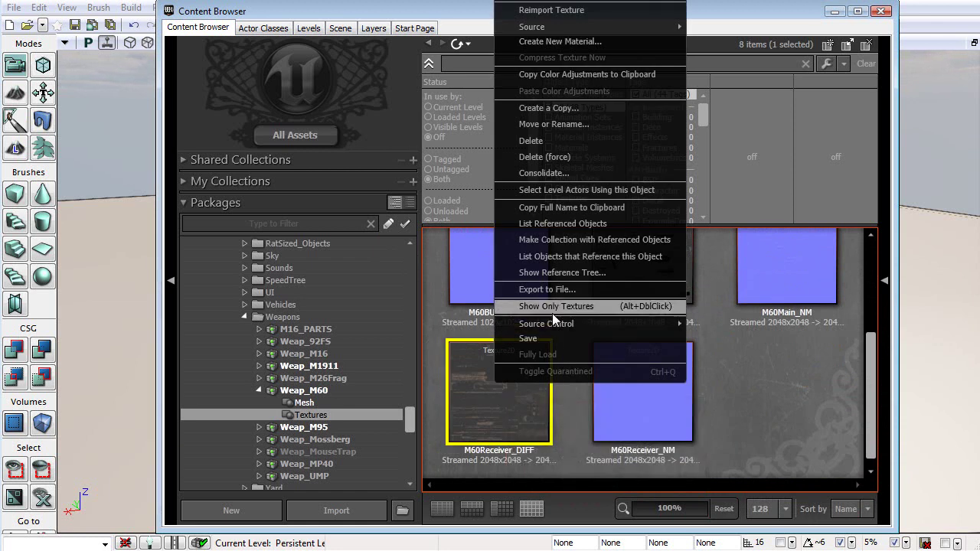
click(556, 207)
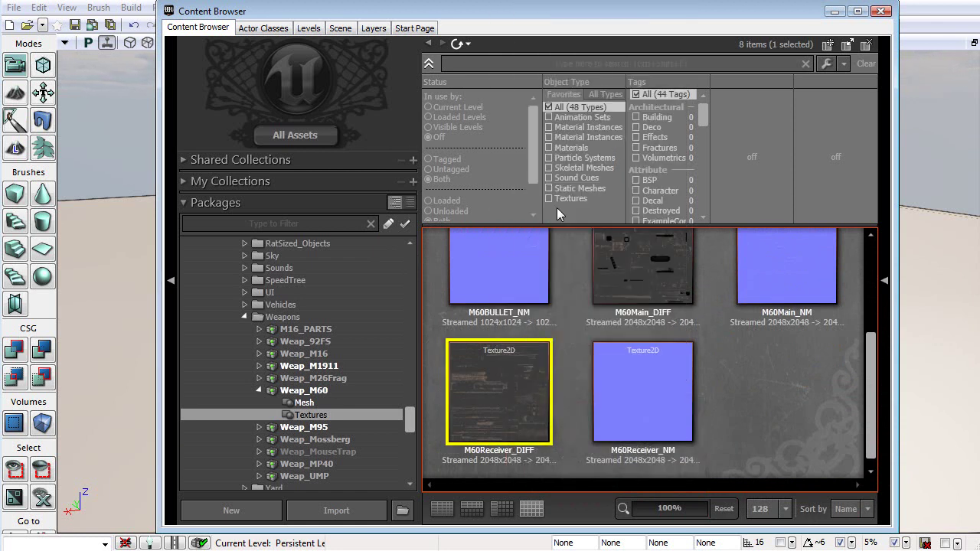
click(795, 361)
Create a new material named M60_Mat from the M60Main_DIFF texture in Weap_M60's Materials group
scroll(734, 399, up, 1)
click(641, 271)
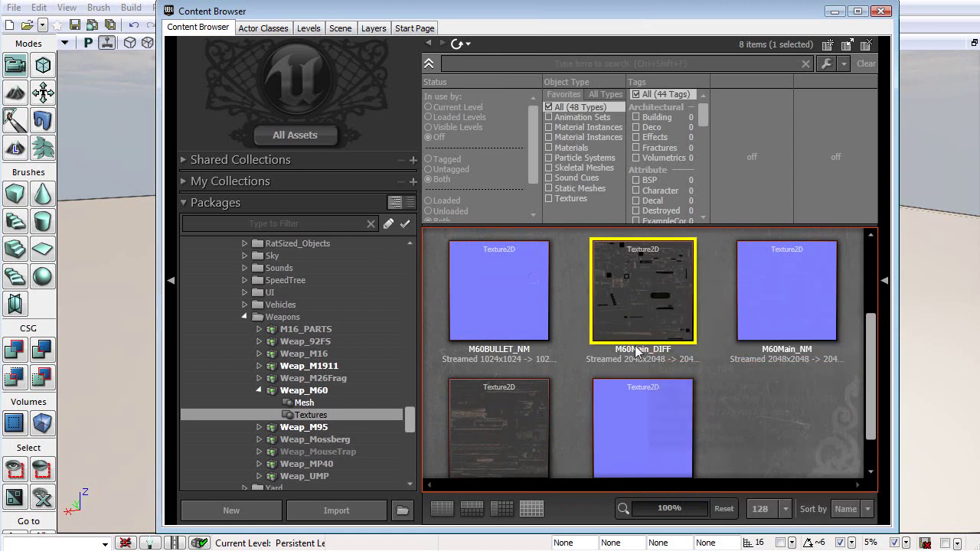
right_click(665, 269)
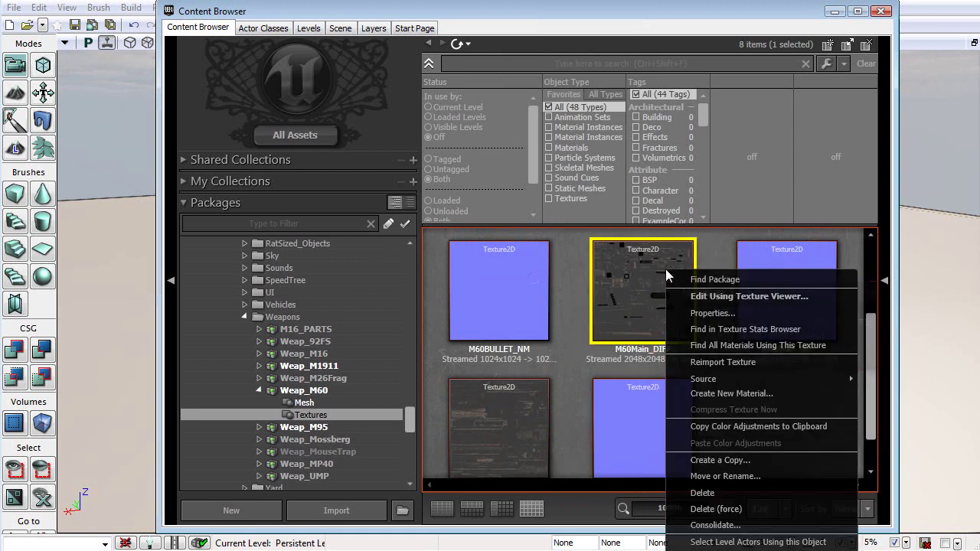
click(728, 392)
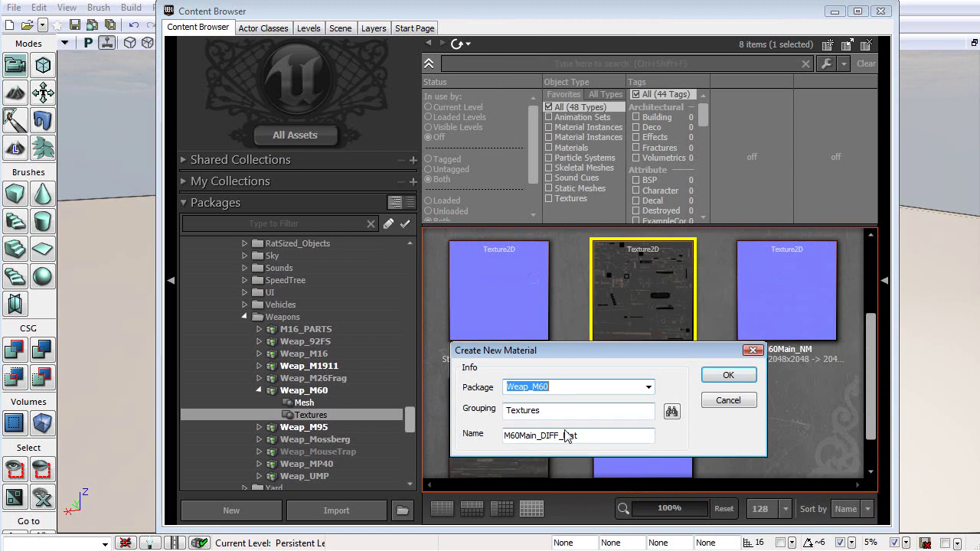
key(Tab)
text(Materi)
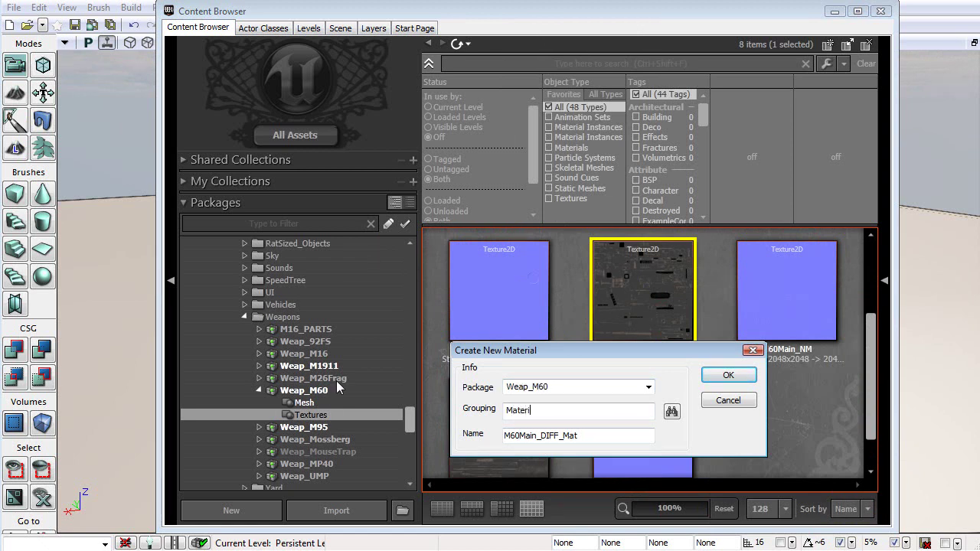
text(als)
click(513, 436)
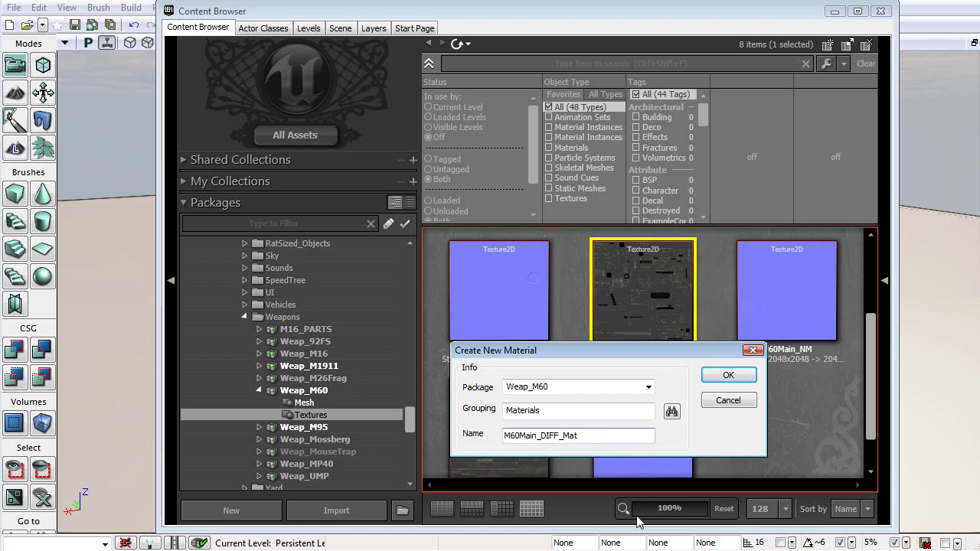
key(BackSpace)
key(BackSpace)
key(BackSpace)
key(BackSpace)
key(BackSpace)
key(BackSpace)
key(BackSpace)
key(BackSpace)
key(BackSpace)
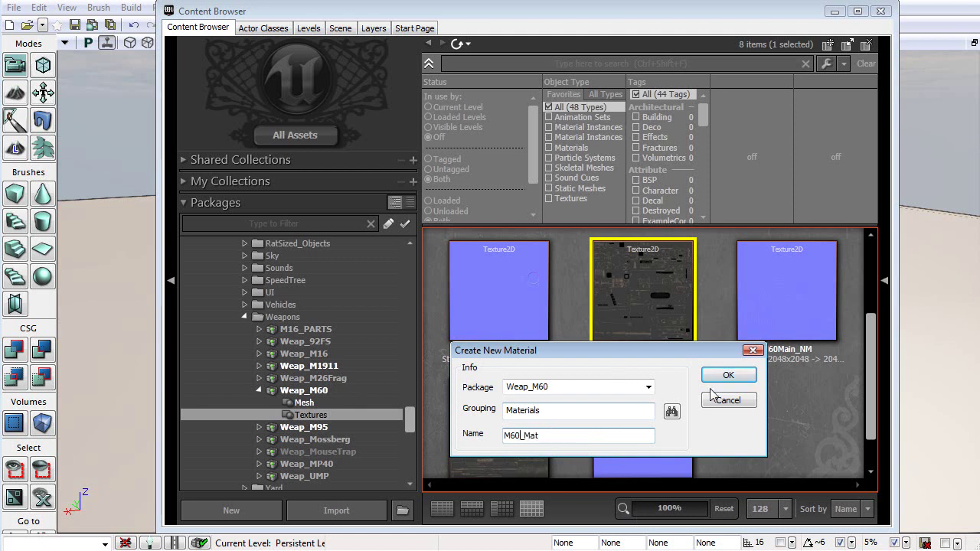
click(729, 374)
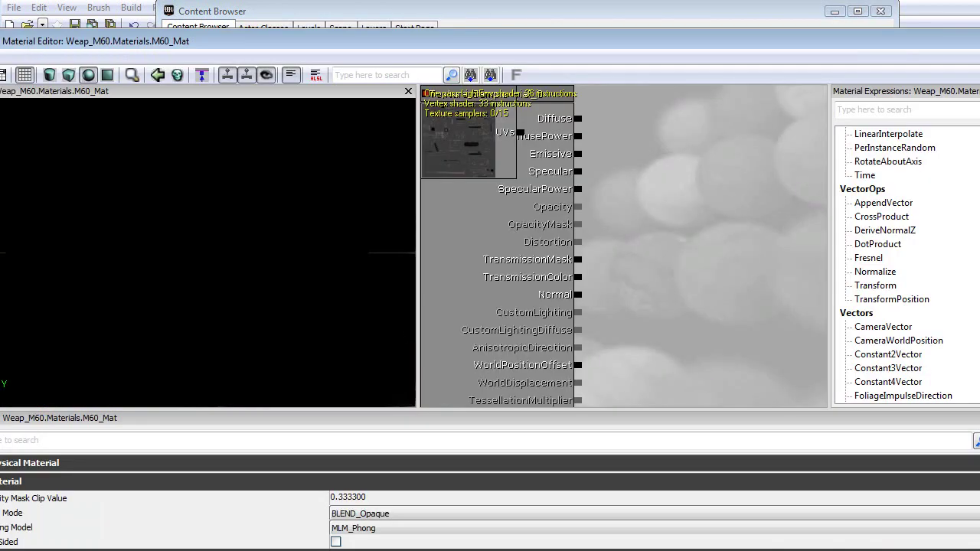
Fit the Material Editor window to the screen and enlarge its node graph area
drag(455, 48, 499, 19)
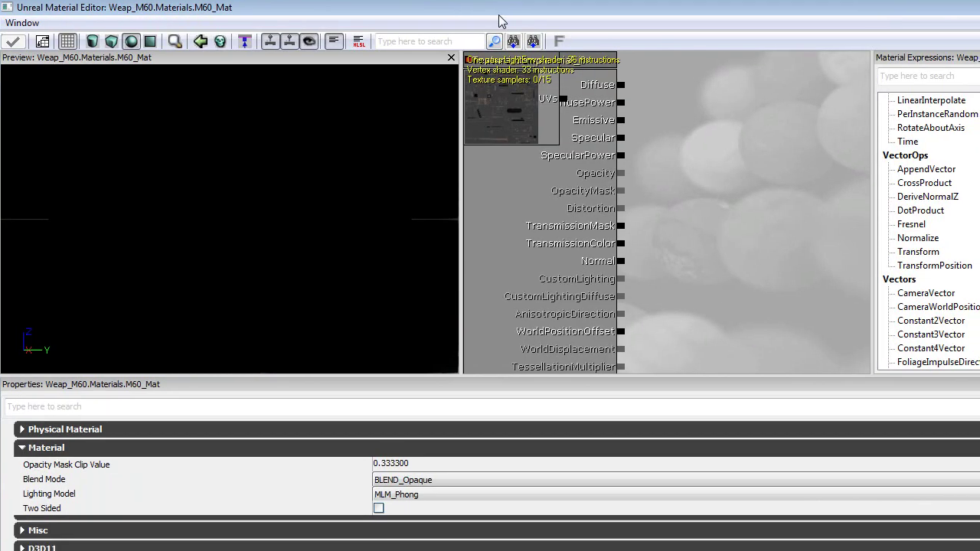
mouse_move(979, 550)
mouse_down()
mouse_move(967, 544)
mouse_move(978, 550)
mouse_up()
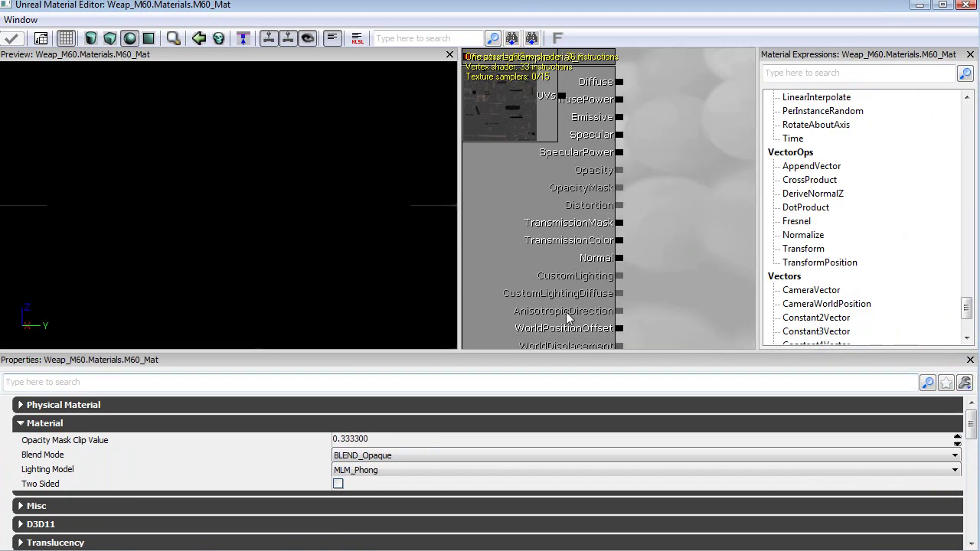
drag(644, 353, 635, 429)
drag(761, 319, 867, 309)
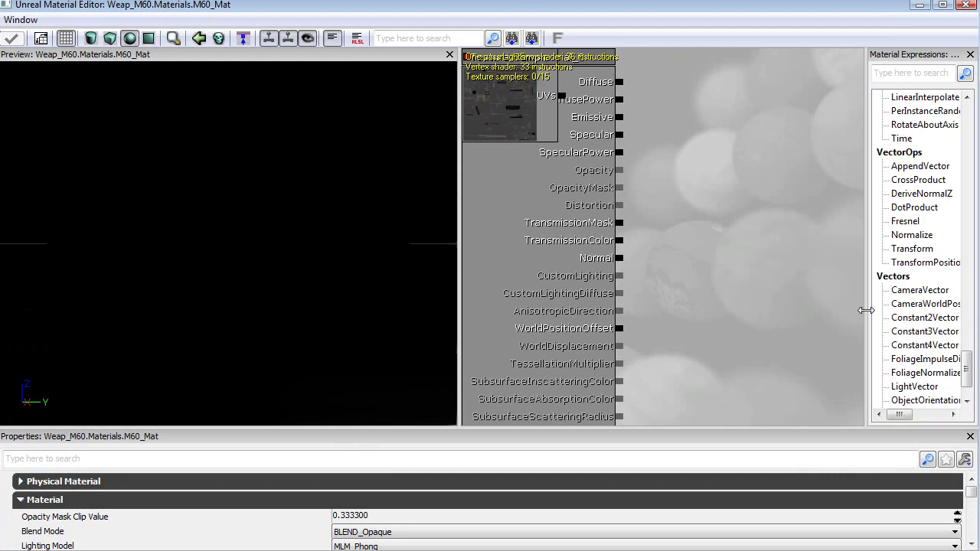
Move the M60Main_DIFF texture sample clear of the material node and place a duplicate of it directly below
click(498, 125)
drag(519, 102, 759, 107)
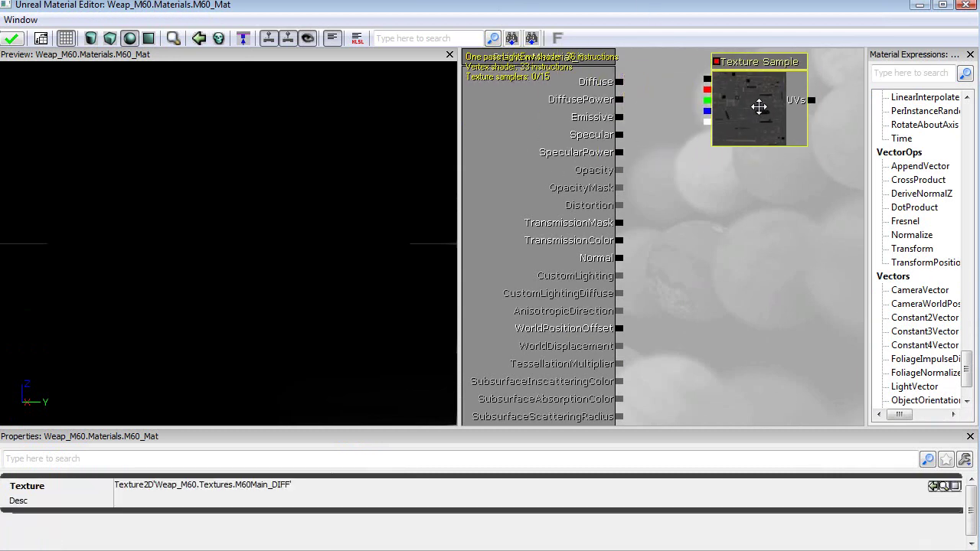
drag(776, 229, 720, 238)
key(ctrl+w)
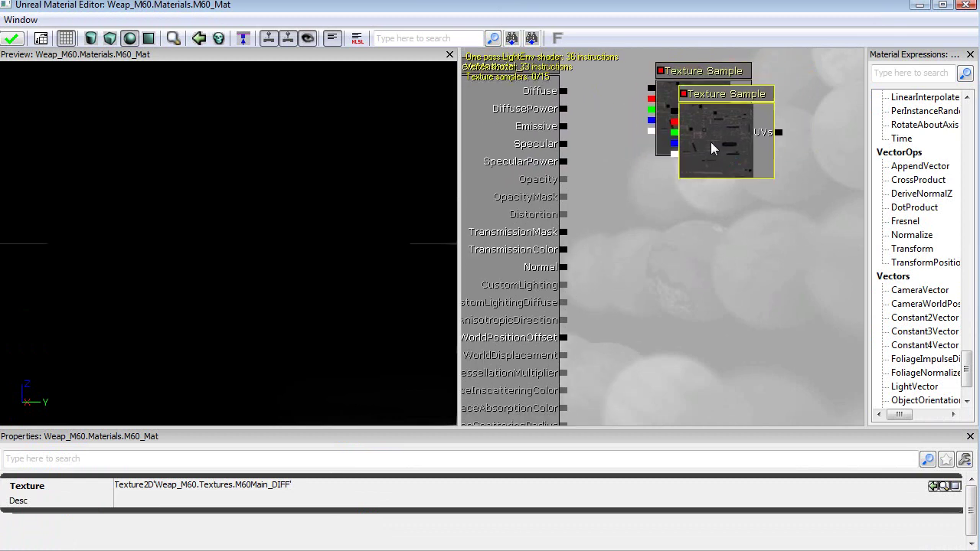
drag(741, 135, 716, 215)
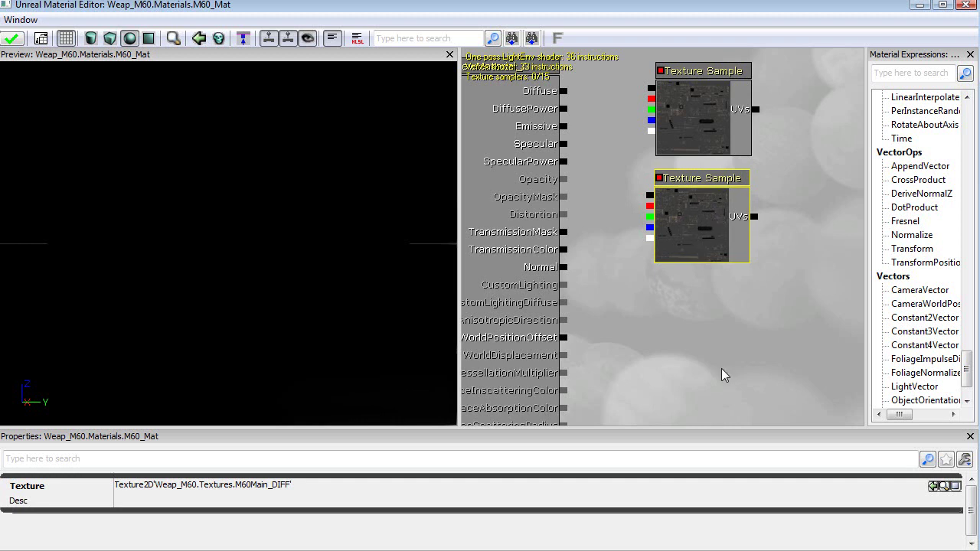
Set the duplicated sample's texture to Texture2D'Weap_M60.Textures.M60Receiver_DIFF'
click(316, 485)
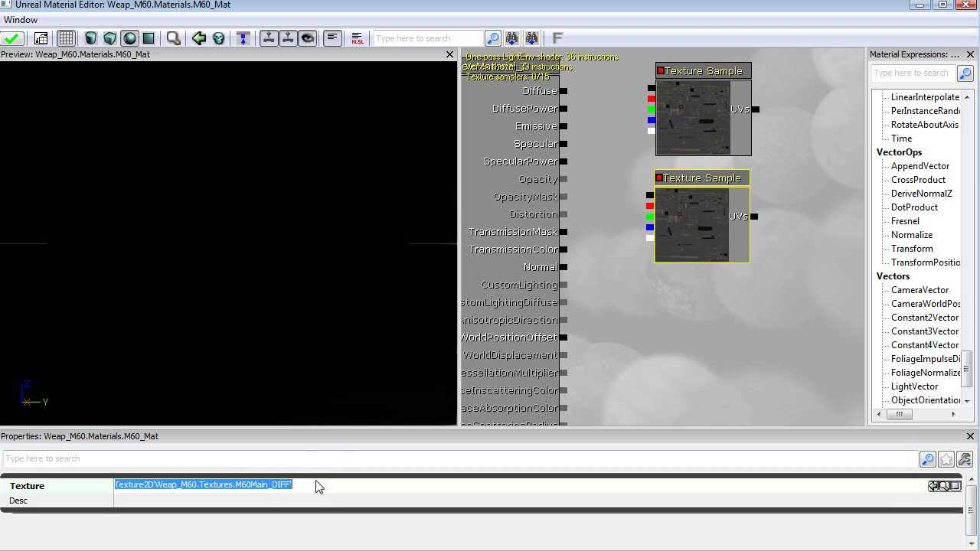
text(Texture2D'Weap_M60.Textures.M60Receiver_DIFF')
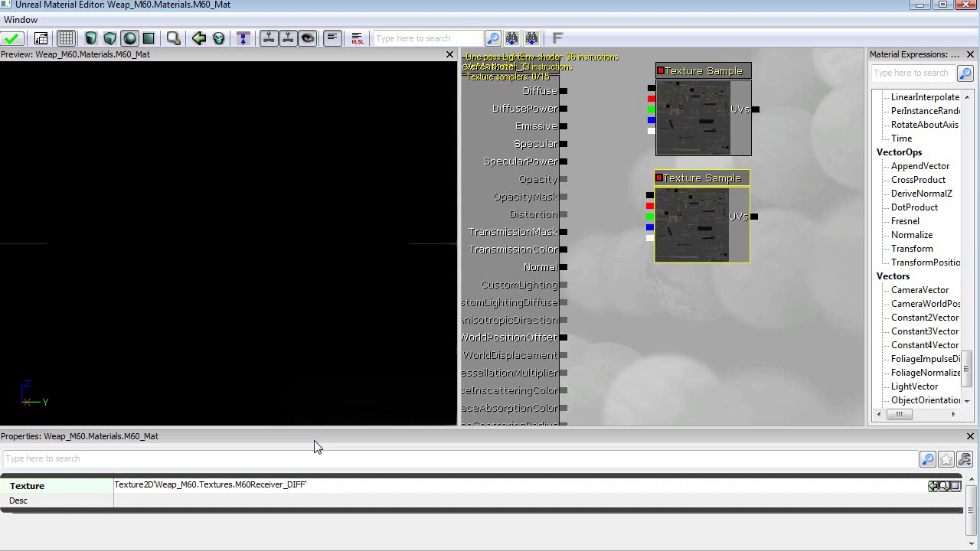
key(Return)
Switch to the Content Browser and copy the full name of M60BULLET_DIFF from Weap_M60's Textures group
drag(761, 332, 716, 328)
drag(743, 288, 726, 272)
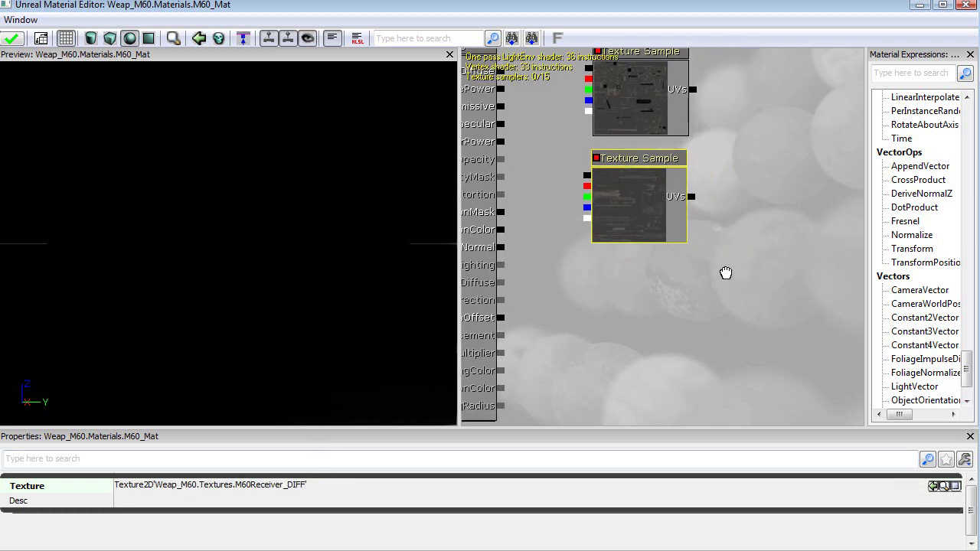
key(ctrl+shift+f)
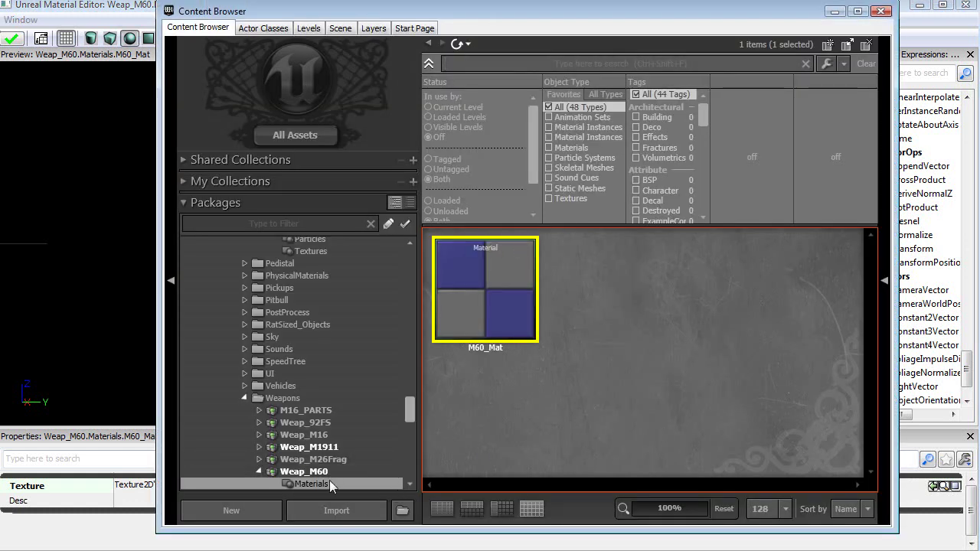
scroll(389, 414, down, 2)
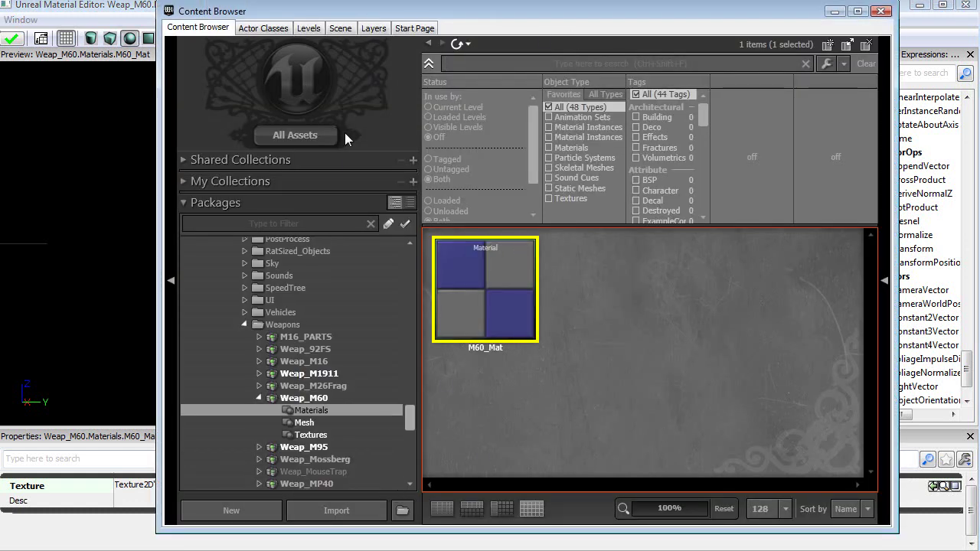
click(312, 435)
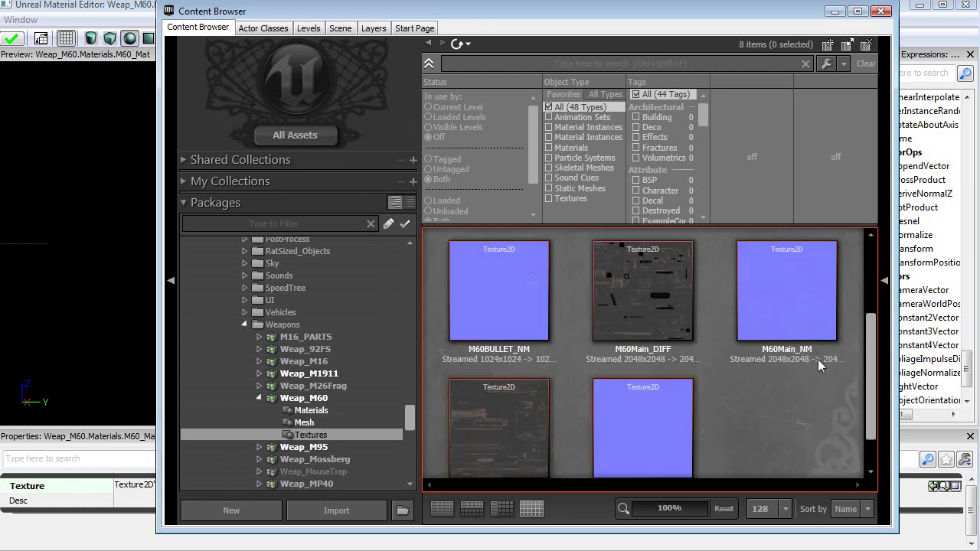
scroll(753, 420, up, 2)
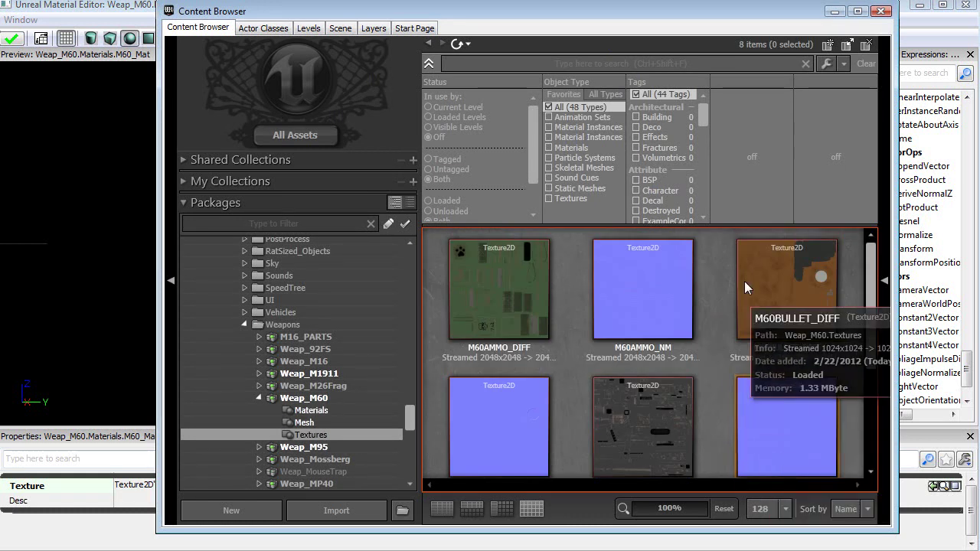
right_click(775, 274)
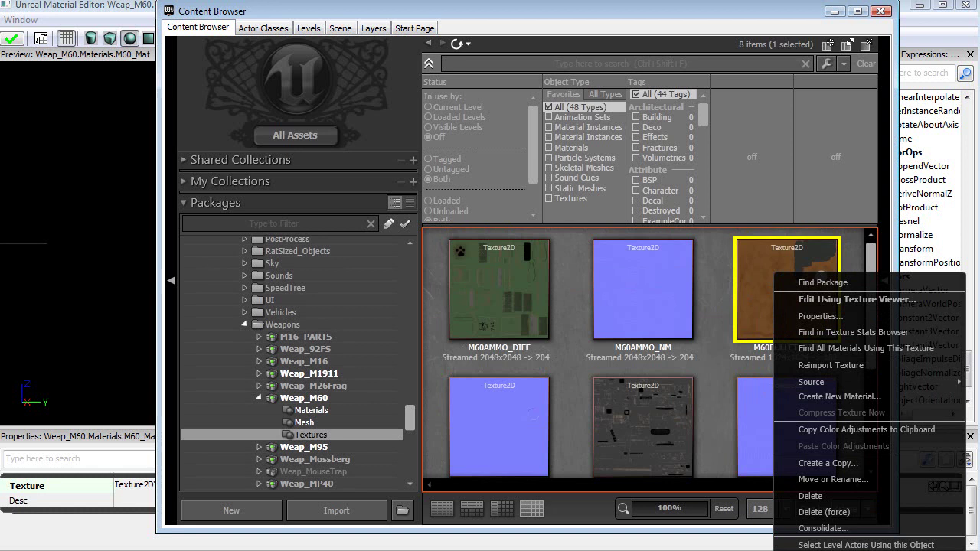
click(481, 292)
Add a texture sample using M60AMMO_DIFF below the M60Receiver_DIFF sample in the M60_Mat graph
click(499, 297)
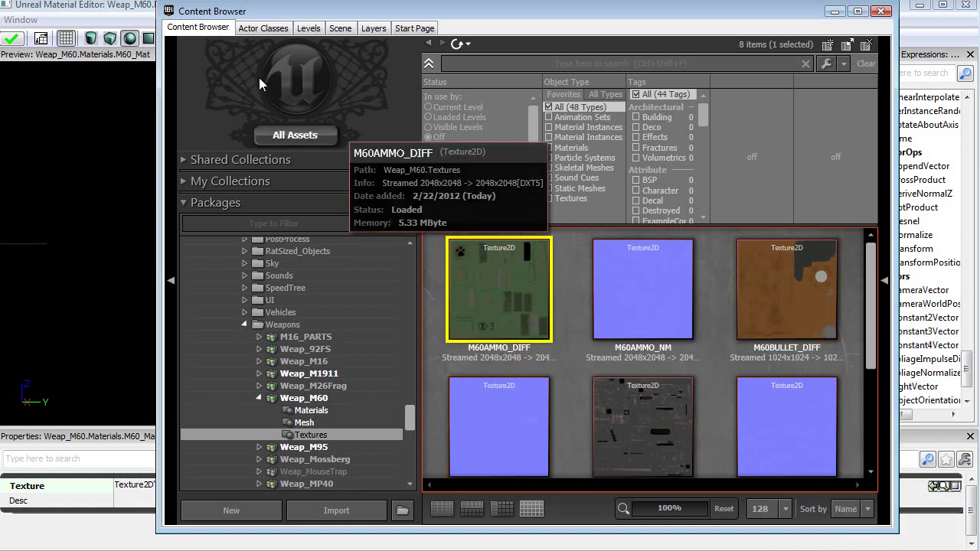
click(129, 14)
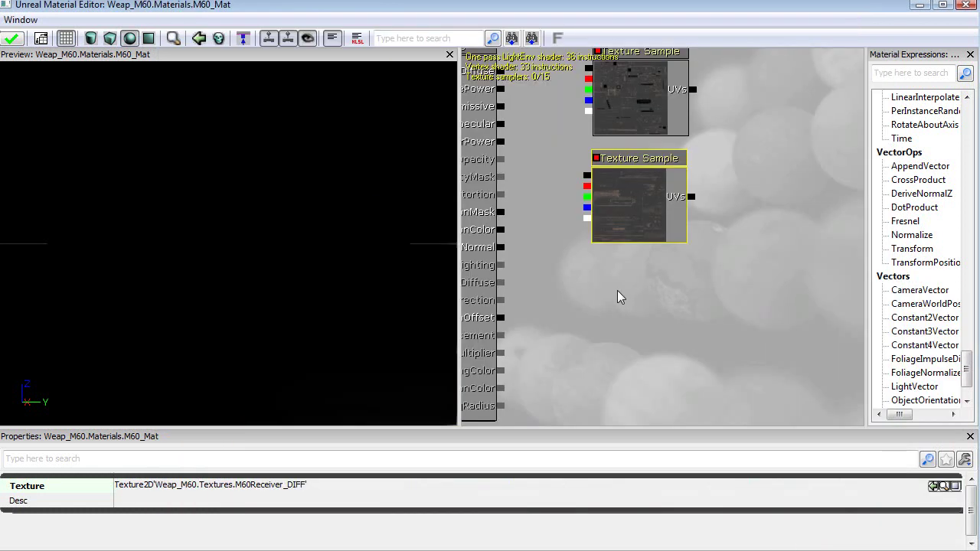
click(594, 278)
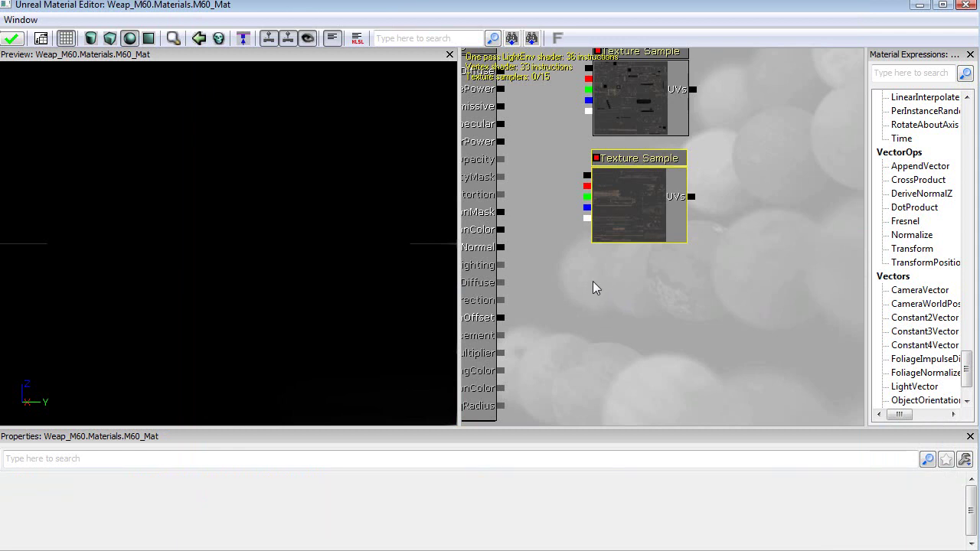
click(603, 345)
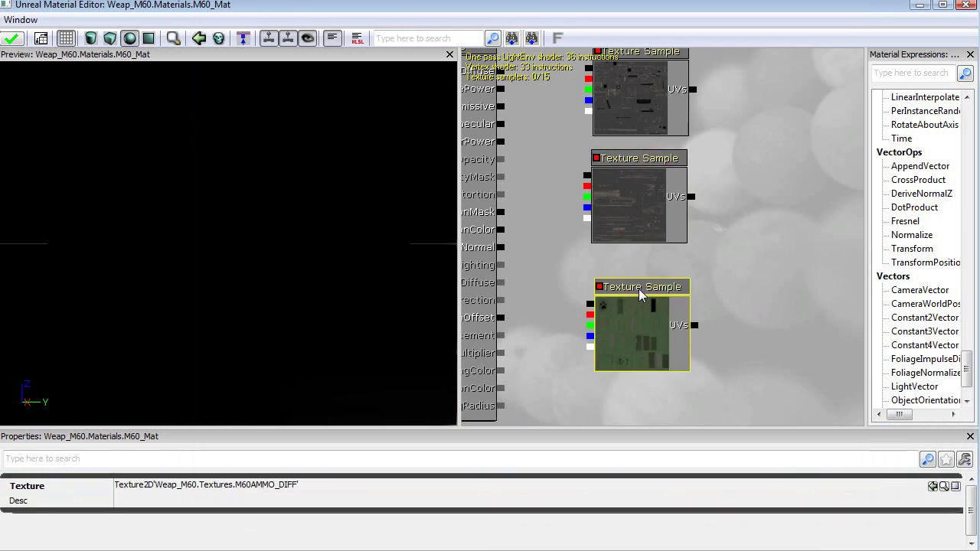
Duplicate the M60AMMO_DIFF sample, place the copy below it and set its texture to Texture2D'Weap_M60.Textures.M60BULLET_DIFF'
key(ctrl+w)
ctrl+drag(640, 287, 735, 332)
drag(712, 401, 719, 329)
drag(739, 280, 647, 339)
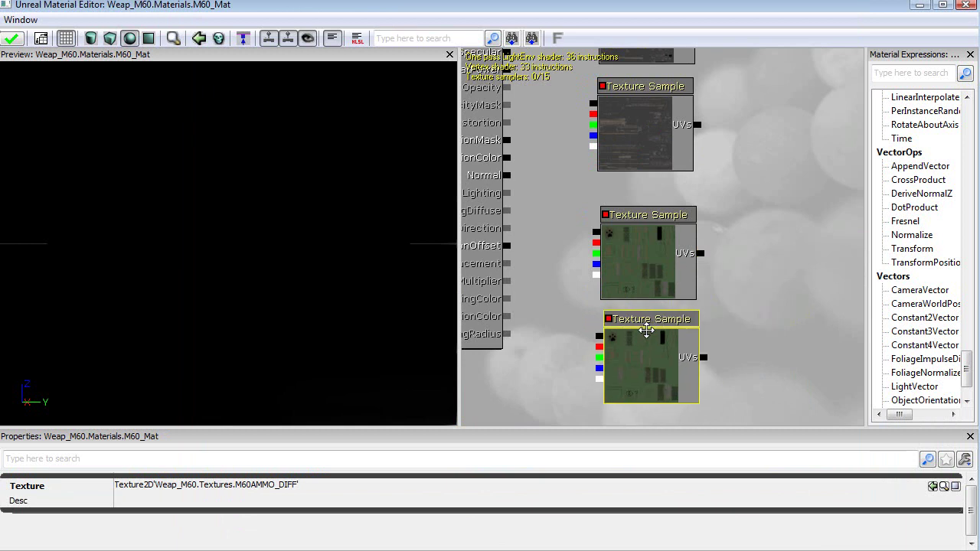
click(375, 483)
text(Texture2D'Weap_M60.Textures.M60BULLET_DIFF')
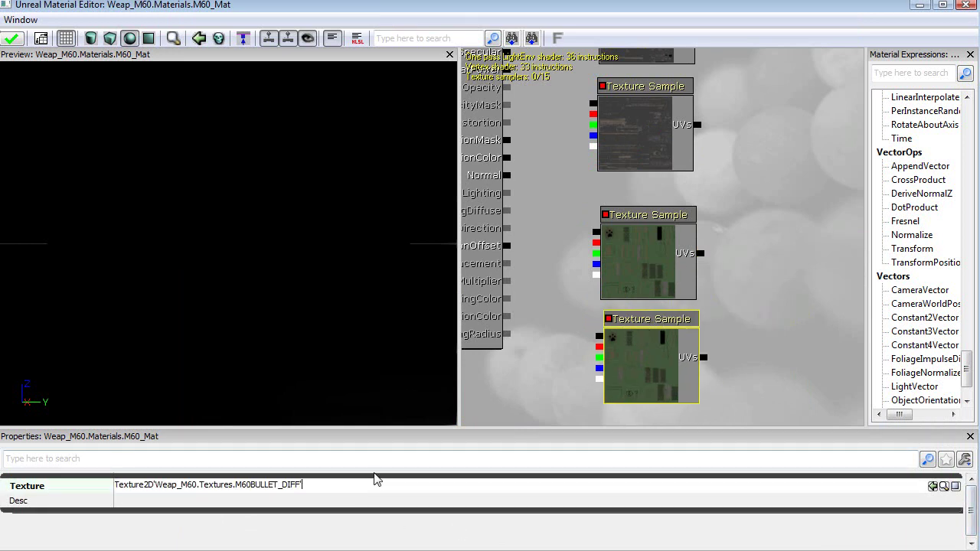
key(Return)
Select all four diffuse texture samples and move them together farther away from the material node
scroll(748, 233, down, 3)
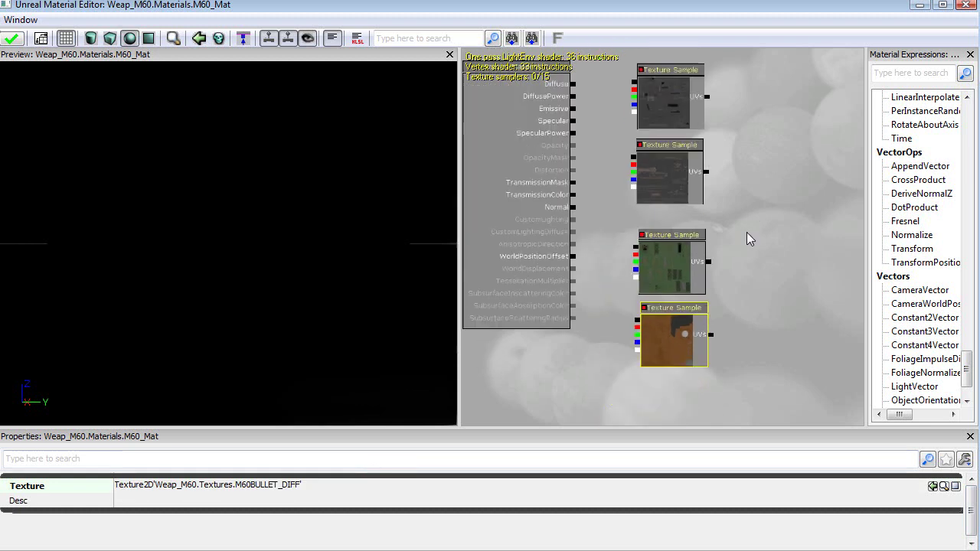
drag(745, 232, 704, 248)
ctrl+alt+drag(575, 98, 728, 241)
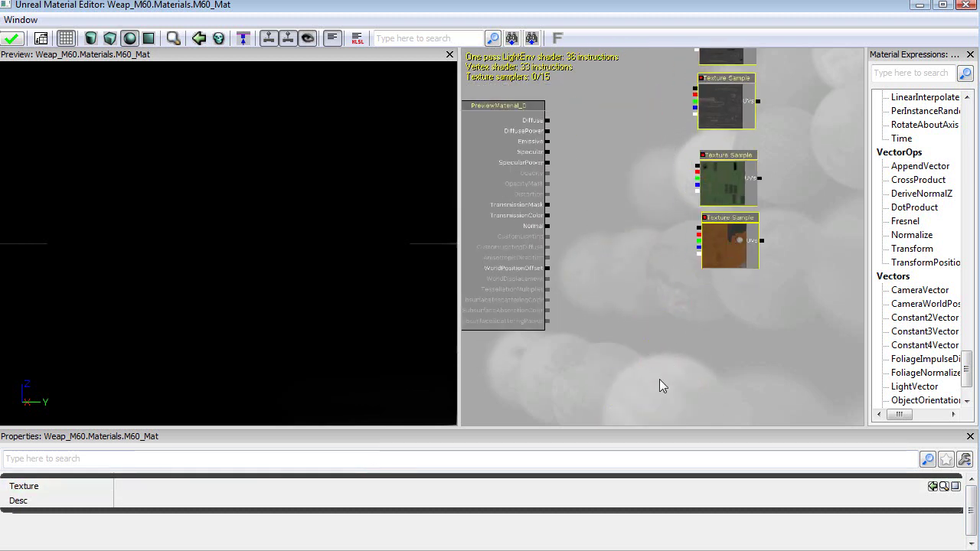
drag(660, 379, 655, 376)
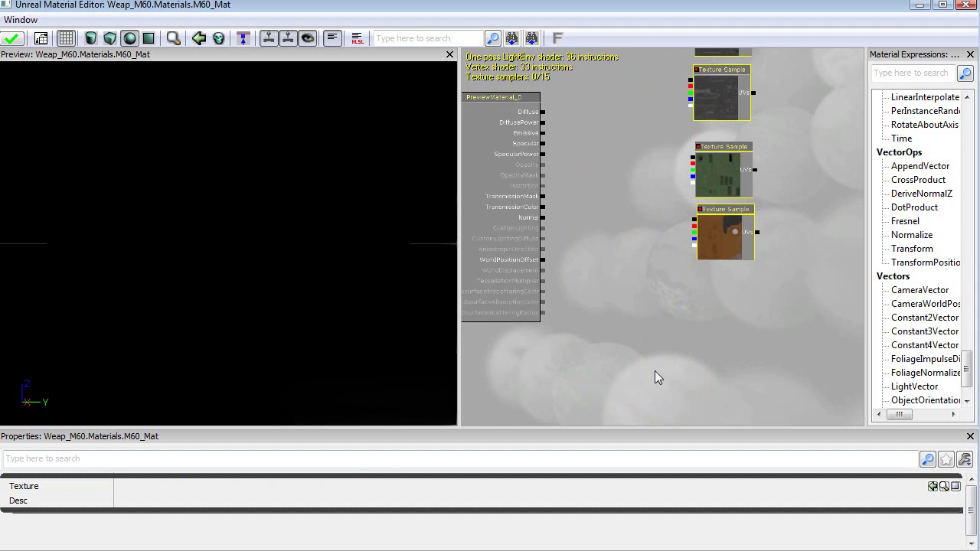
Copy the full name of M60AMMO_NM in the Content Browser, select M60BULLET_NM as the active asset, and return to the material editor
key(ctrl+shift+f)
click(697, 337)
right_click(650, 276)
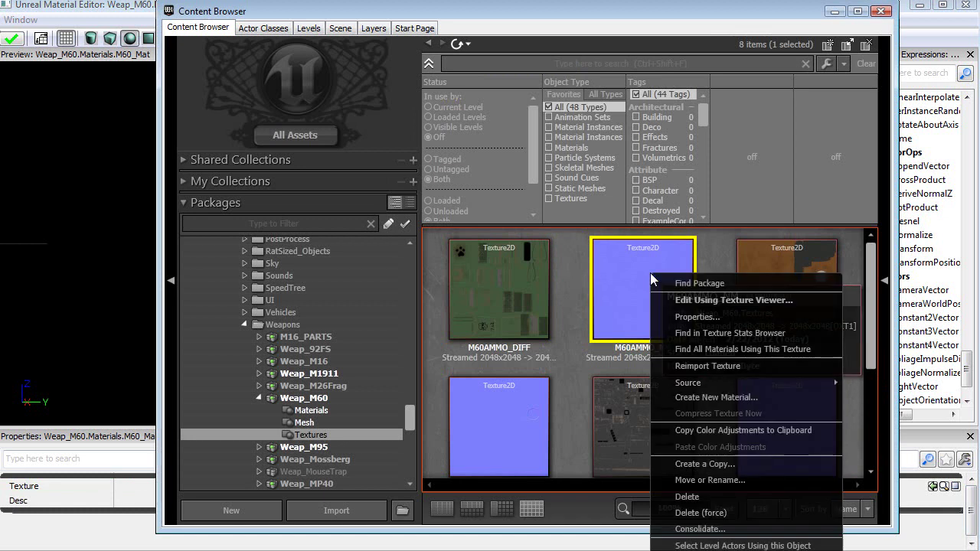
click(720, 543)
click(578, 426)
scroll(524, 431, down, 1)
click(517, 362)
click(142, 7)
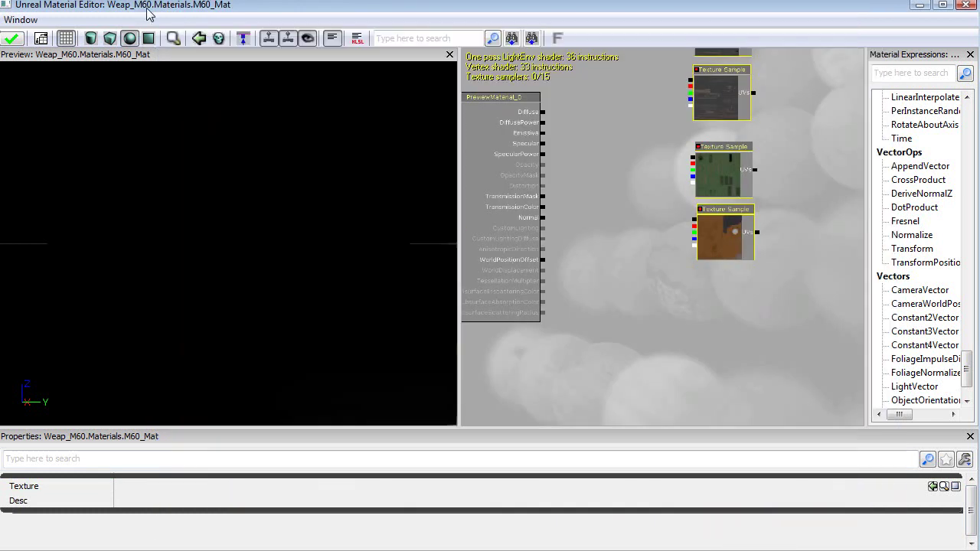
Duplicate the M60Main_DIFF and M60Receiver_DIFF texture samples together and place the copies below the M60BULLET_DIFF sample
drag(811, 143, 758, 155)
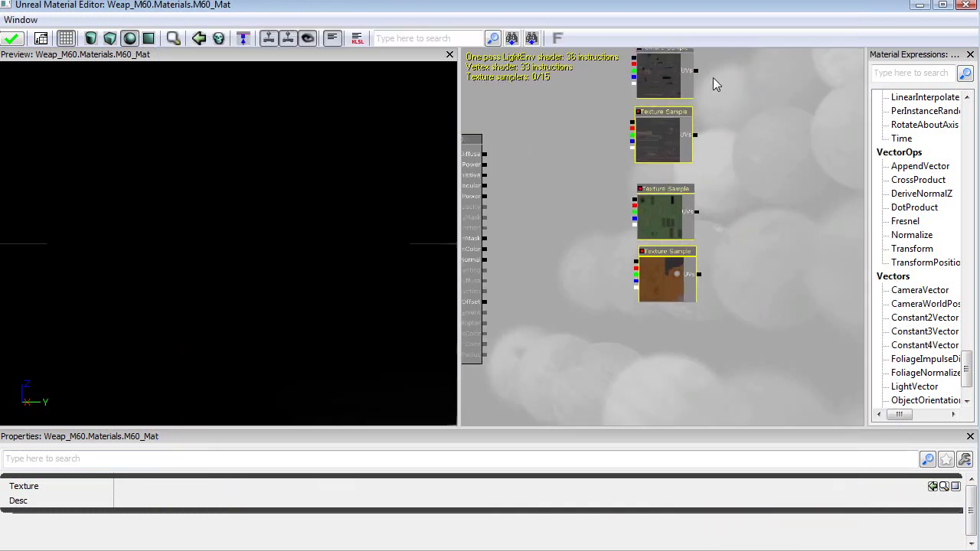
ctrl+alt+drag(698, 91, 627, 137)
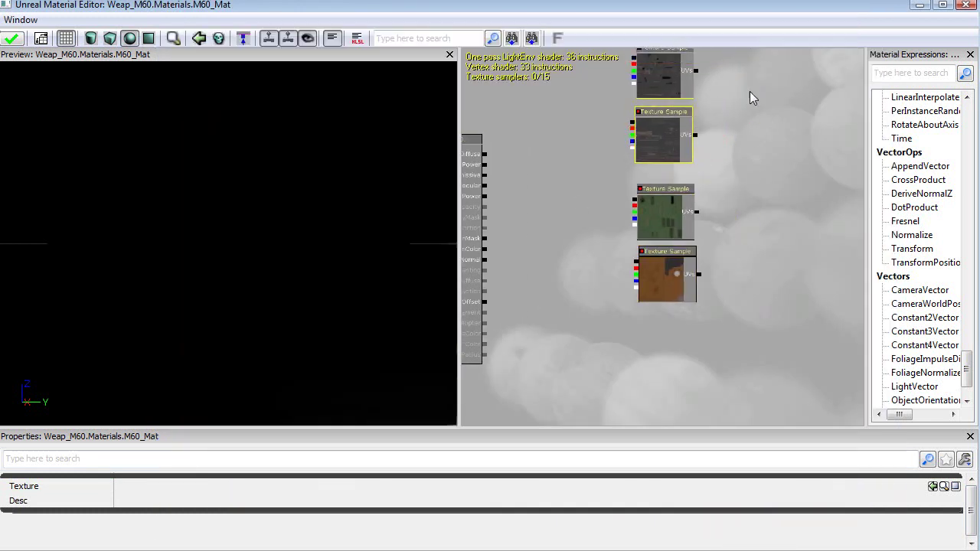
ctrl+alt+drag(745, 66, 742, 63)
ctrl+alt+drag(636, 146, 682, 81)
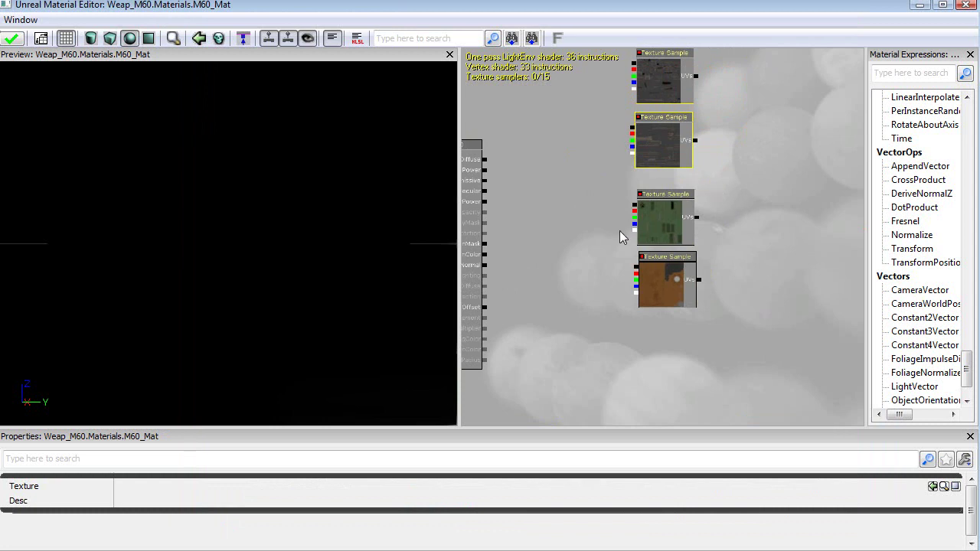
key(ctrl+w)
click(733, 221)
drag(690, 136, 692, 143)
click(696, 164)
ctrl+click(688, 80)
ctrl+drag(684, 100, 669, 404)
drag(772, 342, 761, 236)
Assign M60BULLET_NM to the upper duplicated sample and Texture2D'Weap_M60.Textures.M60AMMO_NM' to the lower one
click(642, 281)
click(934, 485)
click(646, 368)
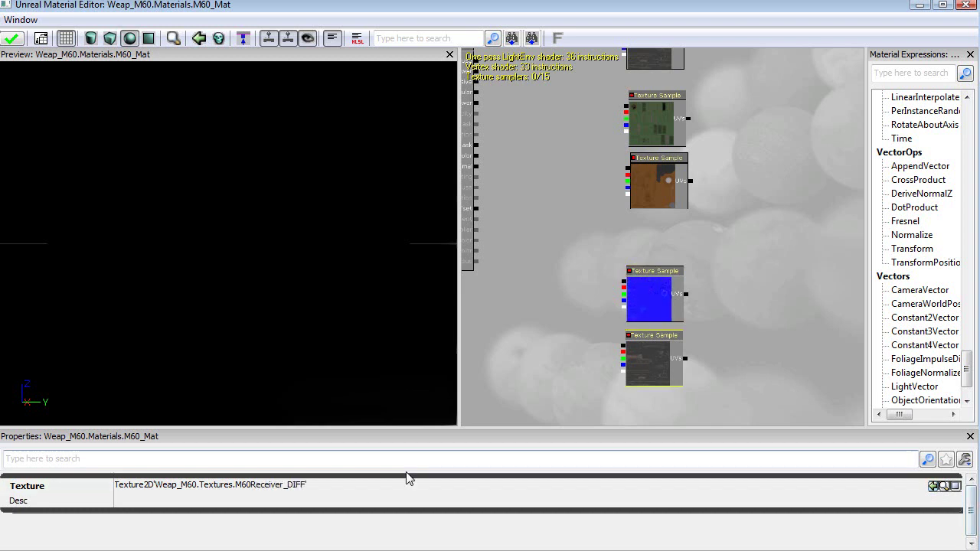
click(328, 488)
text(Texture2D'Weap_M60.Textures.M60AMMO_NM')
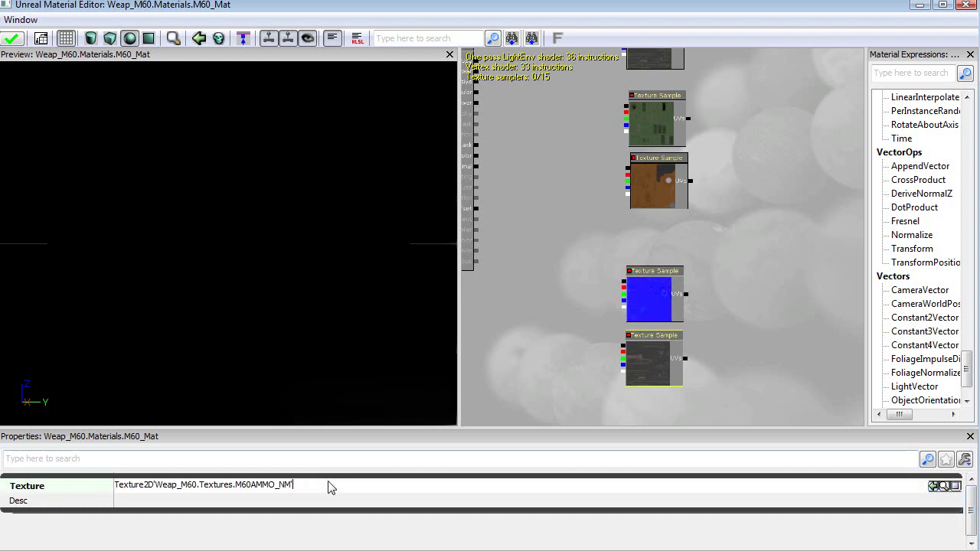
key(Return)
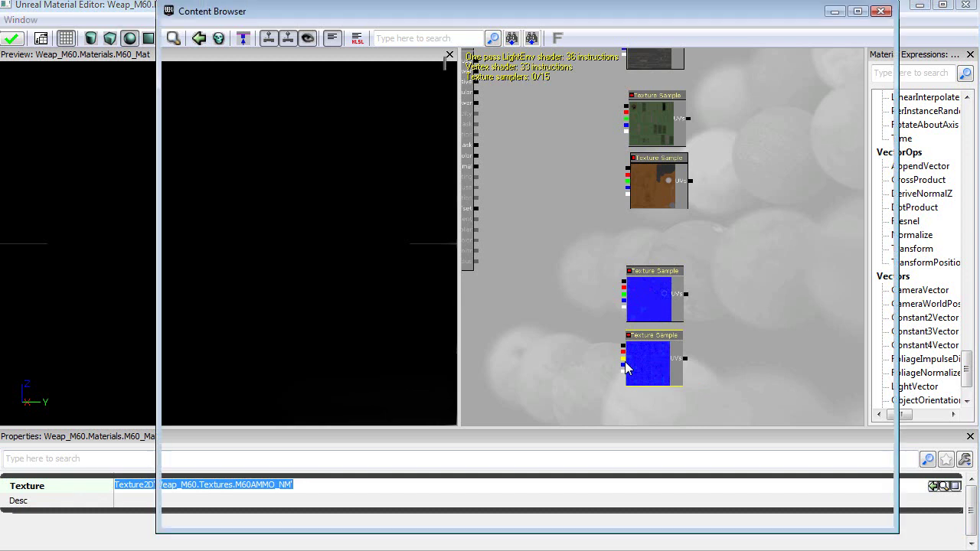
Copy the full name of M60Receiver_NM in the Content Browser, select M60Main_NM as the active asset, and return to the material editor
key(alt+Tab)
scroll(716, 317, down, 3)
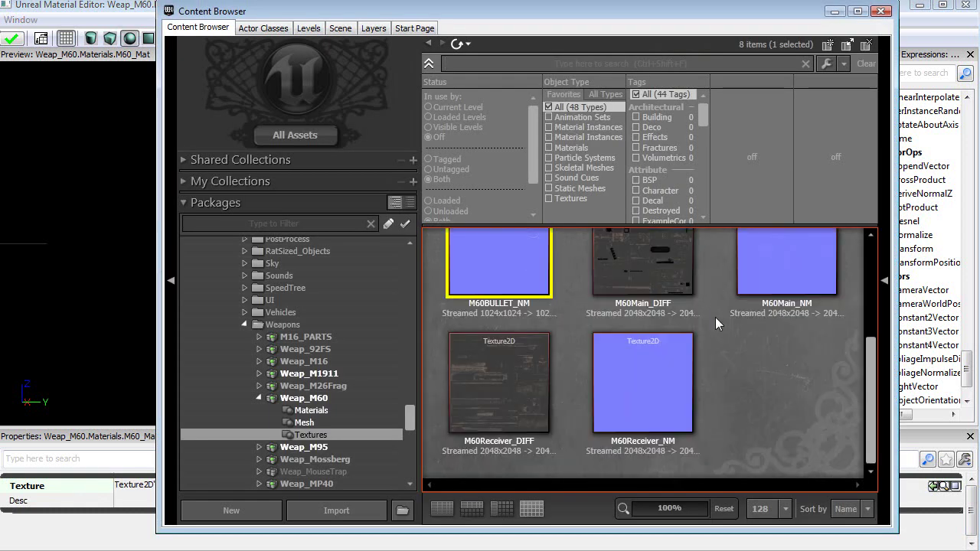
right_click(642, 386)
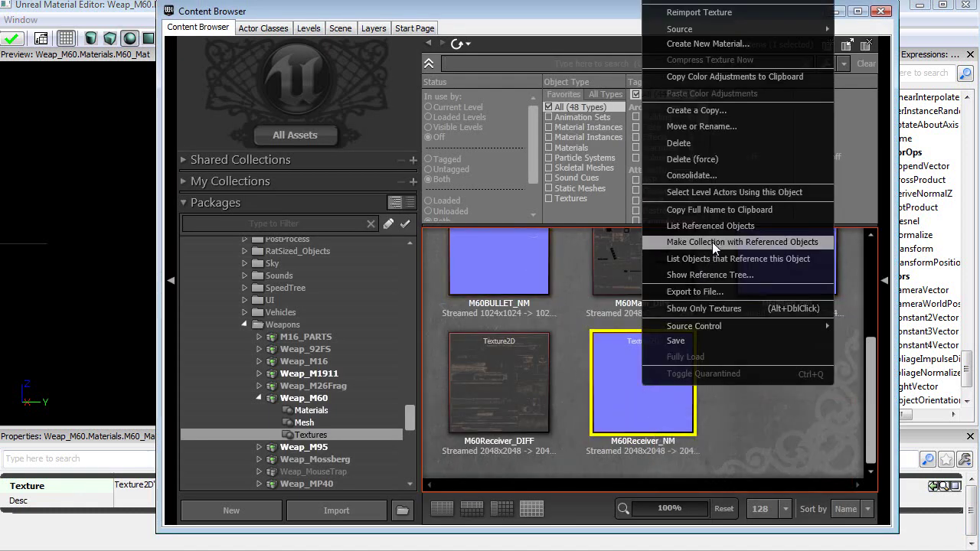
click(715, 212)
click(773, 271)
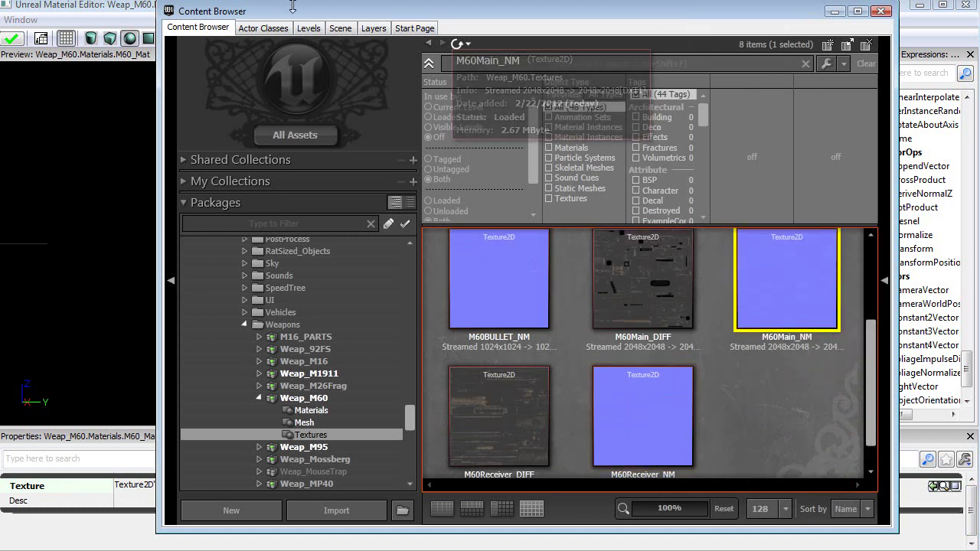
click(120, 7)
Duplicate the M60BULLET_NM and M60AMMO_NM texture samples together and place the copies directly below them
ctrl+alt+drag(714, 250, 617, 363)
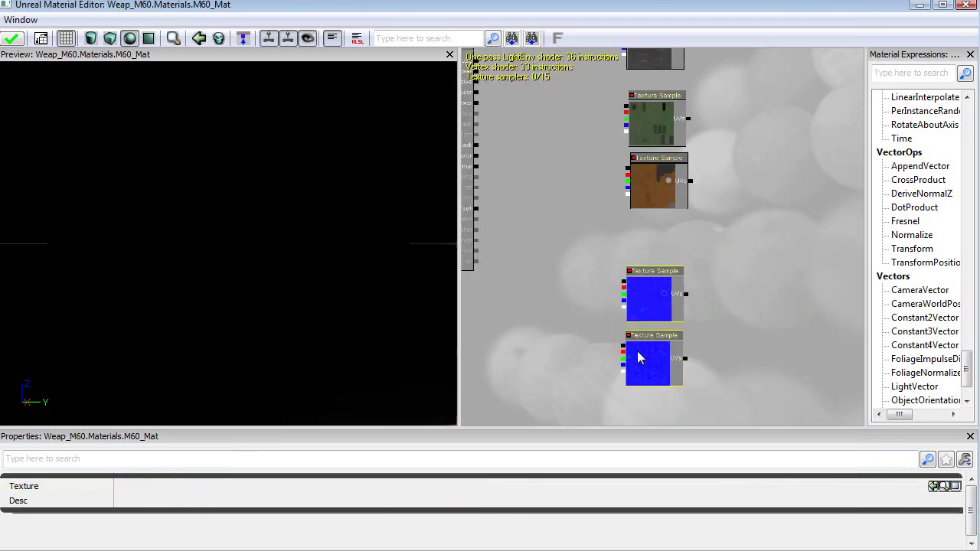
key(ctrl+w)
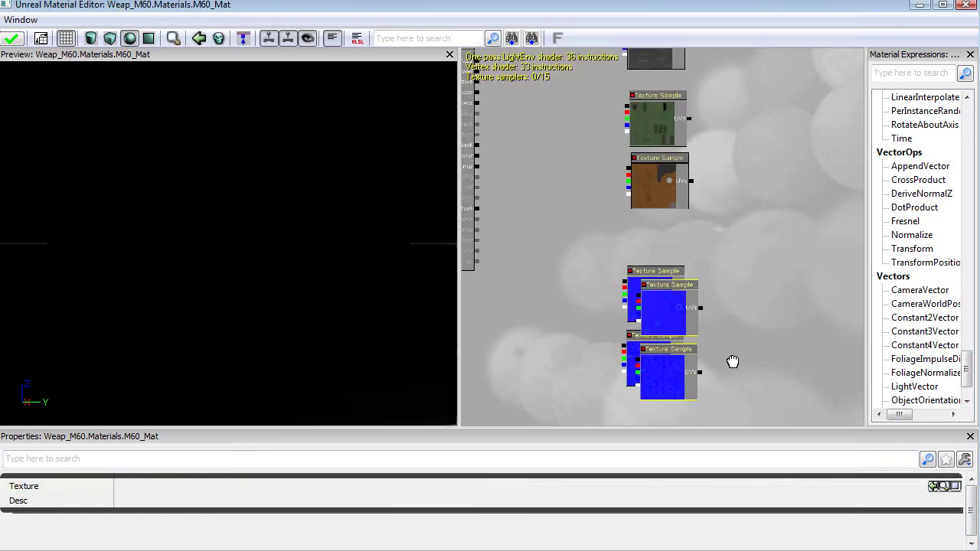
drag(732, 362, 724, 201)
drag(660, 149, 644, 264)
click(692, 264)
Assign M60Main_NM to the upper new copy and Texture2D'Weap_M60.Textures.M60Receiver_NM' to the lower one
click(647, 257)
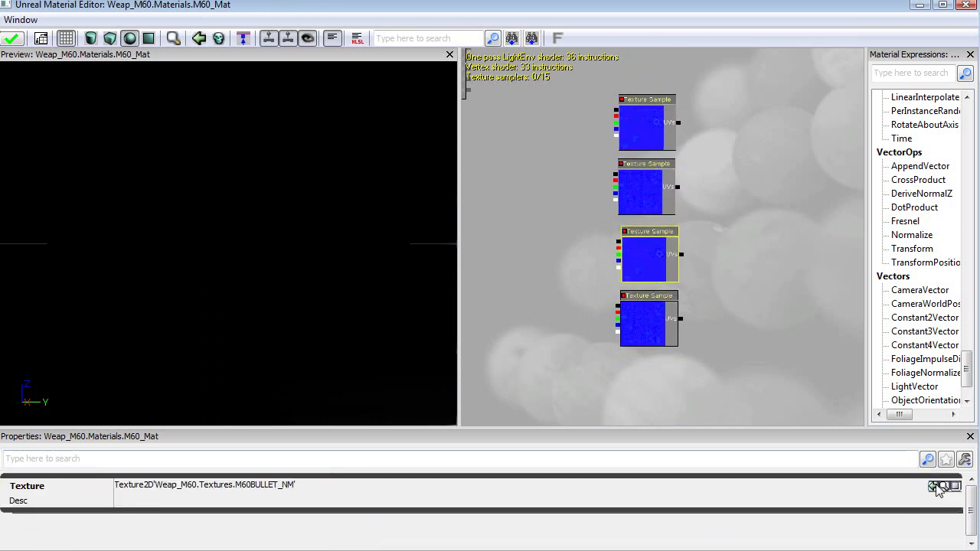
click(655, 328)
click(354, 490)
key(ctrl+v)
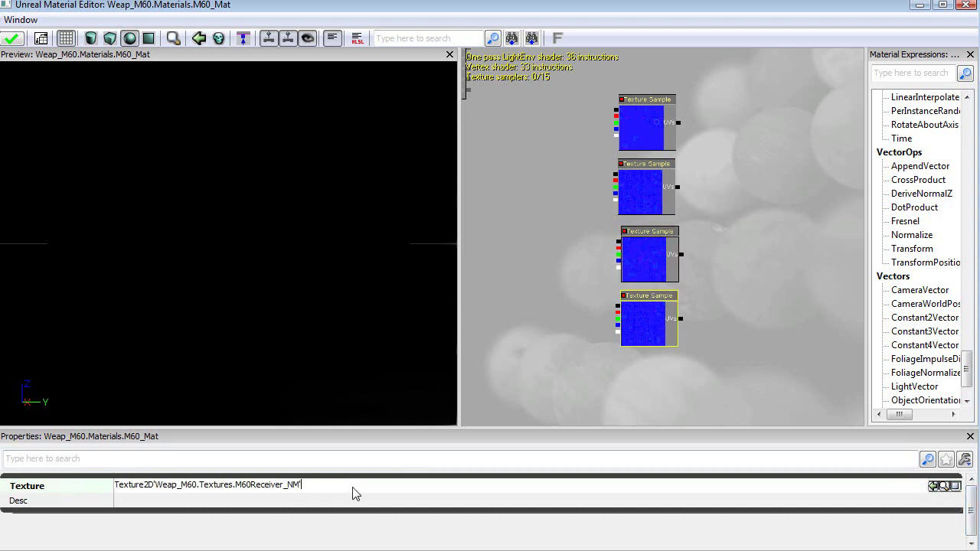
Check which texture is assigned to each of the four normal map samples
drag(556, 160, 539, 226)
click(617, 207)
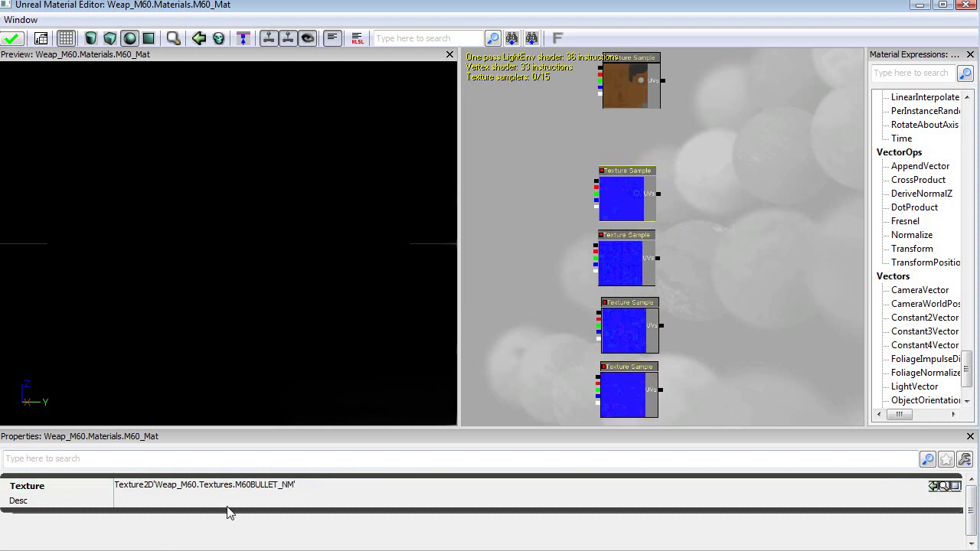
click(622, 273)
click(613, 329)
click(623, 394)
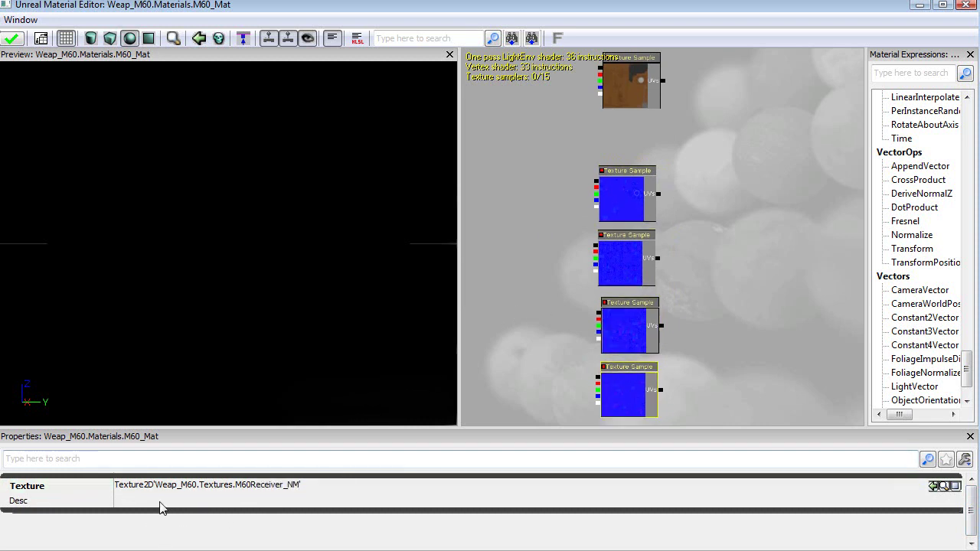
drag(728, 195, 715, 212)
scroll(715, 215, down, 3)
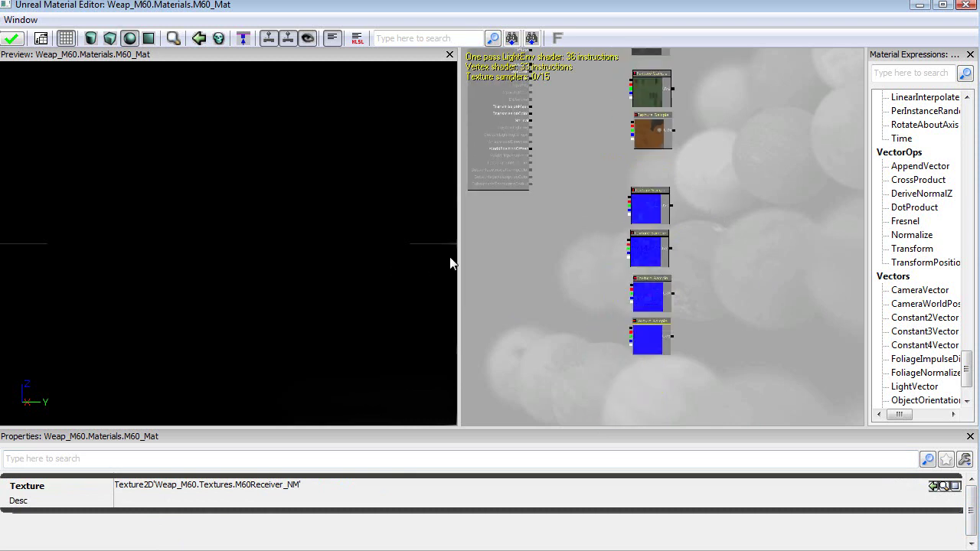
Widen the material graph area at the preview's expense and check the texture of the top diffuse sample
drag(456, 260, 196, 269)
drag(555, 175, 518, 278)
scroll(510, 274, up, 5)
click(388, 84)
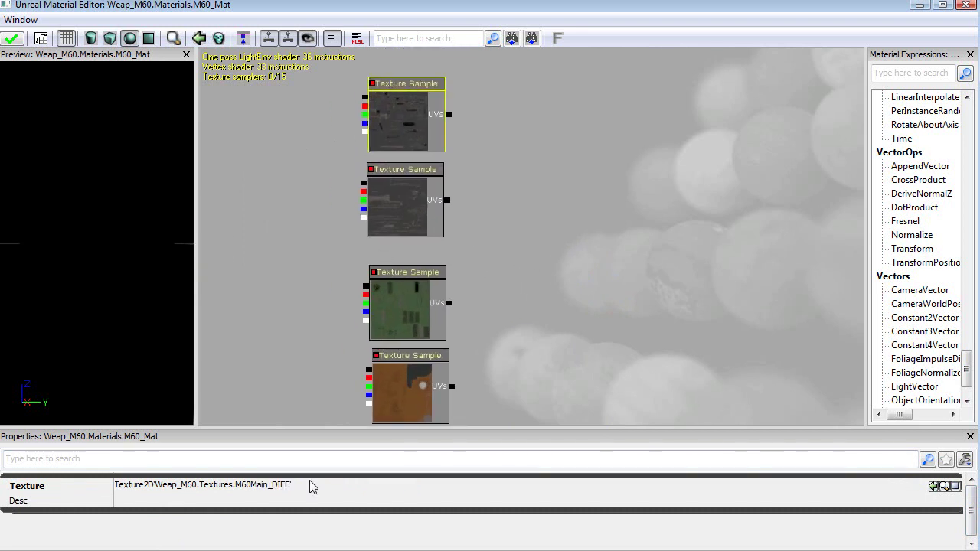
drag(553, 370, 549, 335)
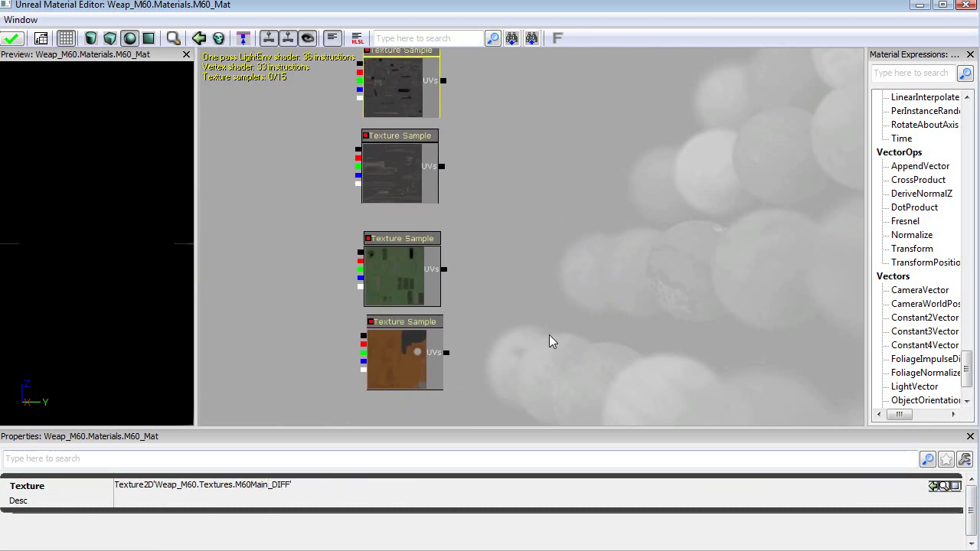
scroll(549, 336, down, 1)
Restack the diffuse samples from top to bottom as M60BULLET, M60AMMO, M60Receiver and M60Main, then check each one's texture
drag(428, 108, 526, 359)
click(436, 180)
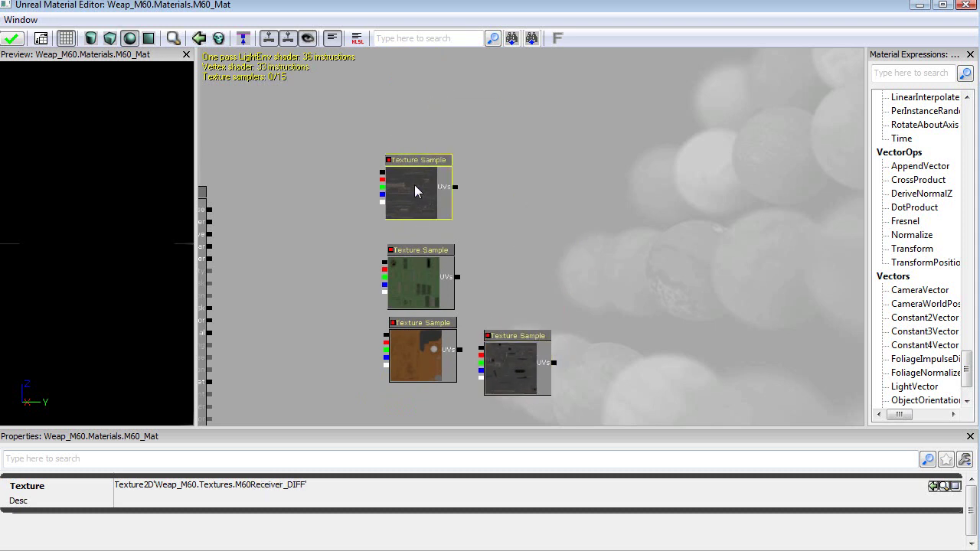
drag(414, 191, 512, 285)
click(430, 289)
drag(422, 287, 517, 224)
click(425, 377)
drag(418, 371, 509, 164)
ctrl+alt+drag(592, 115, 407, 309)
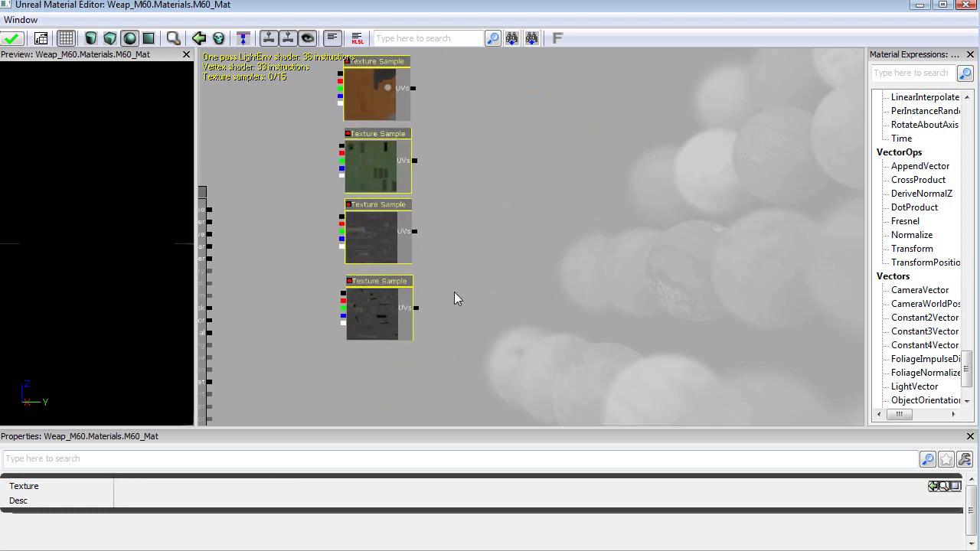
click(381, 308)
click(383, 234)
click(390, 153)
click(385, 80)
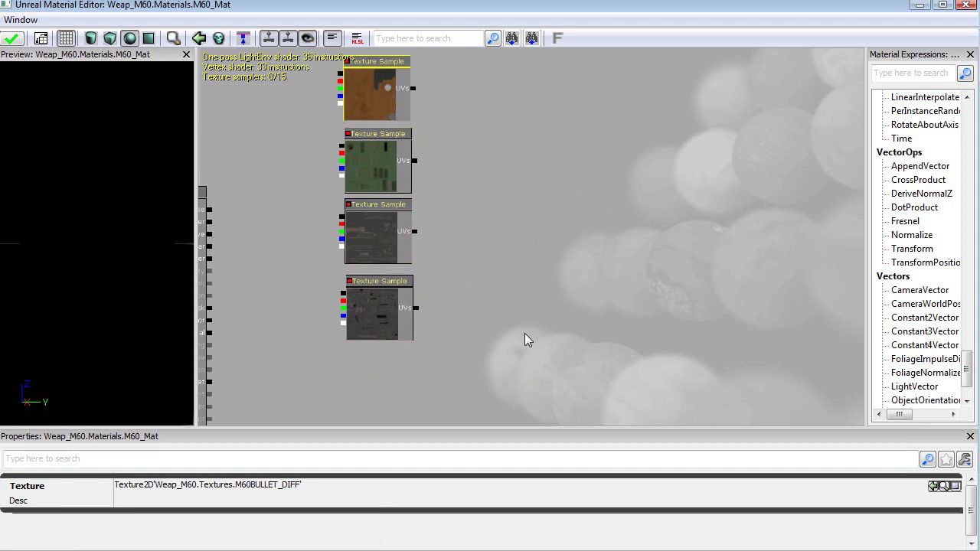
Restack the normal map samples in the same order as the diffuse ones, with M60Main_NM lowest, and move the stack back toward the material node
drag(527, 334, 574, 167)
drag(576, 382, 551, 171)
click(437, 115)
click(442, 339)
click(442, 284)
drag(444, 271, 545, 362)
drag(426, 340, 549, 276)
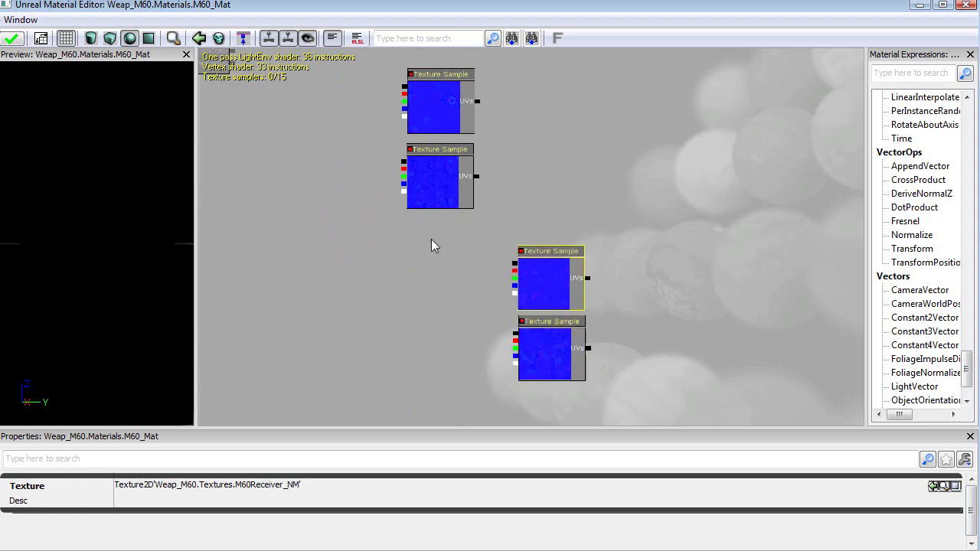
click(453, 170)
drag(449, 173, 525, 182)
click(455, 125)
drag(433, 110, 540, 144)
ctrl+alt+drag(473, 139, 634, 388)
ctrl+drag(533, 151, 353, 202)
Enlarge the preview area and use the M60_Static mesh from Weap_M60's Mesh group as the material's preview mesh
drag(445, 135, 571, 356)
drag(198, 202, 388, 211)
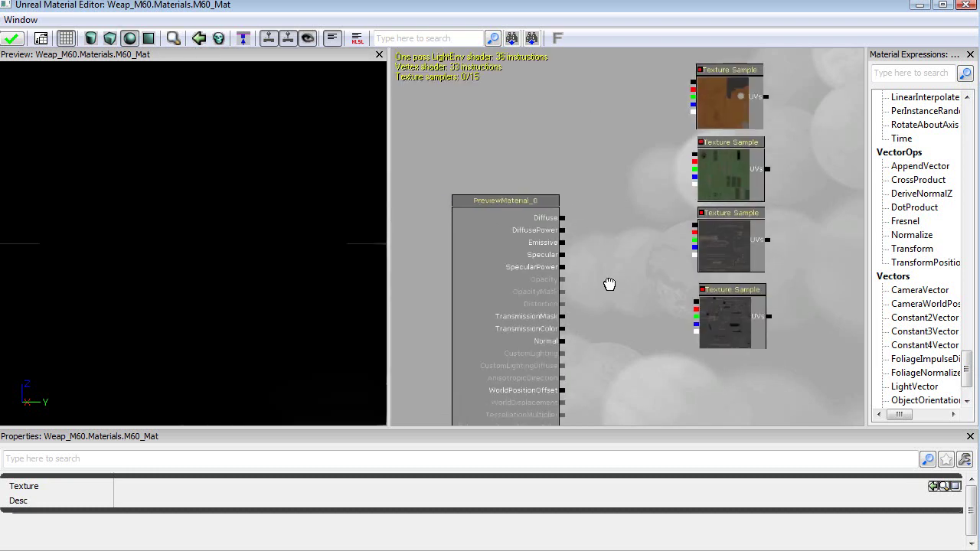
key(ctrl+shift+f)
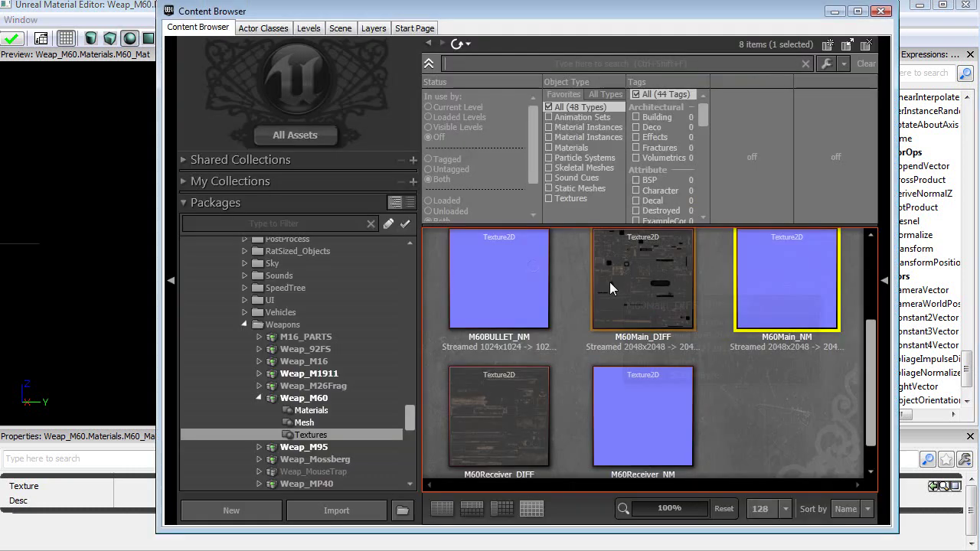
click(304, 423)
click(518, 280)
click(118, 7)
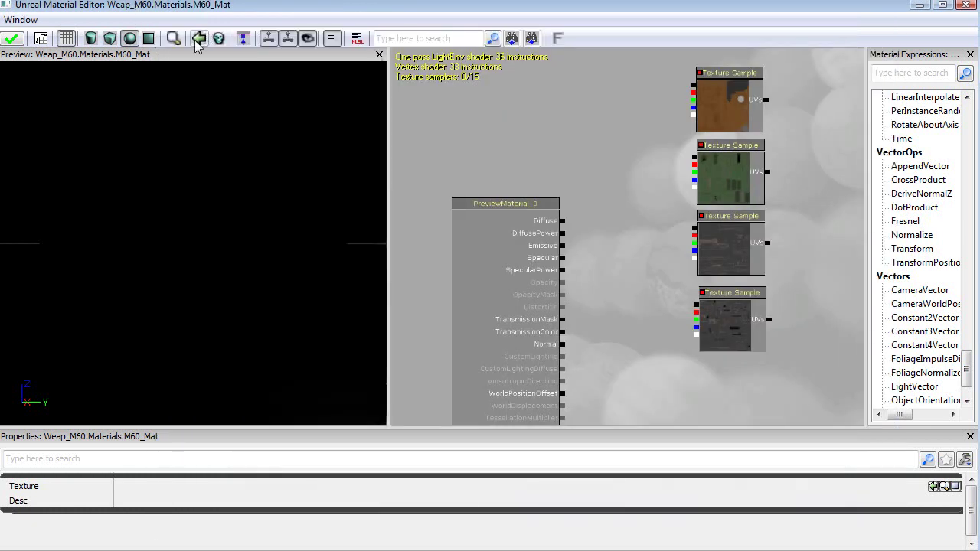
click(199, 38)
drag(170, 247, 96, 239)
Connect the M60Main_DIFF sample's RGB output to the material's Diffuse input and inspect the weapon in the preview
drag(629, 193, 579, 239)
drag(515, 268, 645, 362)
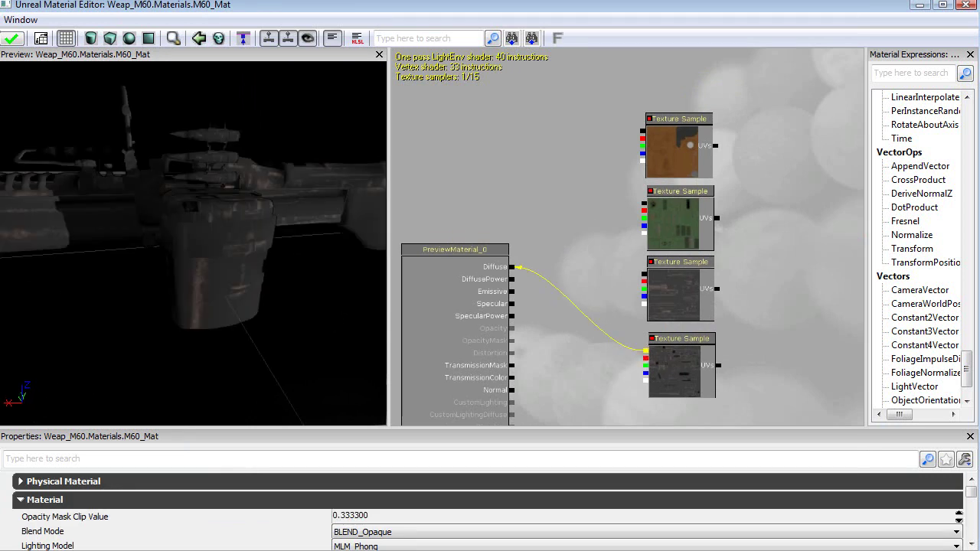
drag(222, 230, 179, 272)
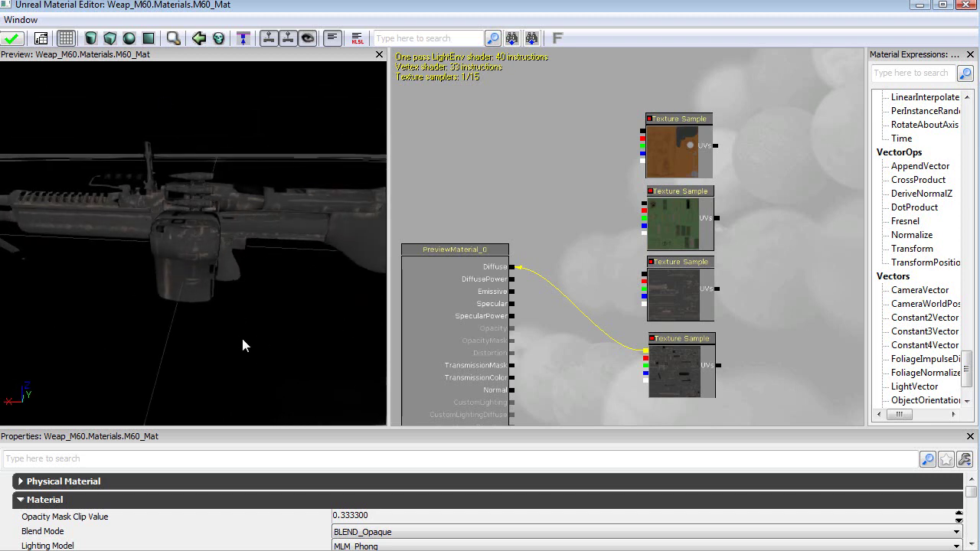
drag(94, 346, 42, 352)
drag(307, 357, 236, 352)
Bring the material node and diffuse samples into view and widen the Material Expressions list
drag(757, 386, 684, 305)
scroll(696, 314, down, 3)
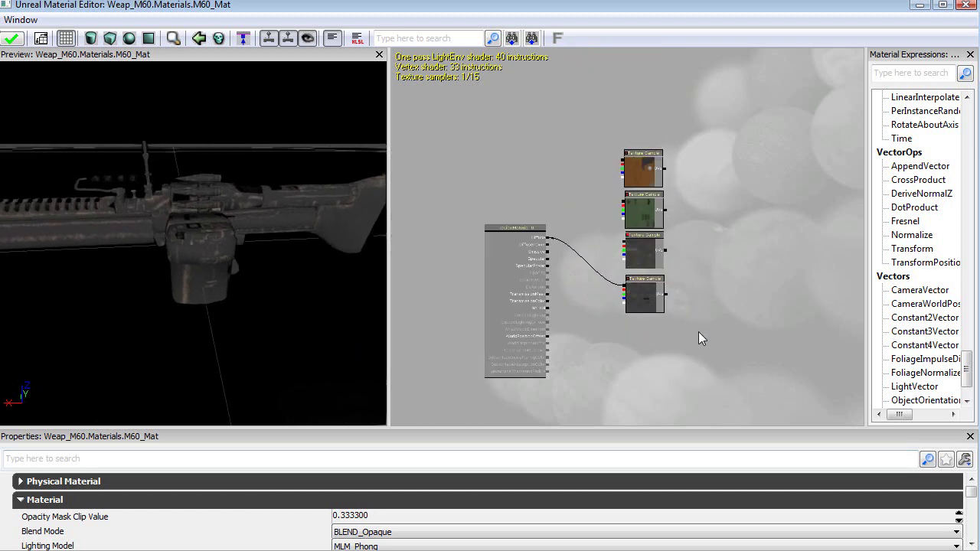
scroll(698, 340, down, 2)
scroll(694, 373, up, 5)
drag(487, 268, 522, 395)
drag(677, 235, 668, 265)
drag(861, 167, 792, 167)
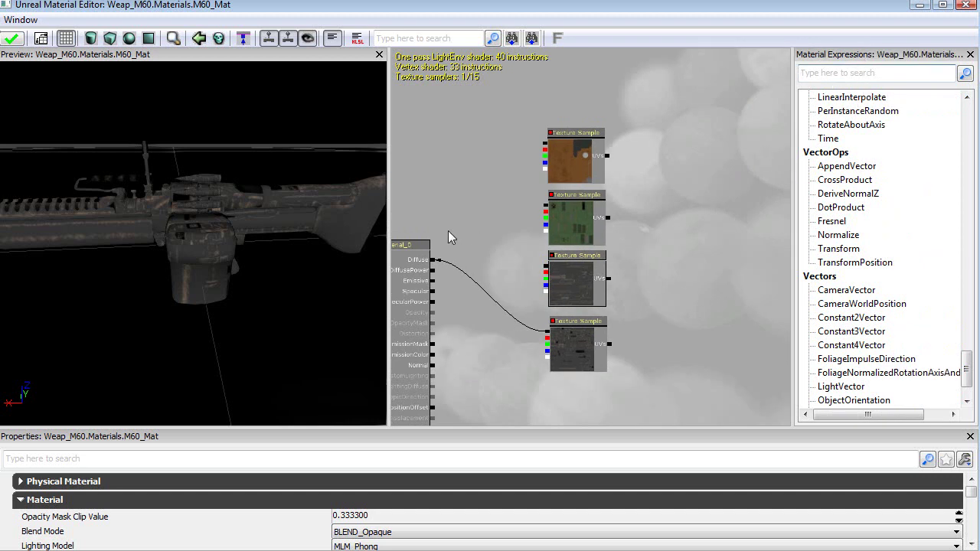
Add a Lerp node between the material node and the diffuse samples, and move the four samples farther away to make room
drag(448, 232, 530, 225)
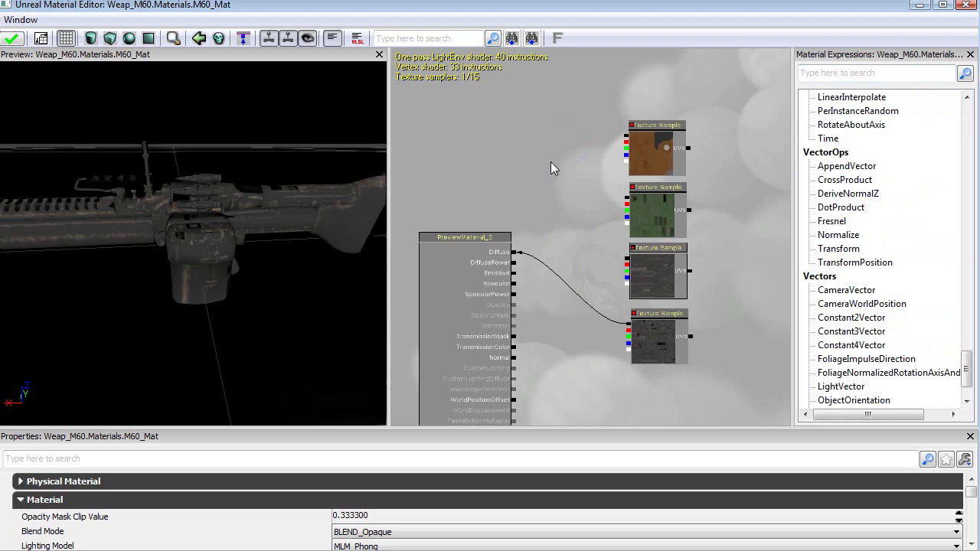
click(517, 262)
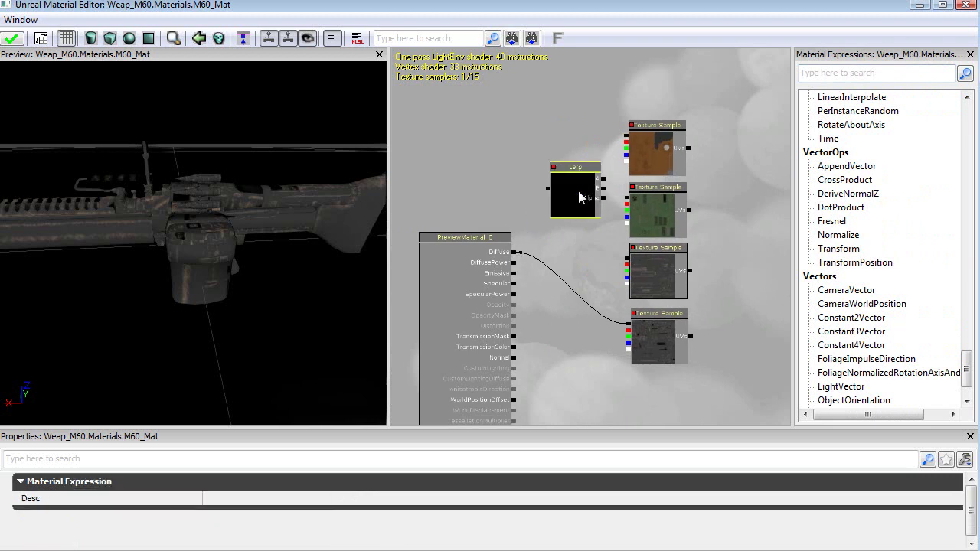
drag(580, 196, 575, 230)
ctrl+alt+drag(619, 102, 681, 304)
drag(600, 180, 594, 137)
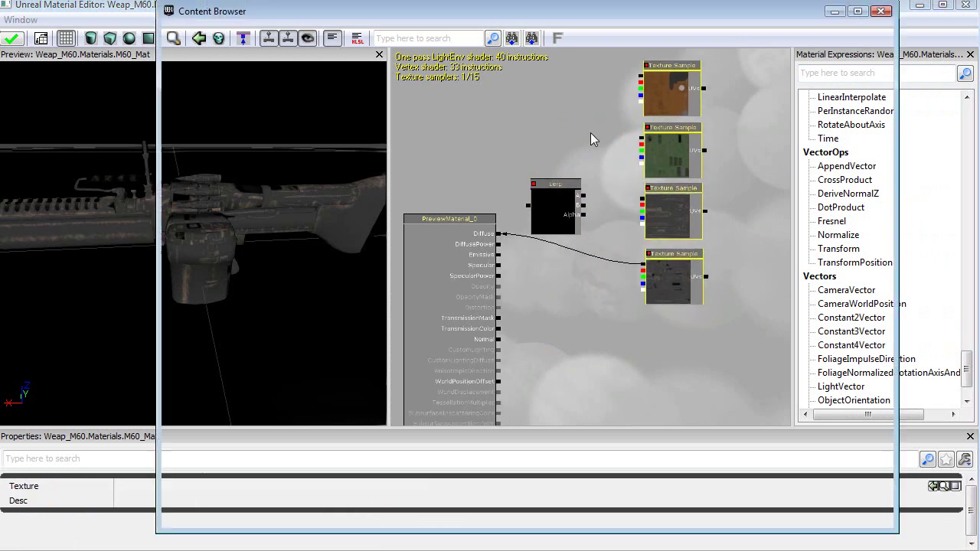
Search all assets in the Content Browser for "mask" and limit the results to textures
key(ctrl+shift+f)
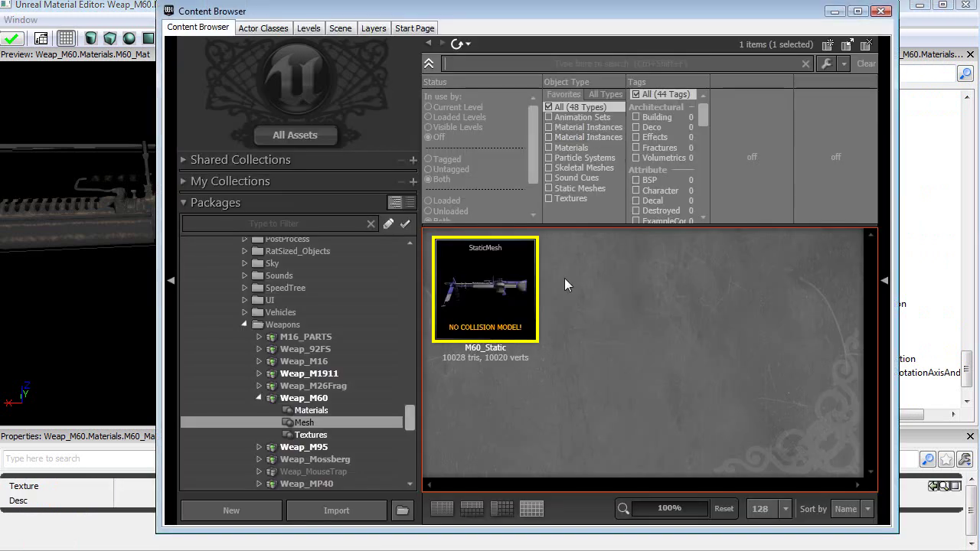
click(495, 61)
text(mask)
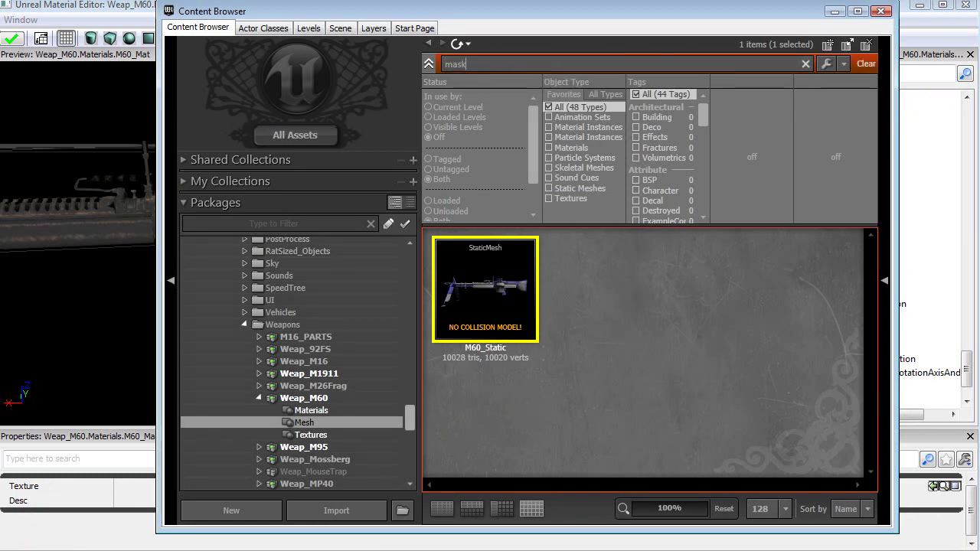
click(292, 141)
click(548, 198)
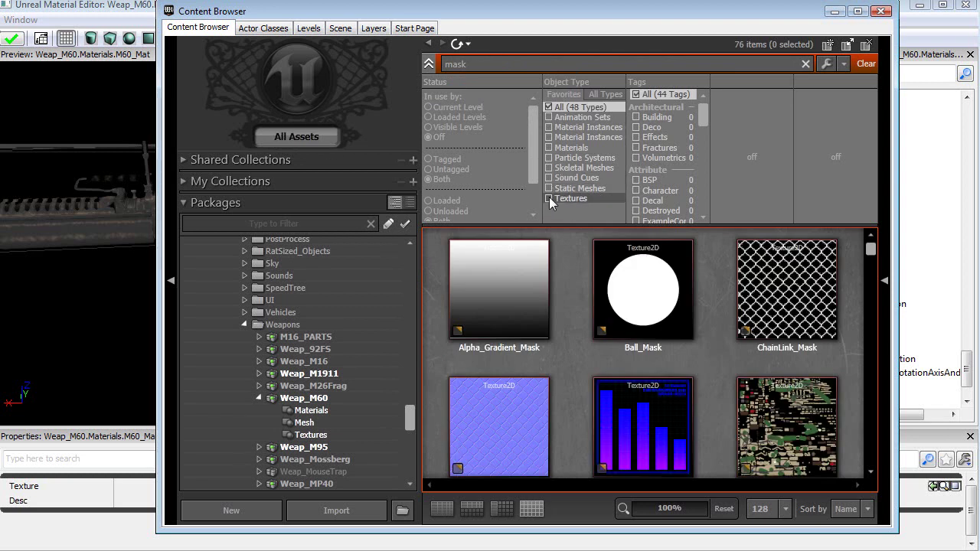
Open the Mask_PUNY texture's properties, hide its alpha channel, and move and resize the window so the whole texture fits
scroll(573, 376, down, 5)
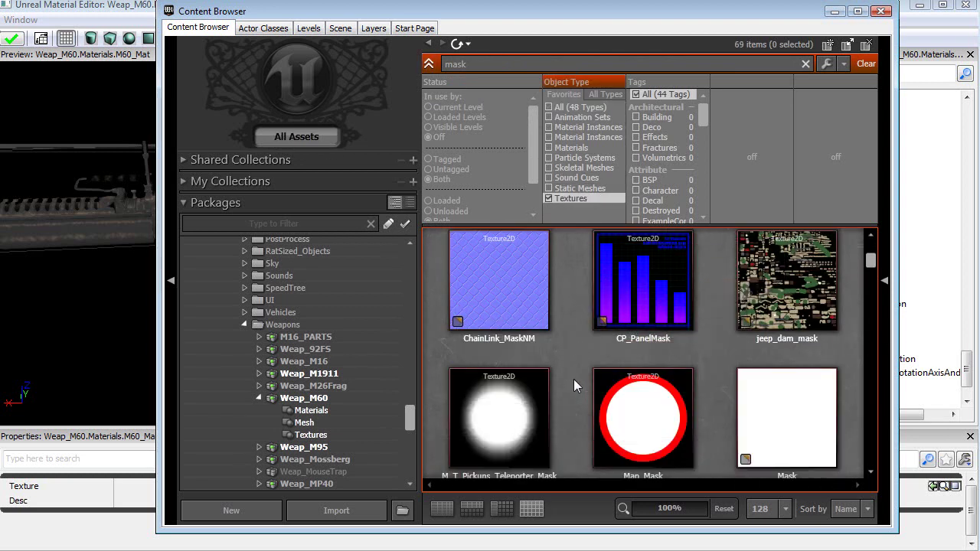
scroll(570, 368, down, 2)
scroll(570, 368, up, 1)
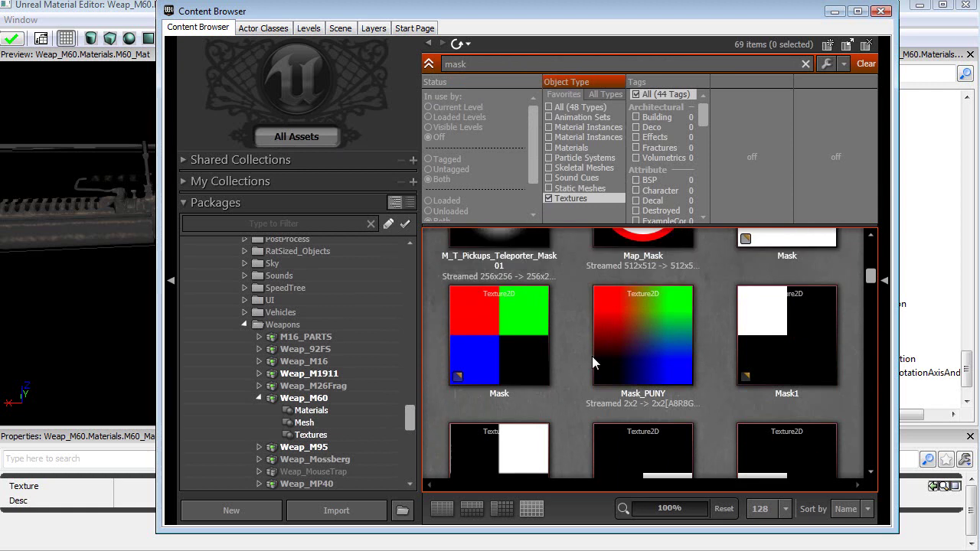
click(657, 336)
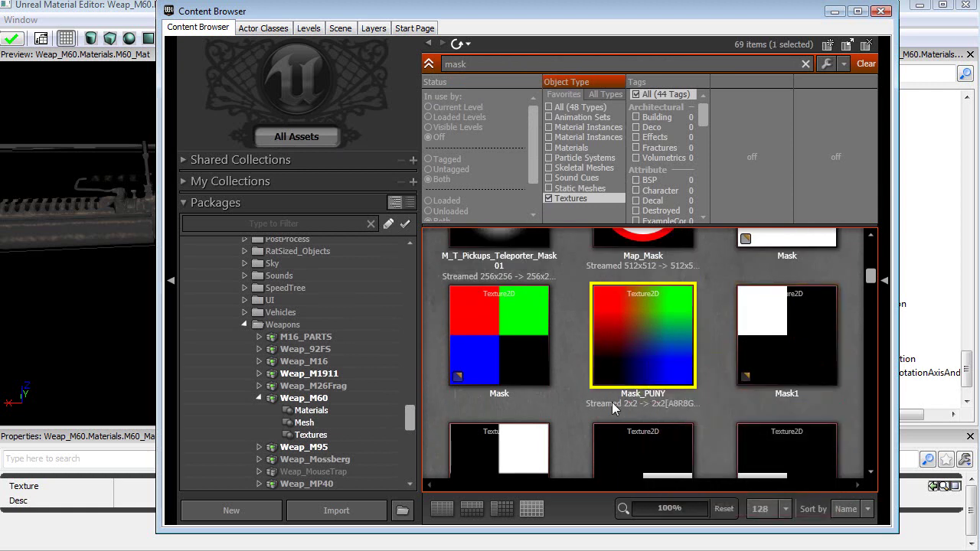
double_click(643, 345)
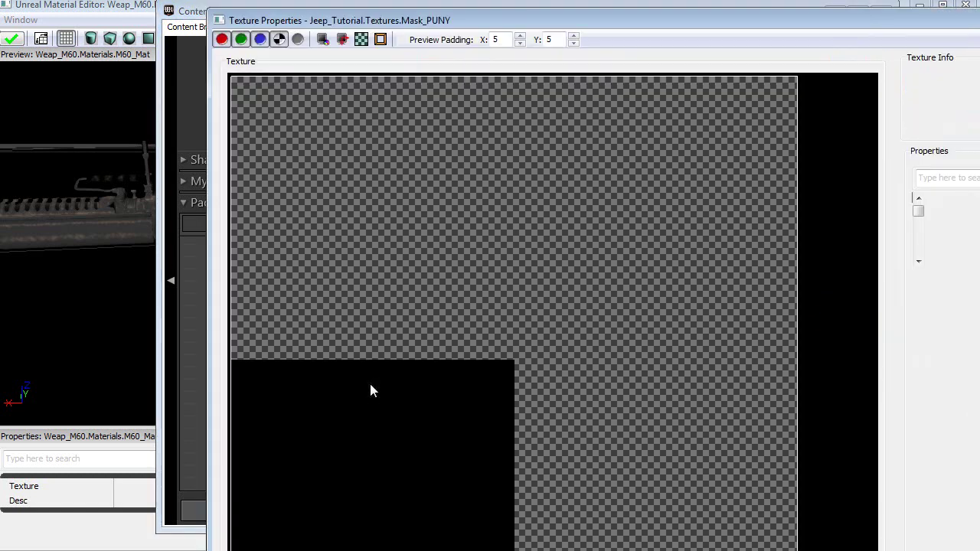
click(279, 39)
drag(687, 20, 490, 6)
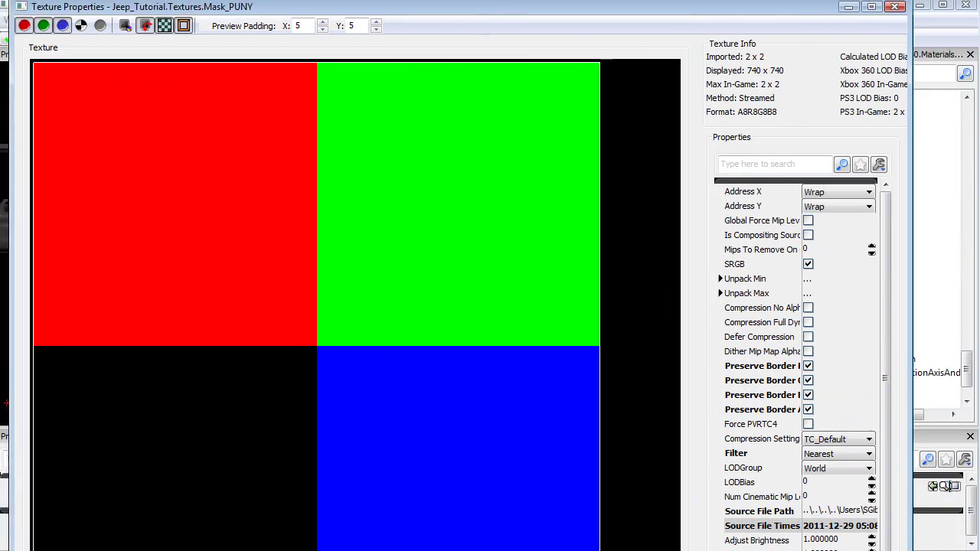
drag(306, 550, 307, 544)
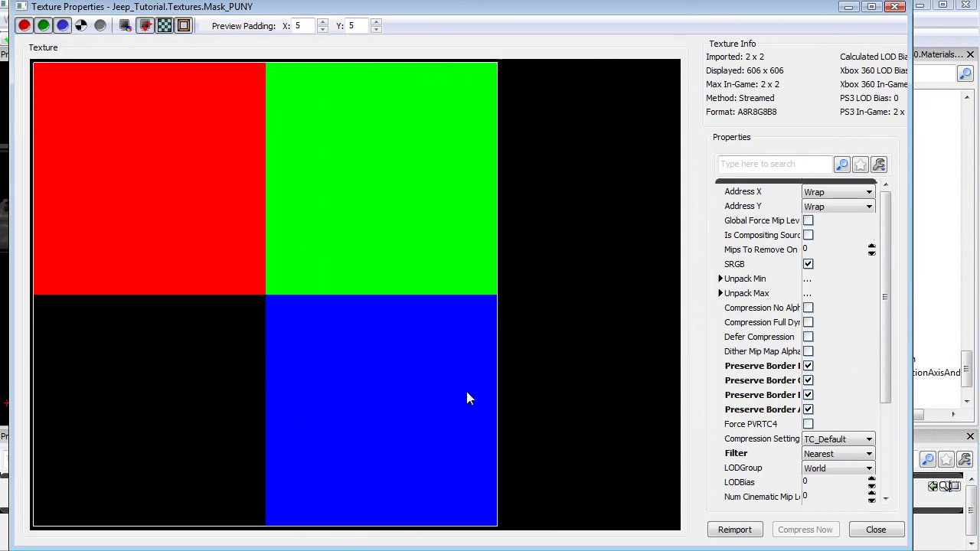
drag(320, 7, 310, 11)
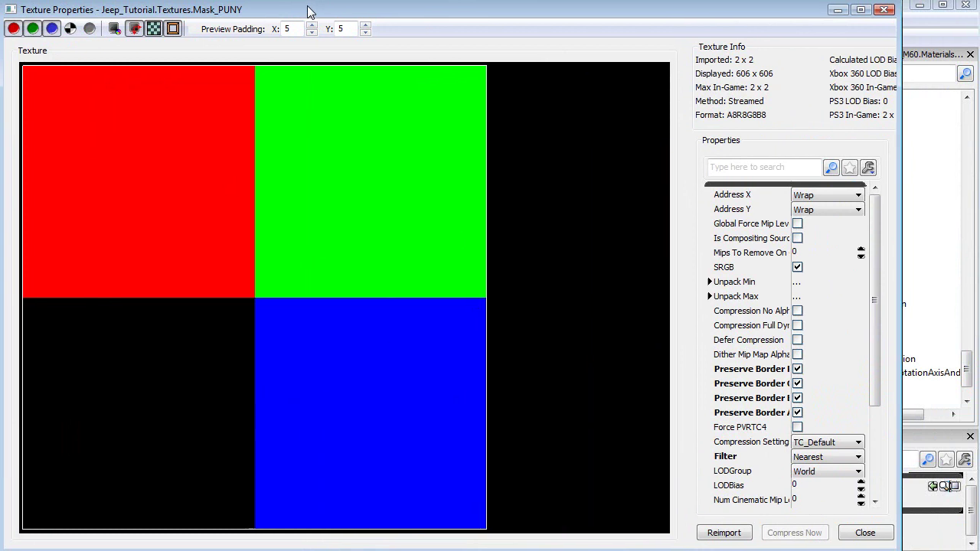
Inspect Mask_PUNY's red, green, blue and alpha channels one at a time, and finish with only the three colour channels displayed
click(13, 29)
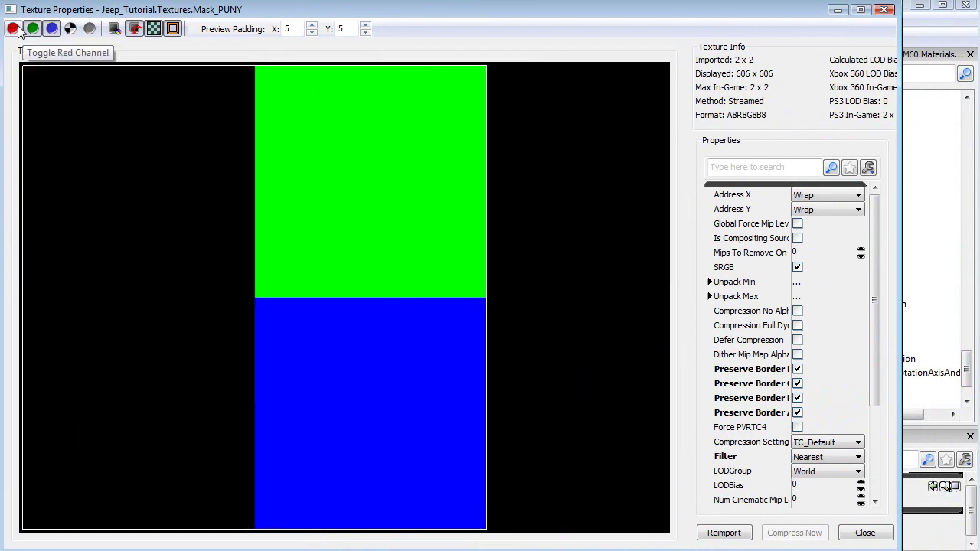
click(32, 29)
click(51, 29)
click(13, 29)
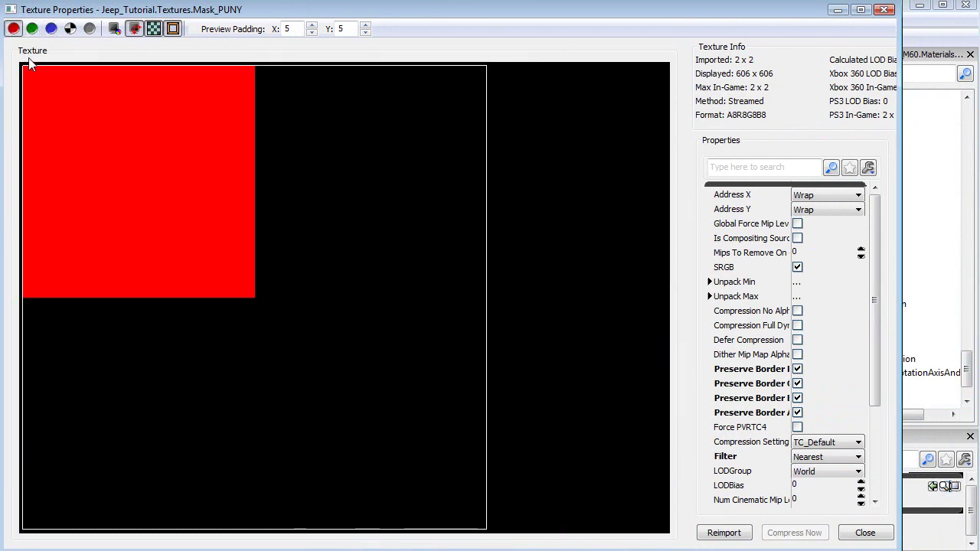
click(13, 29)
click(32, 28)
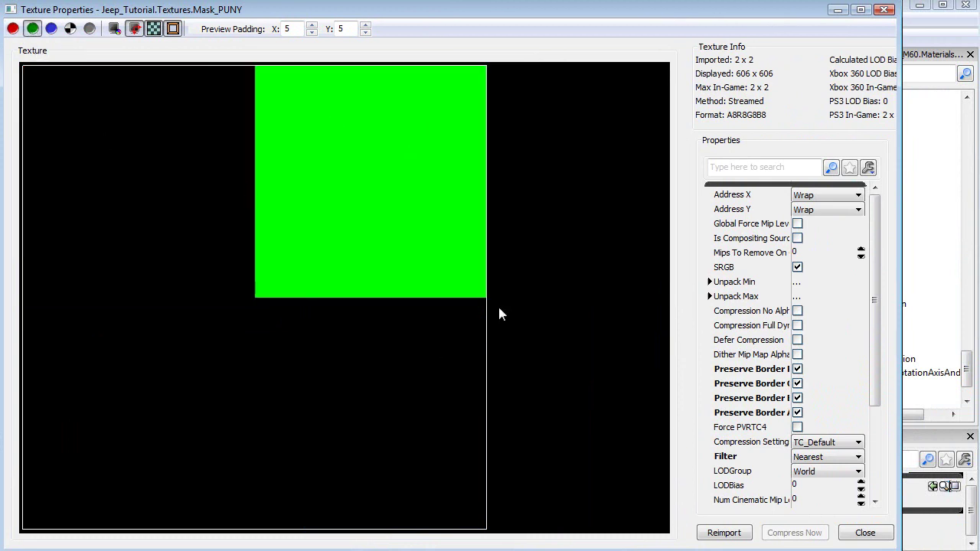
click(33, 28)
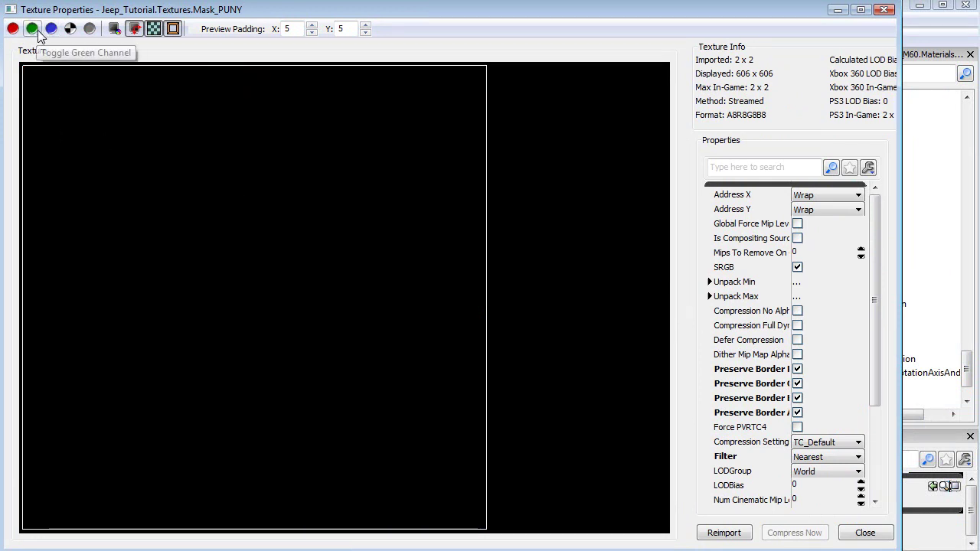
click(51, 28)
click(51, 29)
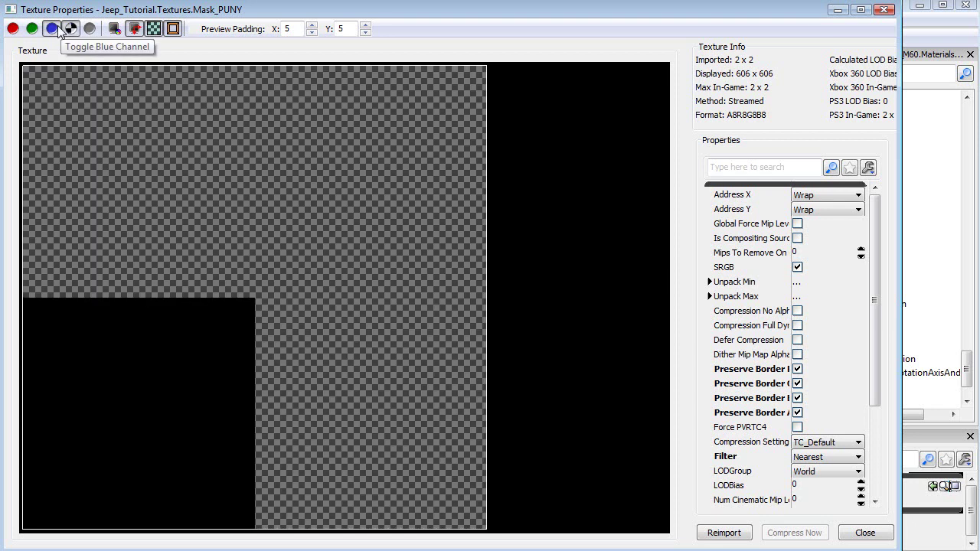
click(70, 28)
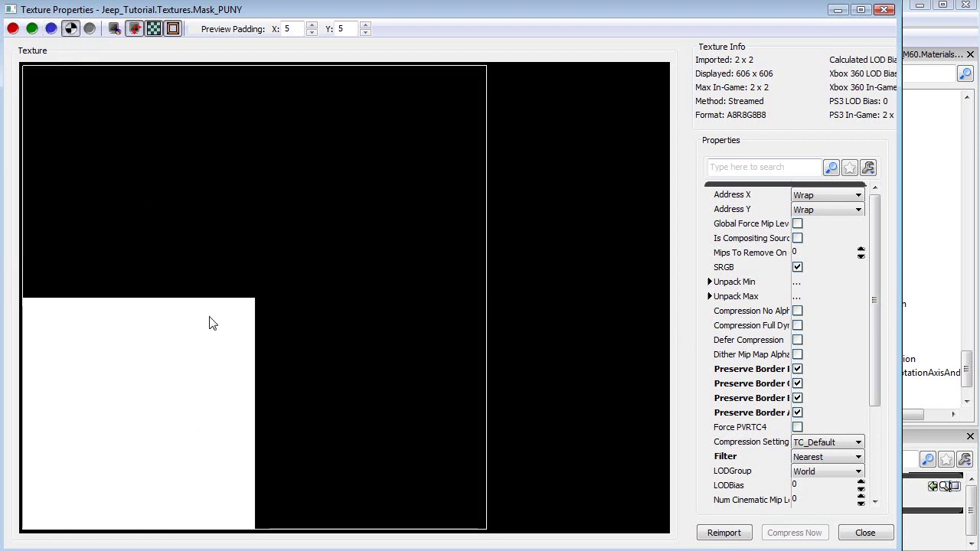
click(51, 30)
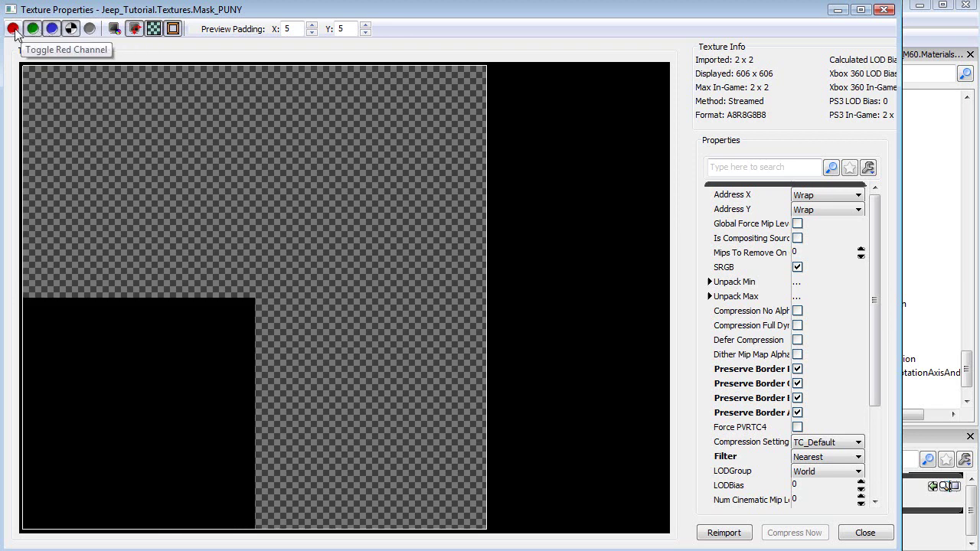
click(70, 28)
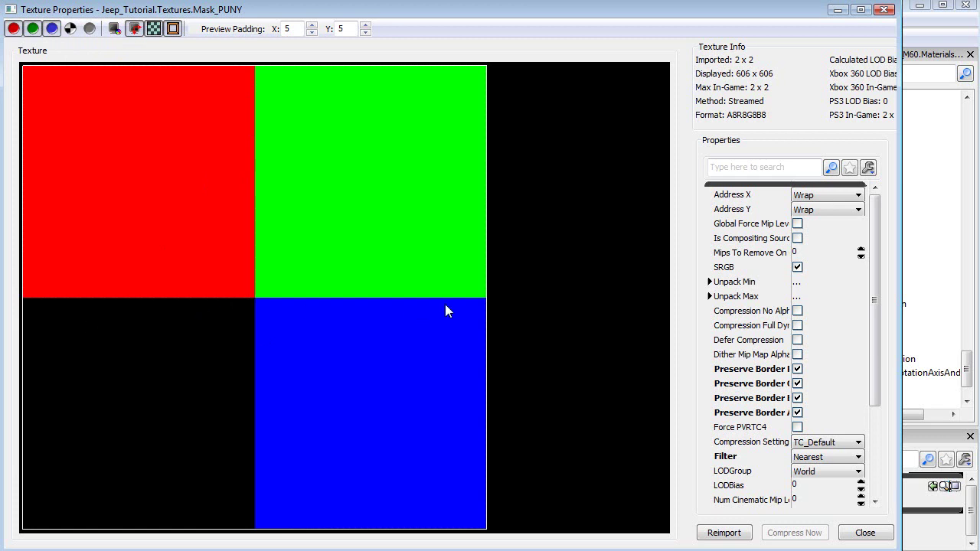
Try Mask_PUNY's Filter at Linear with only the red channel displayed, return it to Nearest, and widen the properties window
click(828, 457)
click(805, 481)
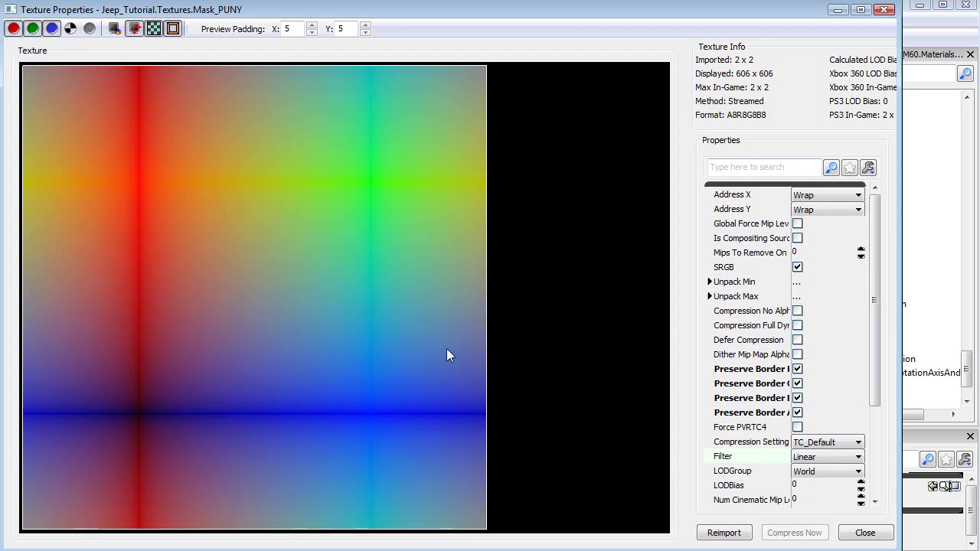
click(33, 28)
click(51, 29)
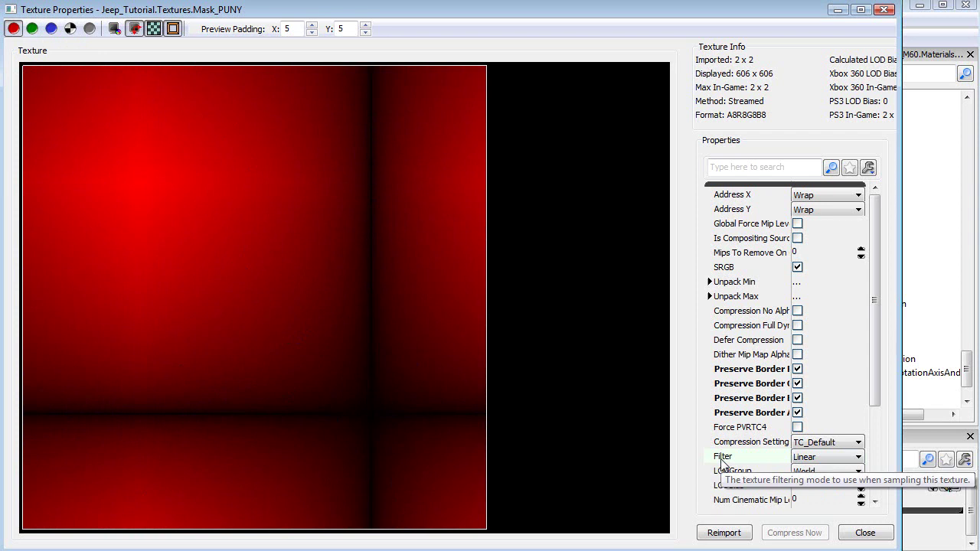
click(804, 457)
click(808, 471)
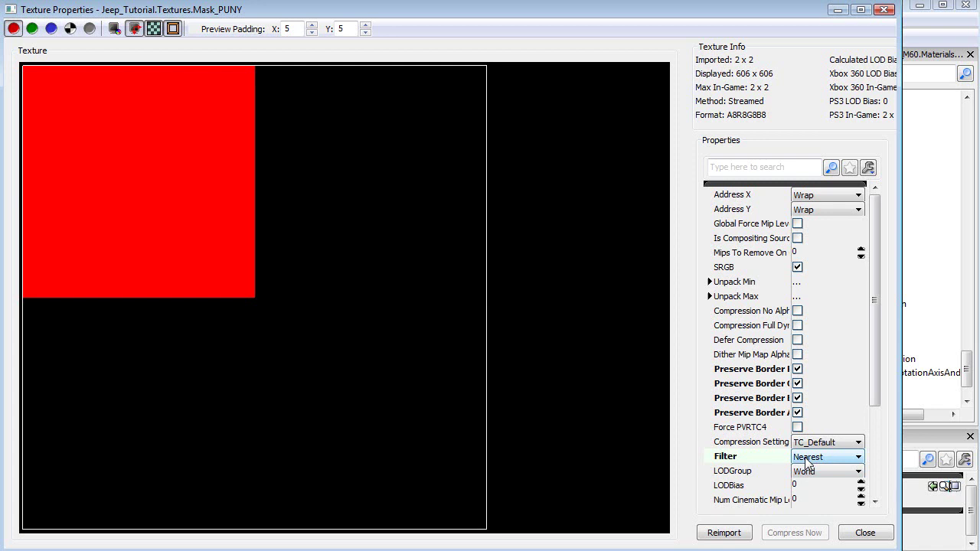
drag(900, 469, 976, 467)
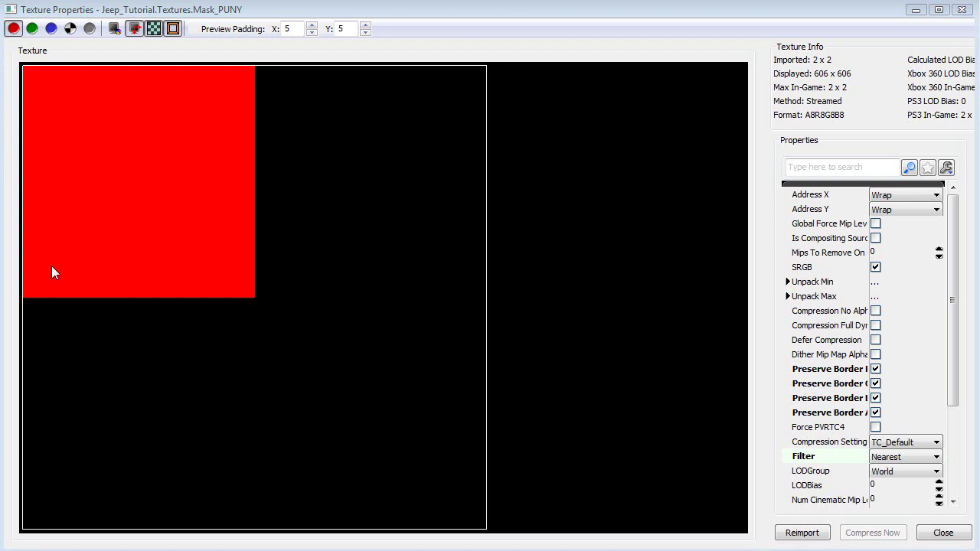
Compare filtering on the isolated red channel by setting Filter to Linear and back to Nearest
click(904, 458)
click(911, 457)
click(928, 458)
click(902, 481)
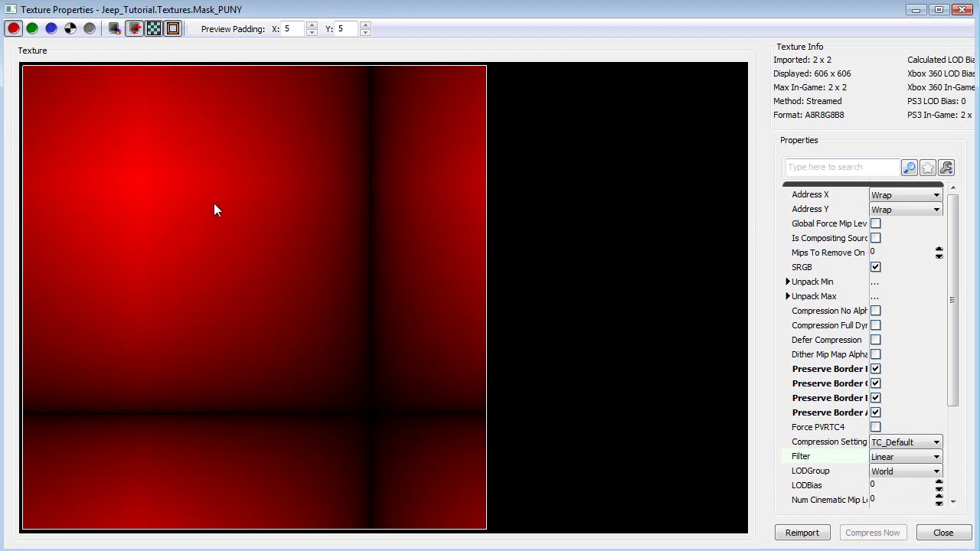
click(927, 458)
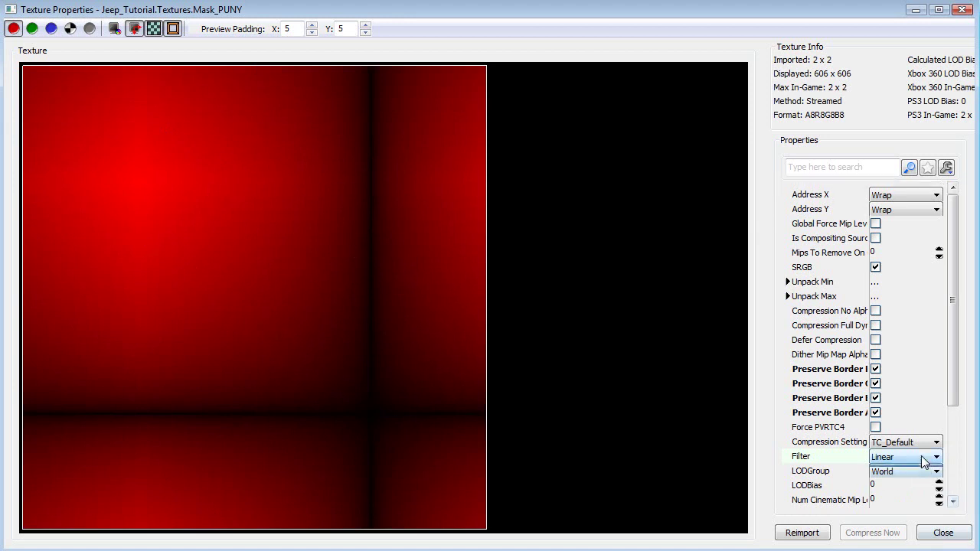
click(888, 478)
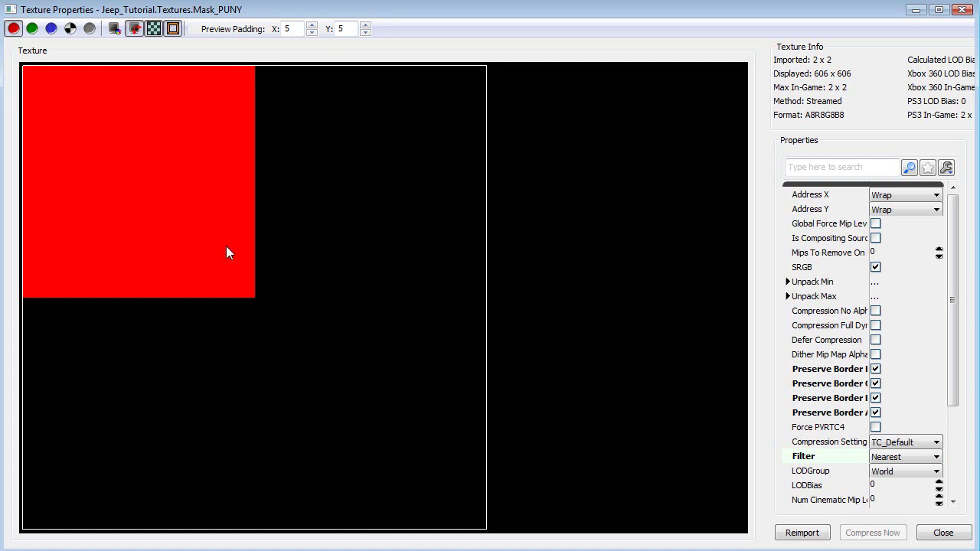
Set Filter to Linear, display the green and blue channels along with red, and return Filter to Nearest for comparison
click(893, 458)
click(896, 484)
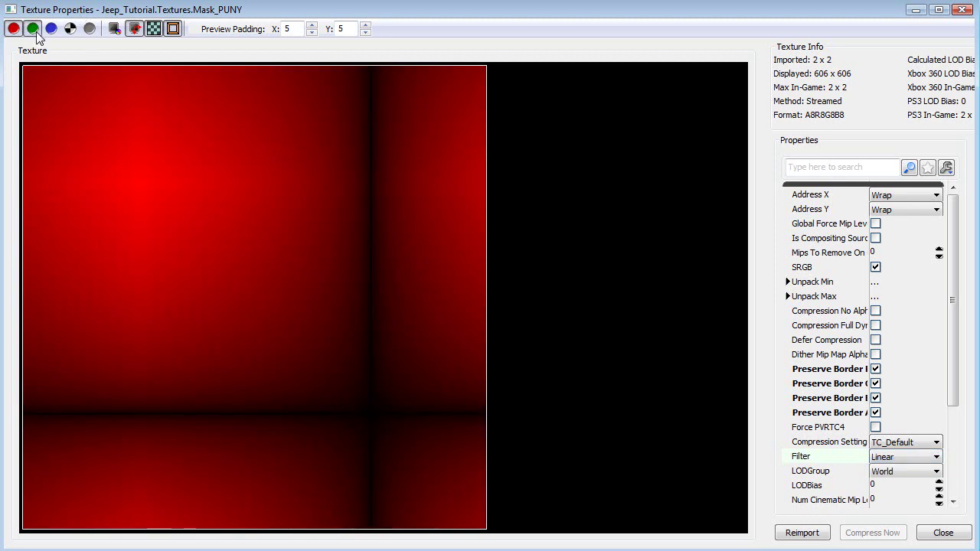
click(32, 29)
click(51, 28)
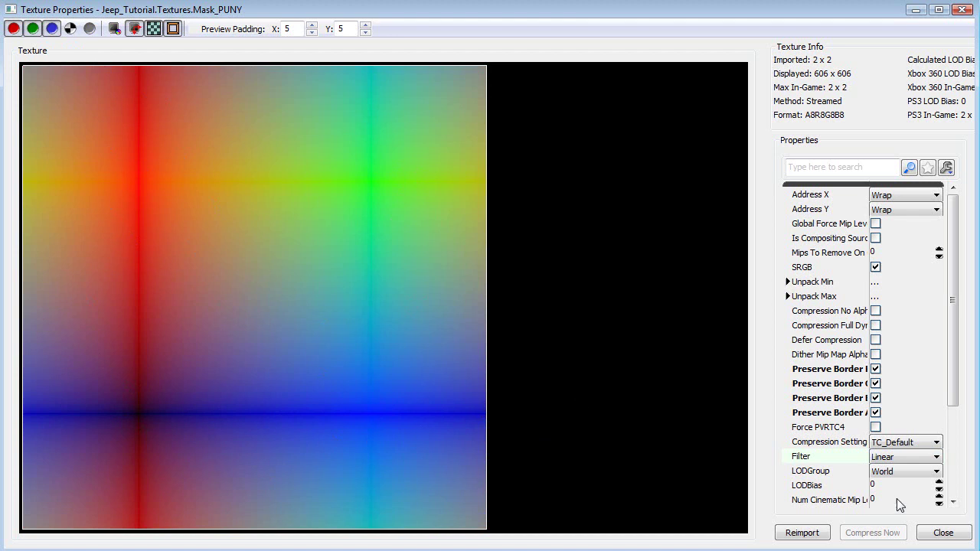
click(906, 457)
click(888, 470)
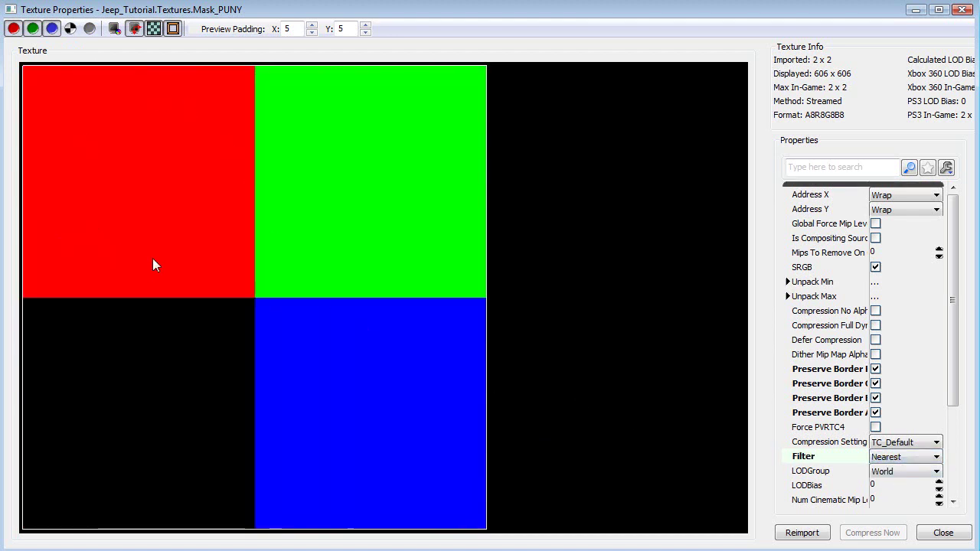
Hide the green and blue channels, and try Linear filtering on red once more before restoring Nearest
click(32, 28)
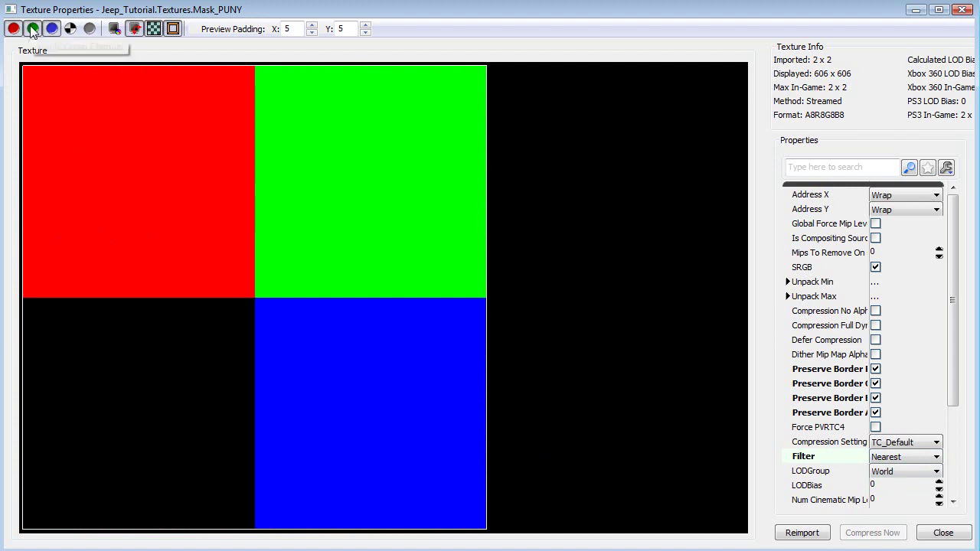
click(52, 29)
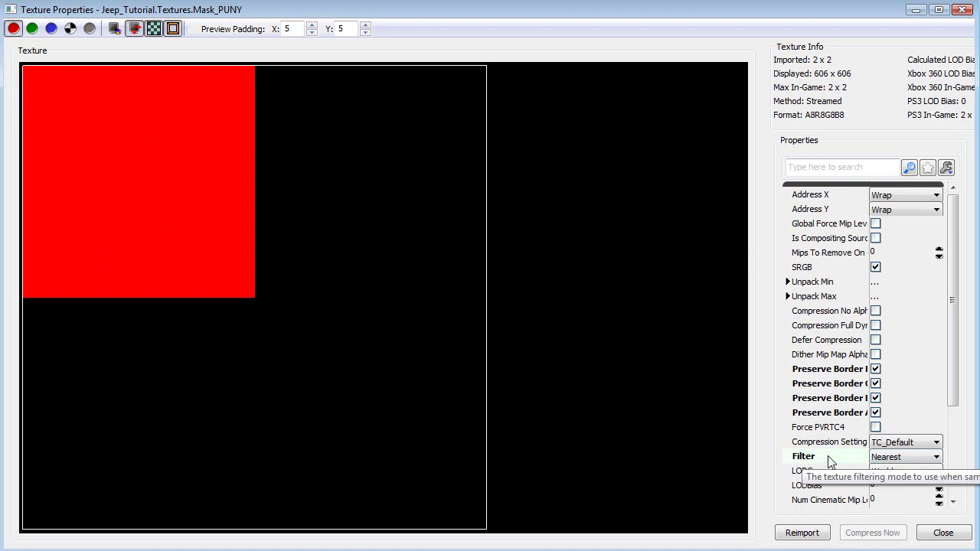
click(915, 458)
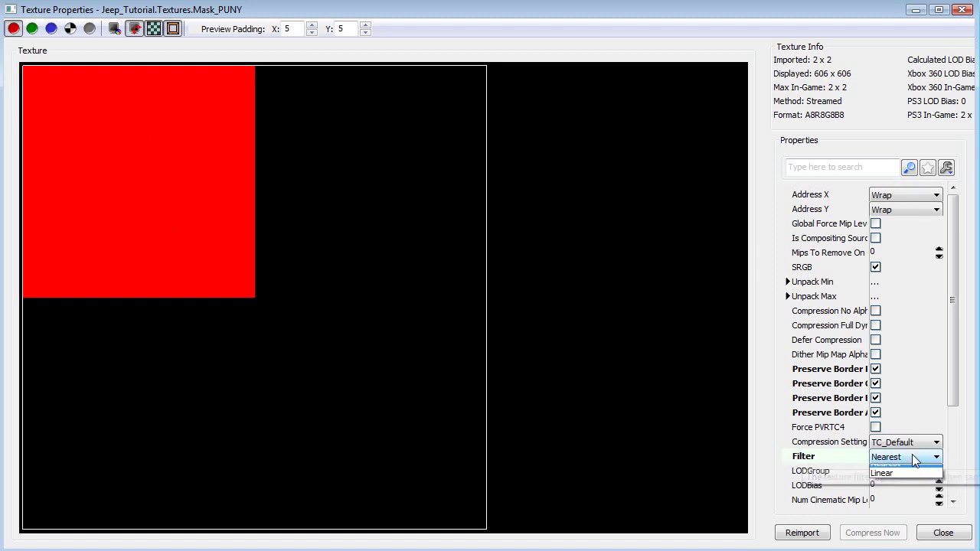
click(887, 480)
click(912, 456)
click(889, 466)
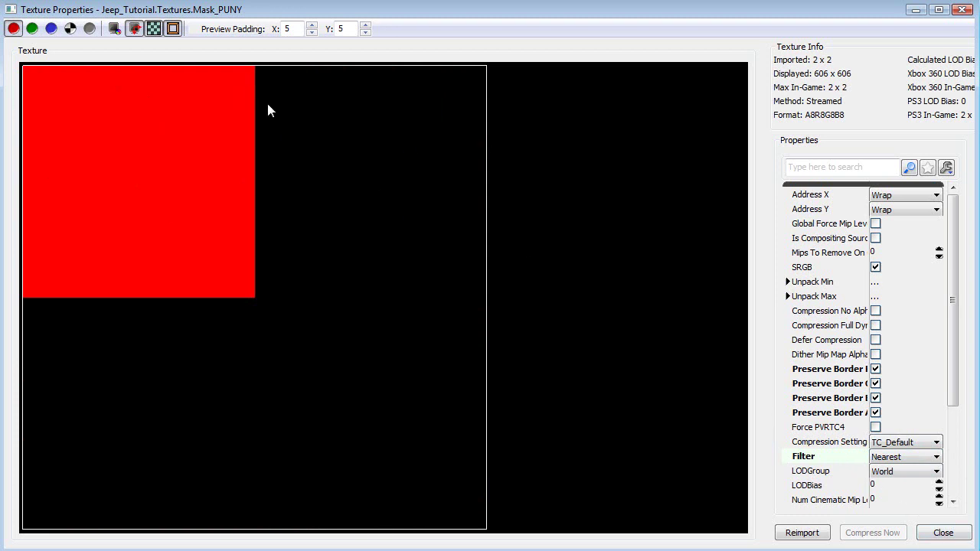
Close Mask_PUNY's properties and open those of the red, green, blue and black Mask texture from Jeep_Tutorial
click(943, 533)
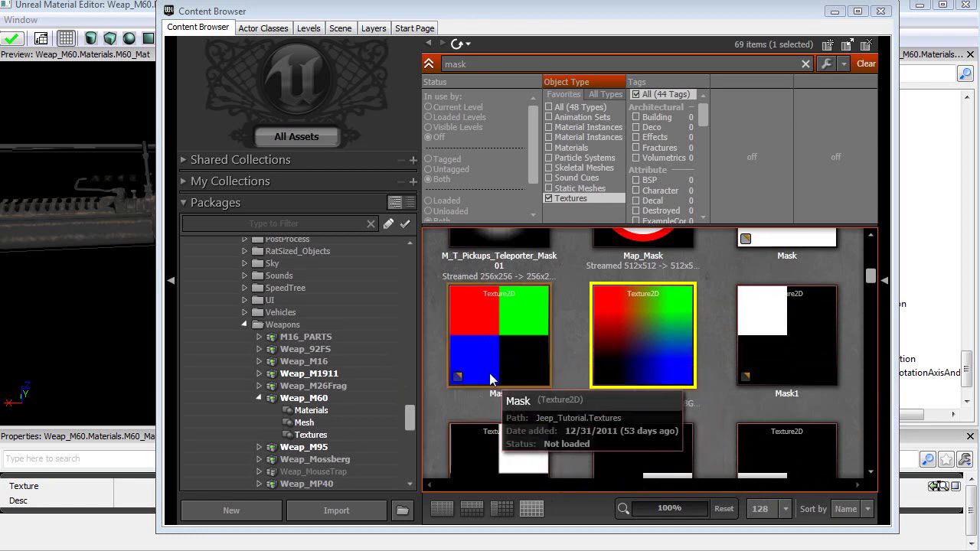
click(502, 329)
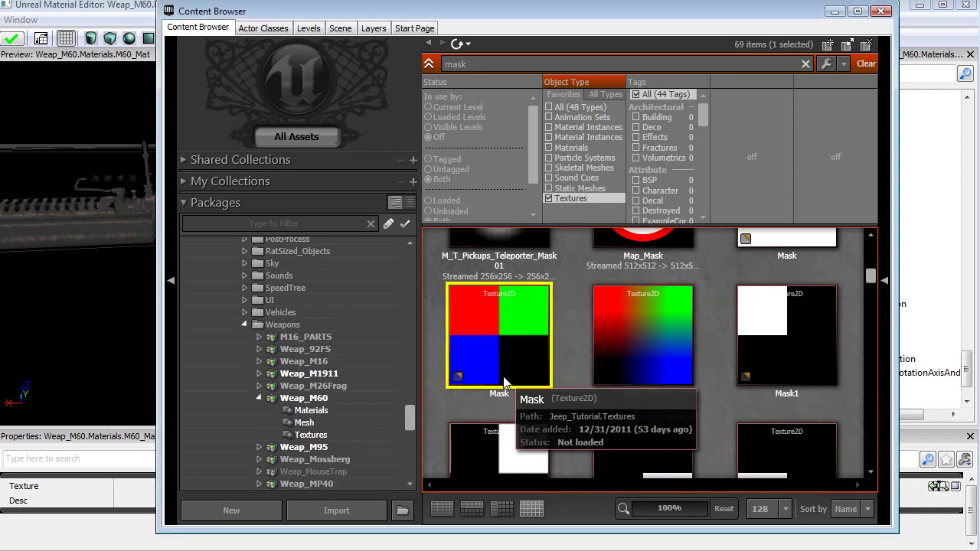
double_click(506, 337)
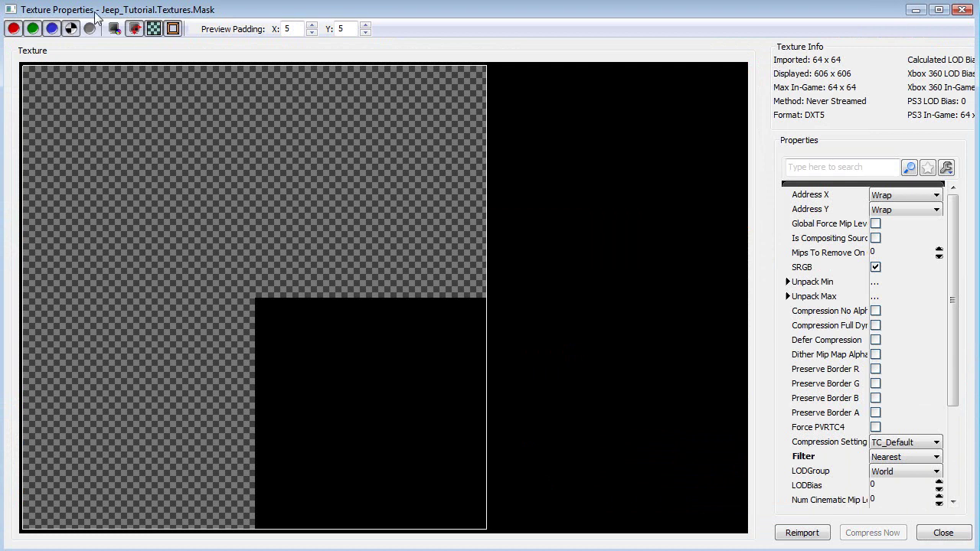
Isolate the red channel in the Mask texture preview by hiding the green, blue and alpha channels
click(51, 32)
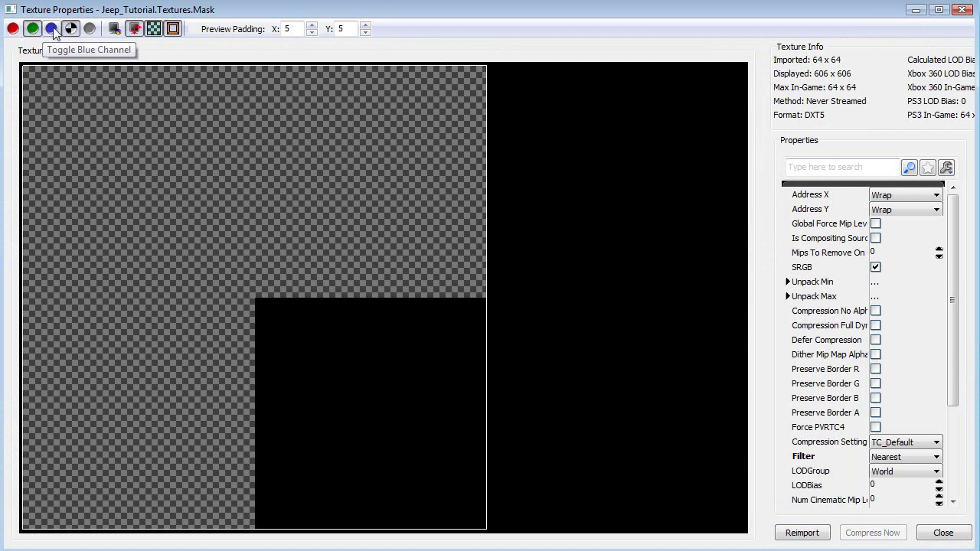
click(68, 32)
click(33, 33)
click(15, 32)
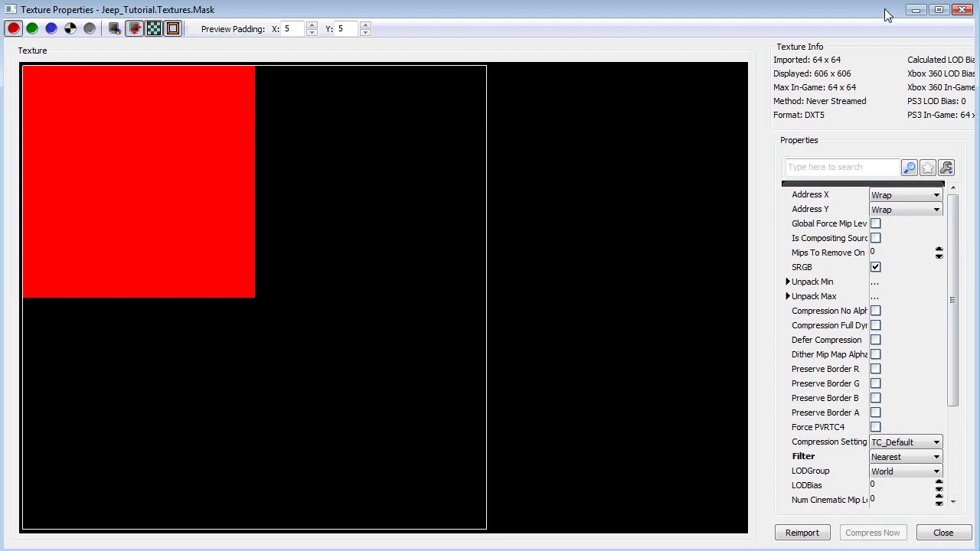
Widen Mask's property list, try Filter at Linear on the red channel, restore Nearest, and close the texture properties
drag(890, 13, 789, 18)
drag(879, 141, 892, 144)
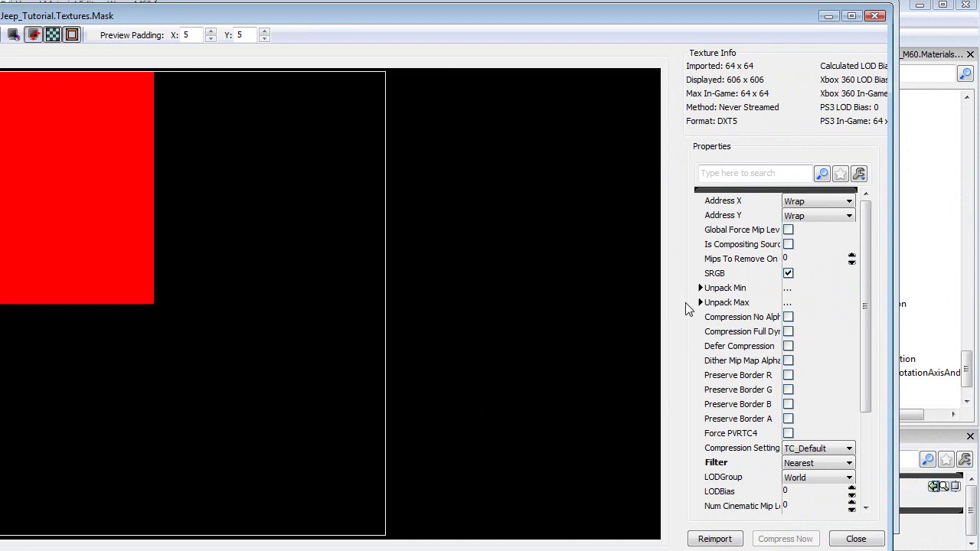
drag(676, 307, 523, 300)
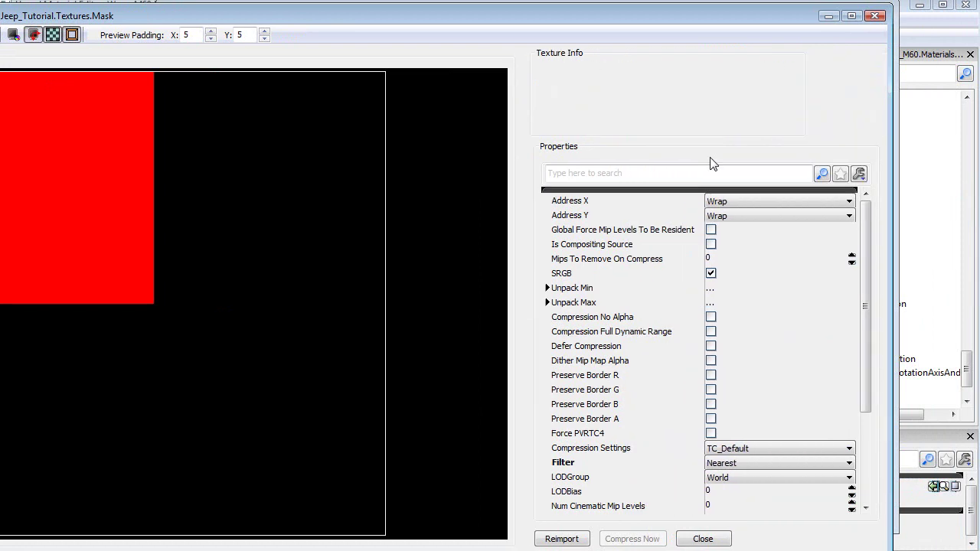
click(726, 464)
click(720, 487)
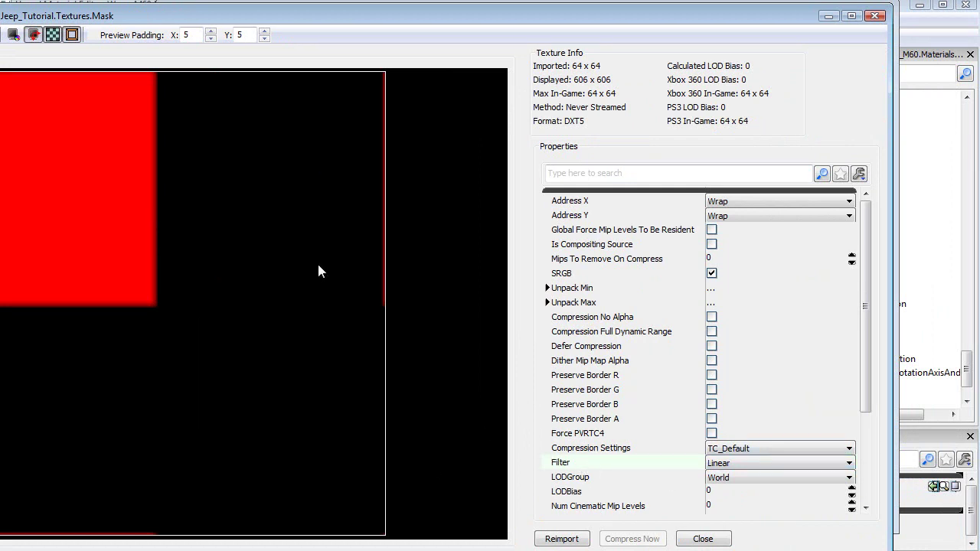
click(735, 465)
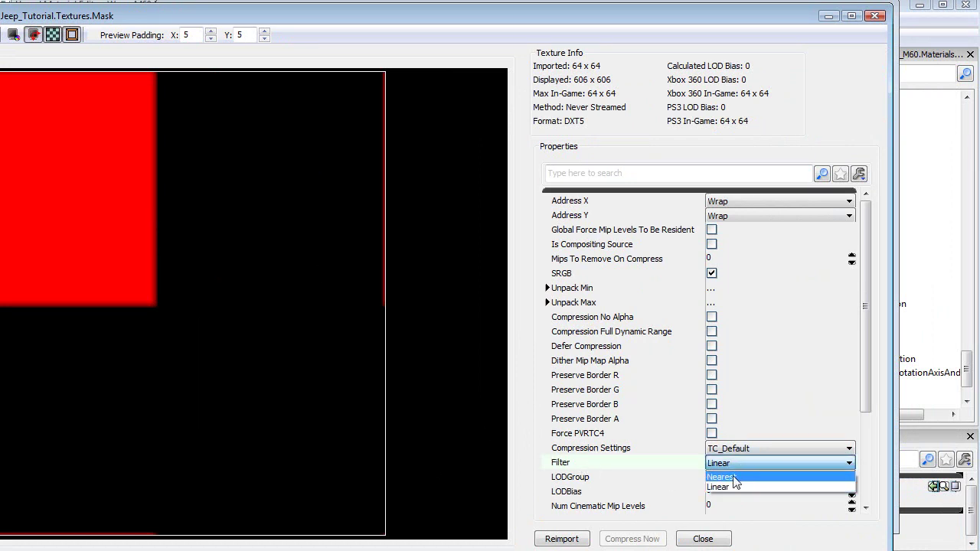
click(723, 477)
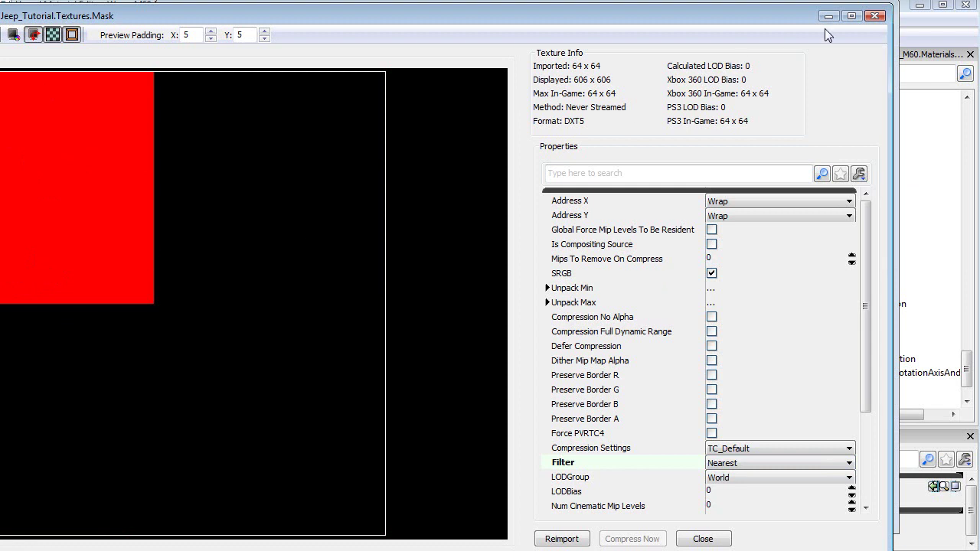
click(874, 15)
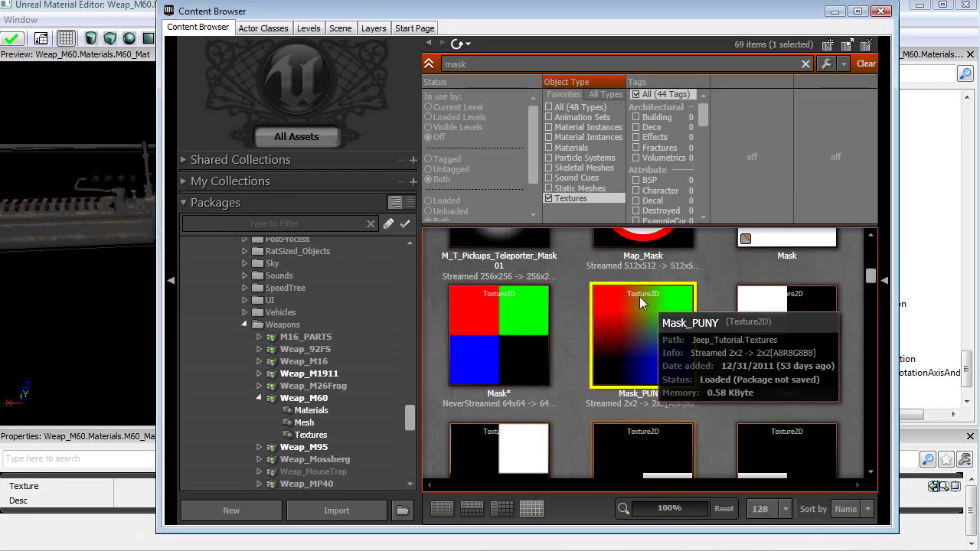
Add a Texture Sample using Mask_PUNY beside the four map samples in the M60_Mat graph
click(108, 6)
drag(749, 178, 652, 197)
click(743, 180)
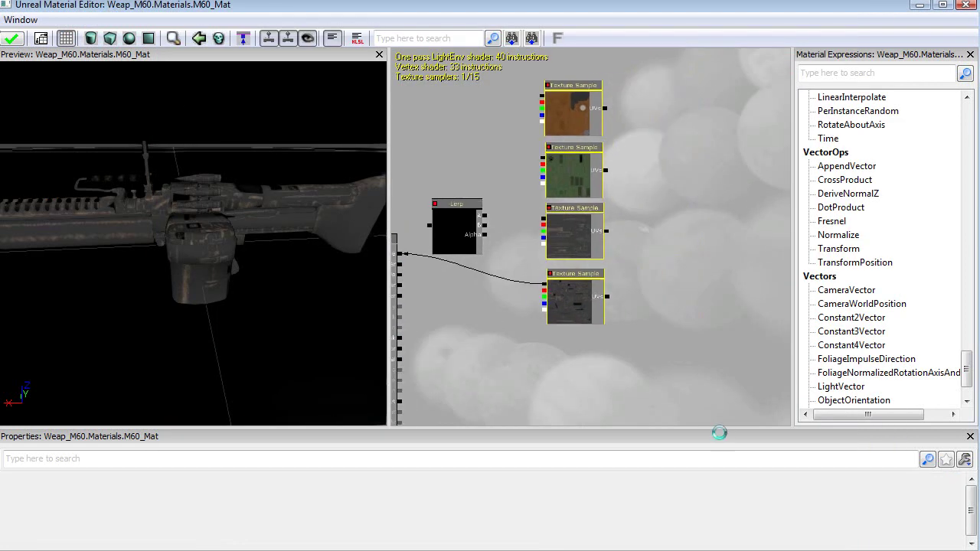
click(699, 215)
drag(730, 220, 716, 197)
mouse_move(716, 262)
mouse_down()
mouse_move(654, 265)
mouse_move(712, 256)
mouse_up()
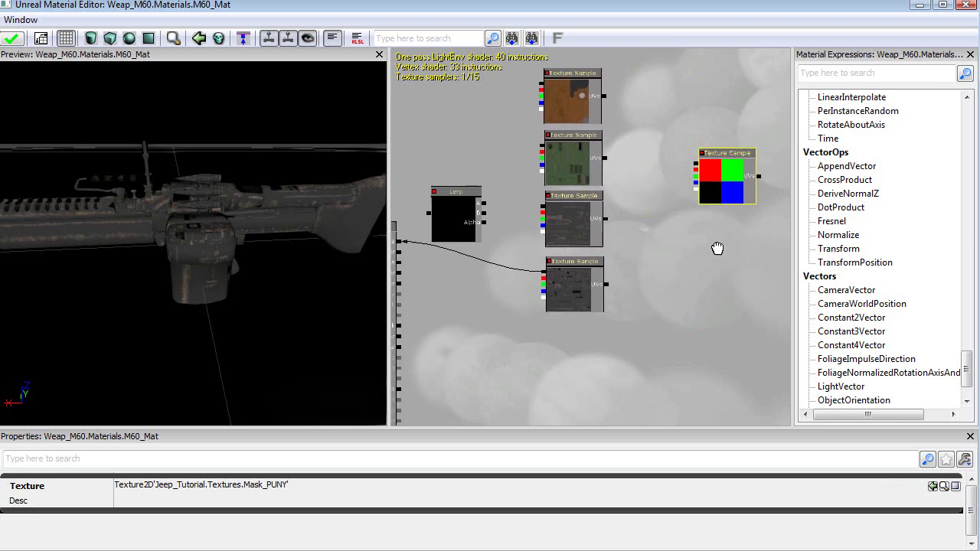
Wire the Lerp node: lowest texture sample to A, the dark sample above it to B, and Mask_PUNY's red channel to Alpha
drag(659, 323, 704, 278)
drag(549, 164, 550, 172)
drag(541, 205, 564, 233)
scroll(552, 239, up, 1)
drag(520, 308, 474, 347)
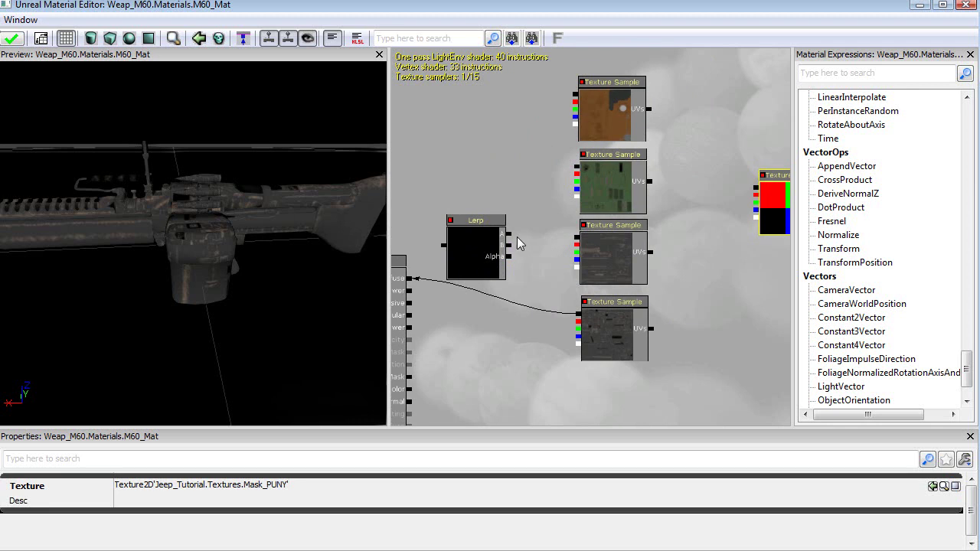
drag(508, 245, 576, 245)
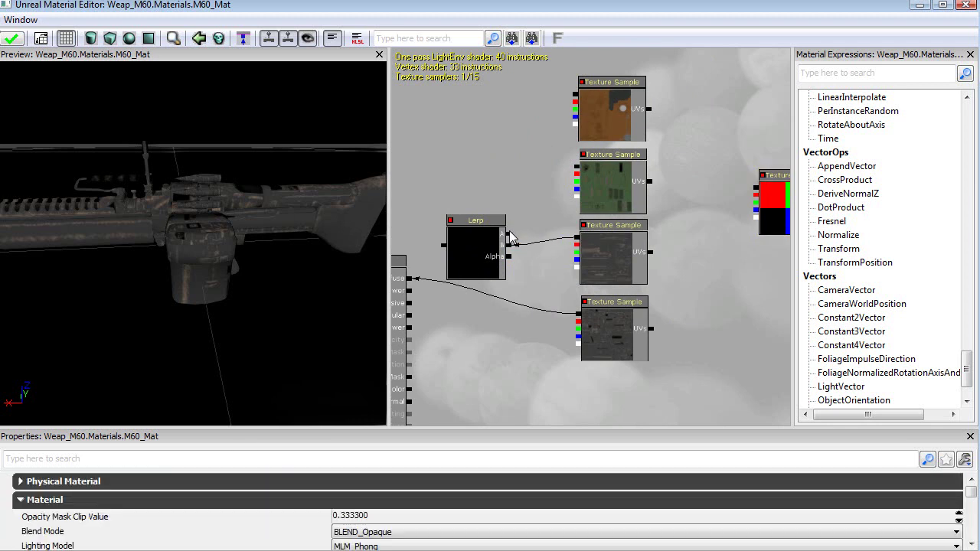
drag(510, 238, 578, 315)
drag(508, 257, 755, 194)
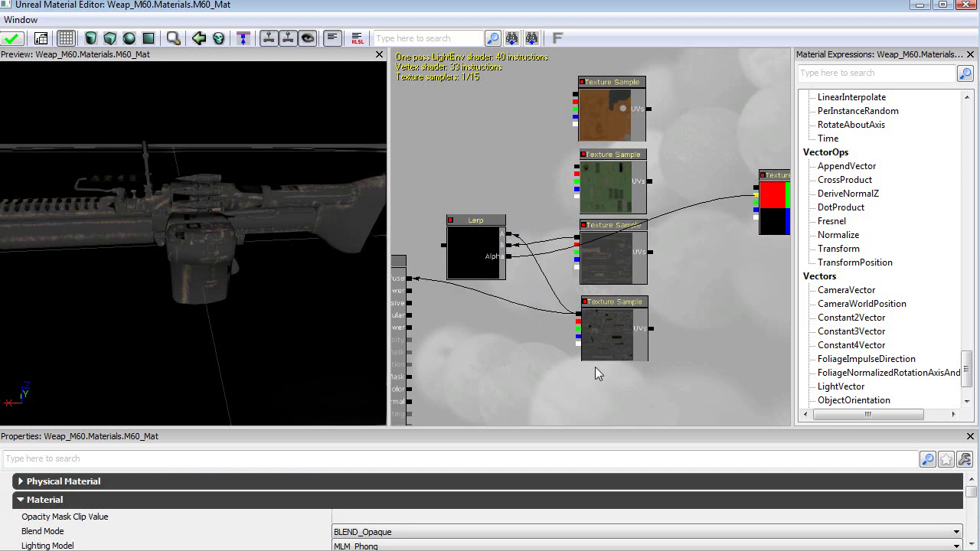
Connect the Lerp output to M60_Mat's Diffuse input, replacing the direct texture sample link
mouse_move(486, 336)
mouse_down()
mouse_move(541, 329)
mouse_move(467, 337)
mouse_up()
mouse_move(704, 304)
mouse_down()
mouse_move(667, 313)
mouse_move(707, 291)
mouse_up()
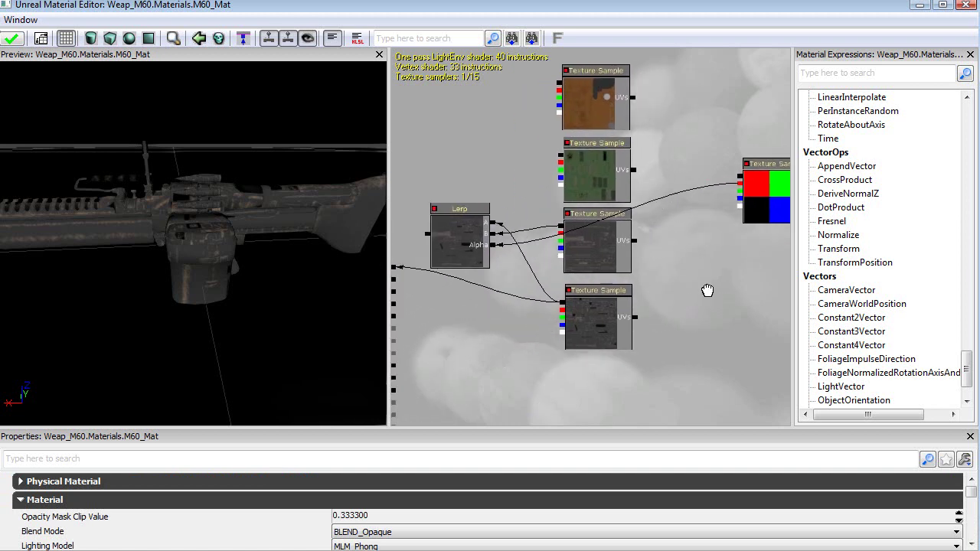
drag(714, 251, 743, 297)
drag(684, 310, 599, 314)
click(709, 186)
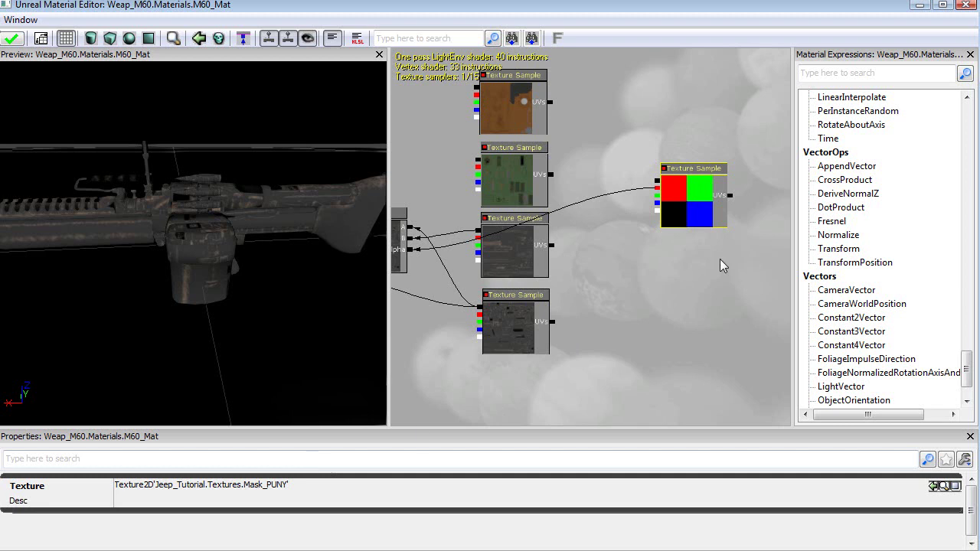
drag(656, 197, 782, 193)
drag(472, 363, 524, 340)
drag(489, 240, 523, 206)
Examine the blended material on the M60 mesh preview from several angles
drag(317, 225, 279, 227)
mouse_move(279, 227)
right_down()
mouse_move(279, 176)
mouse_move(279, 245)
mouse_move(287, 226)
right_up()
drag(287, 227, 199, 300)
drag(317, 222, 362, 208)
drag(591, 310, 519, 330)
drag(306, 268, 317, 289)
drag(327, 238, 324, 285)
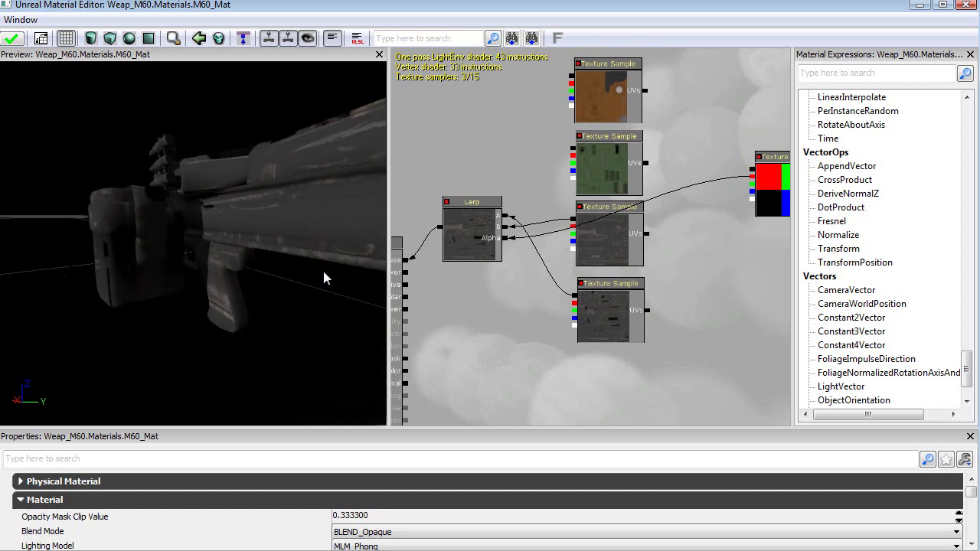